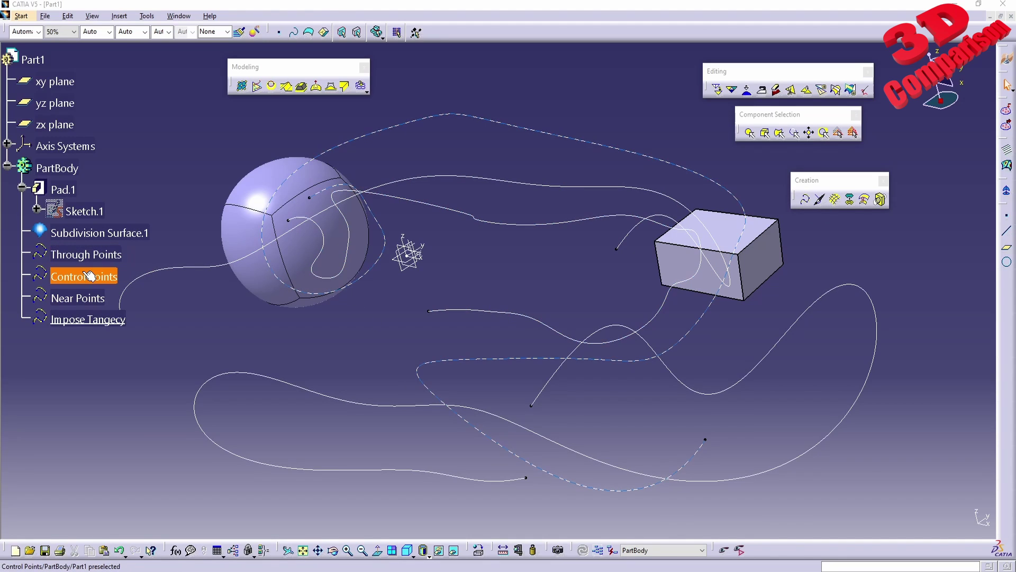
# Step: Look over the 3D Curve command's creation type options and close it without creating a curve
pyautogui.click(807, 206)
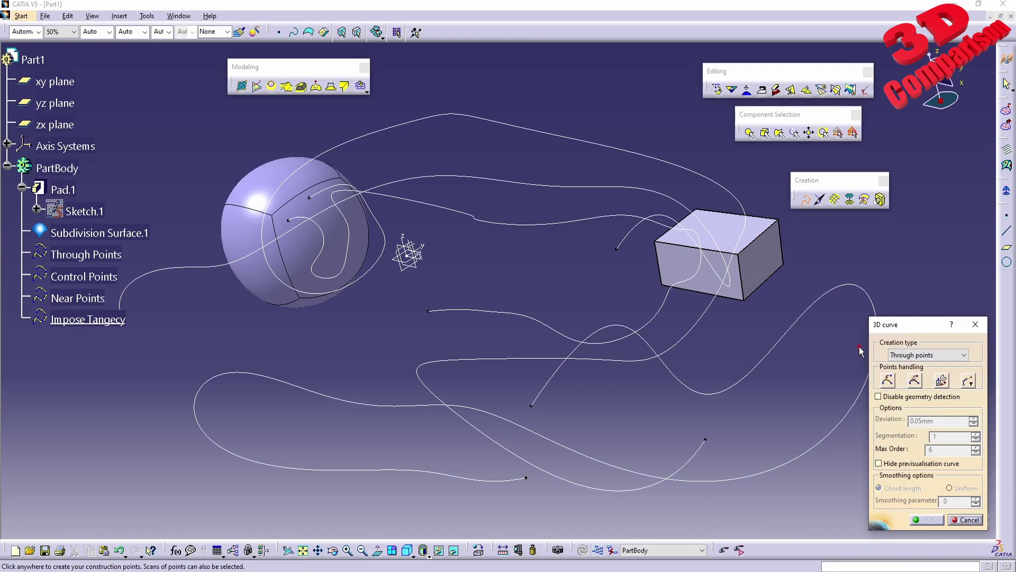
pyautogui.click(922, 354)
pyautogui.click(976, 324)
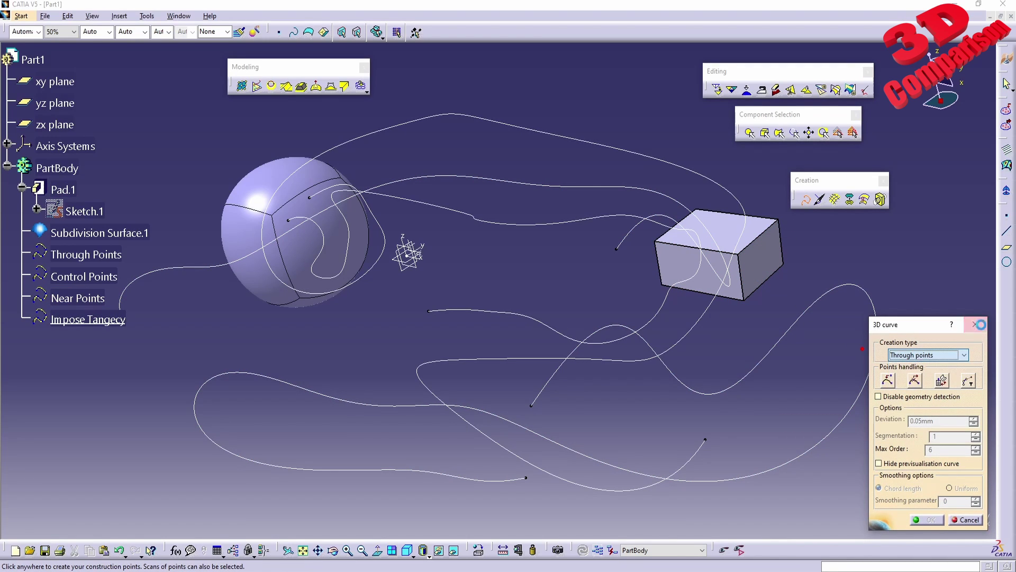
pyautogui.click(975, 324)
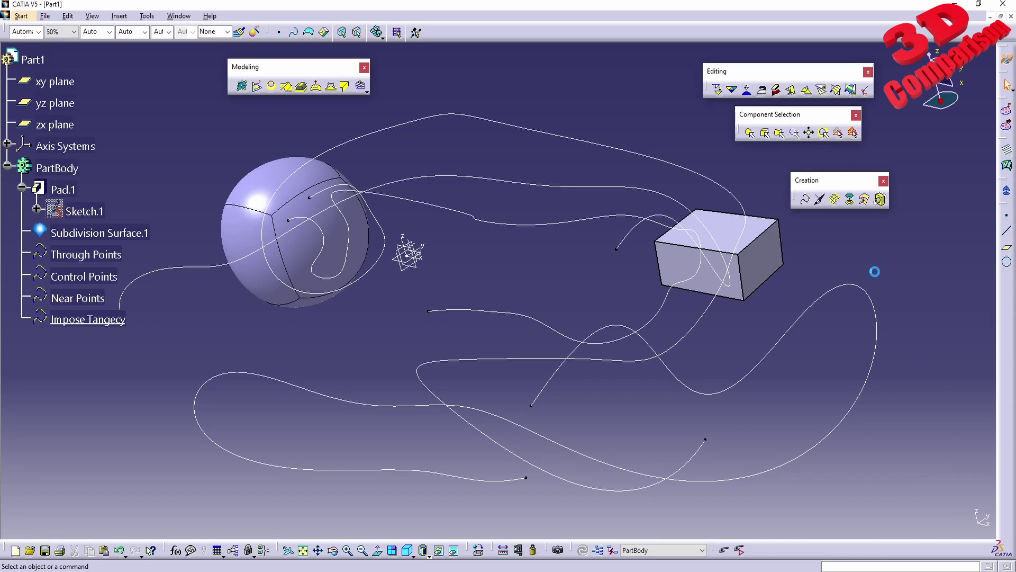
# Step: Create a new part document with the default part name and hybrid design enabled
pyautogui.click(45, 16)
pyautogui.click(62, 30)
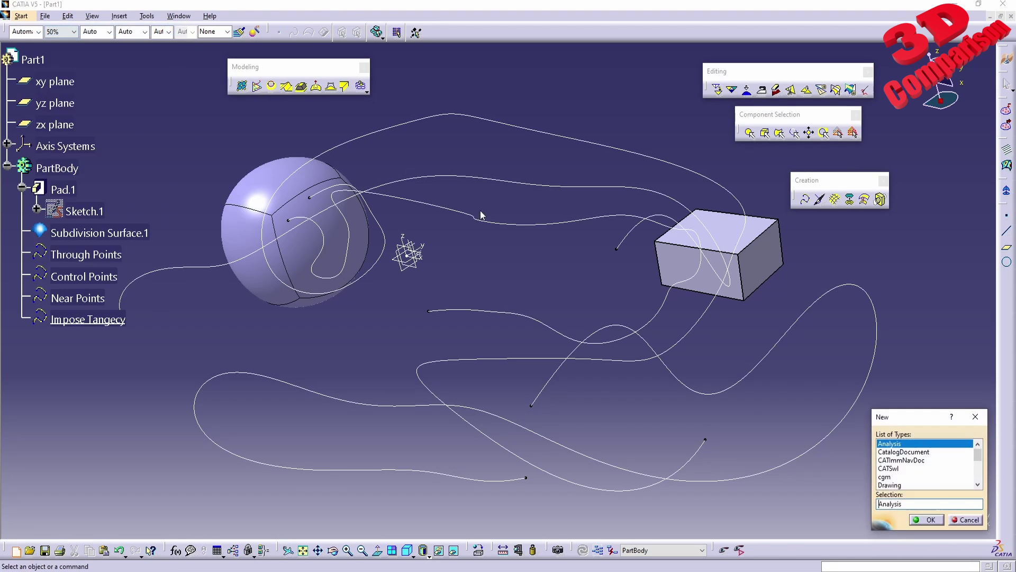
pyautogui.scroll(-3, 914, 464)
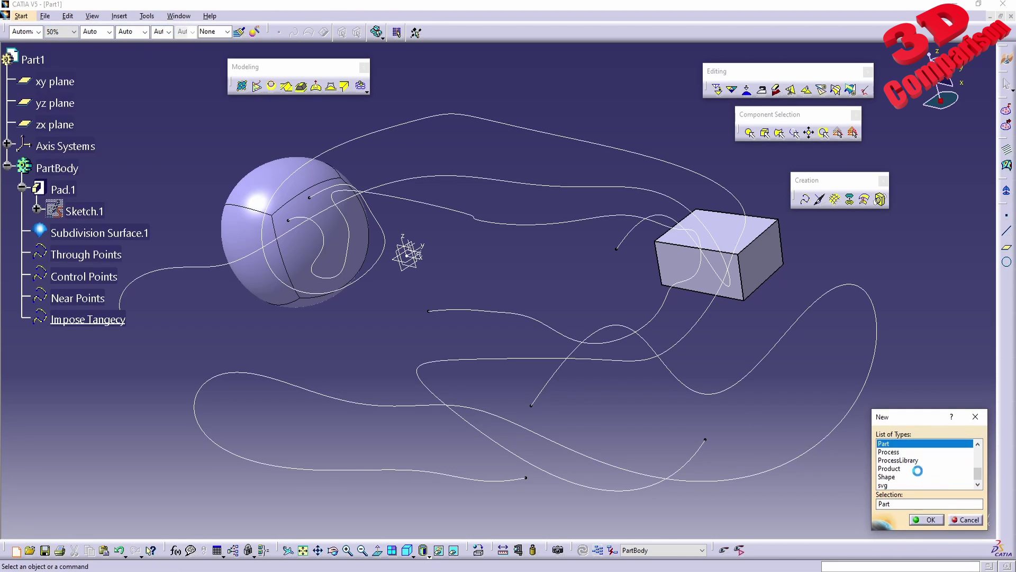
pyautogui.click(913, 469)
pyautogui.click(928, 520)
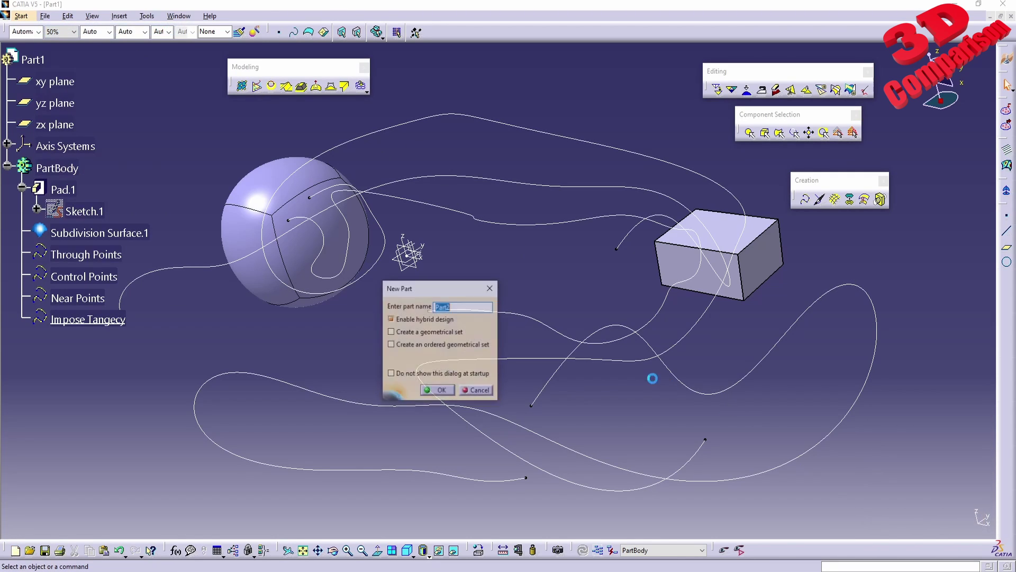
pyautogui.click(442, 391)
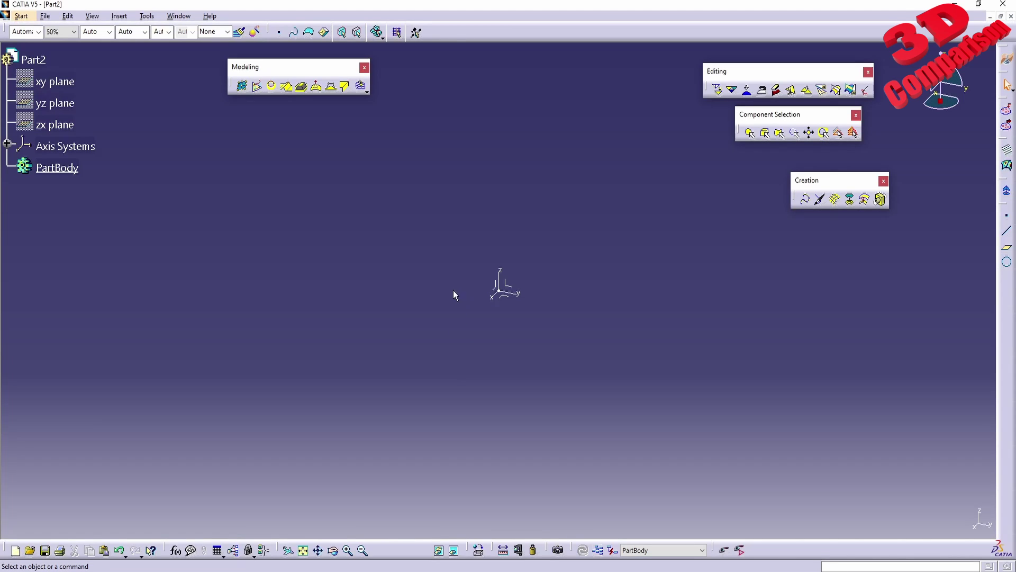
# Step: Show the hidden xy, yz and zx reference planes in the new part
pyautogui.click(55, 125)
pyautogui.keyDown('ctrl'); pyautogui.click(54, 103); pyautogui.keyUp('ctrl')
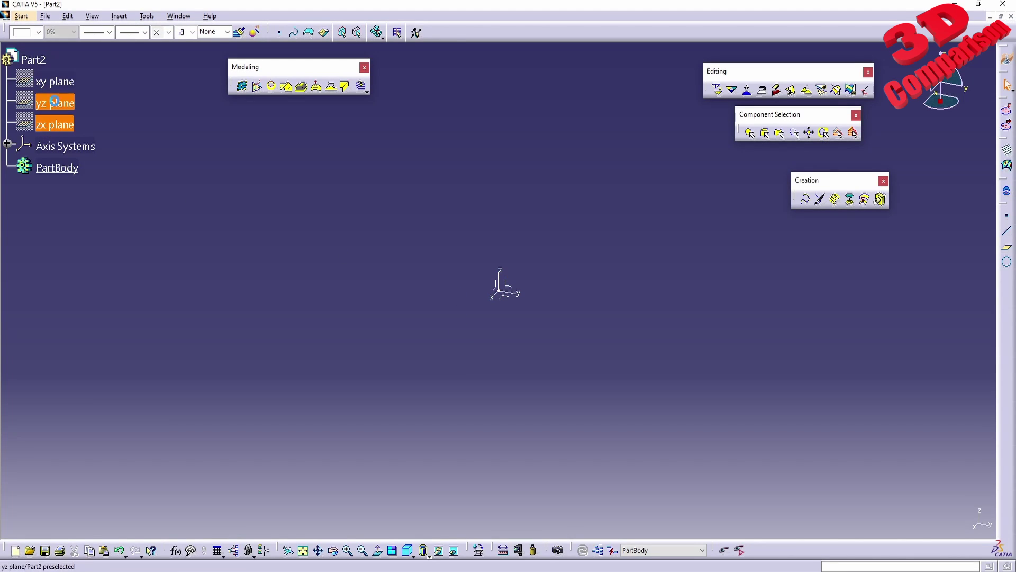
pyautogui.click(54, 125)
pyautogui.keyDown('shift'); pyautogui.click(67, 86); pyautogui.keyUp('shift')
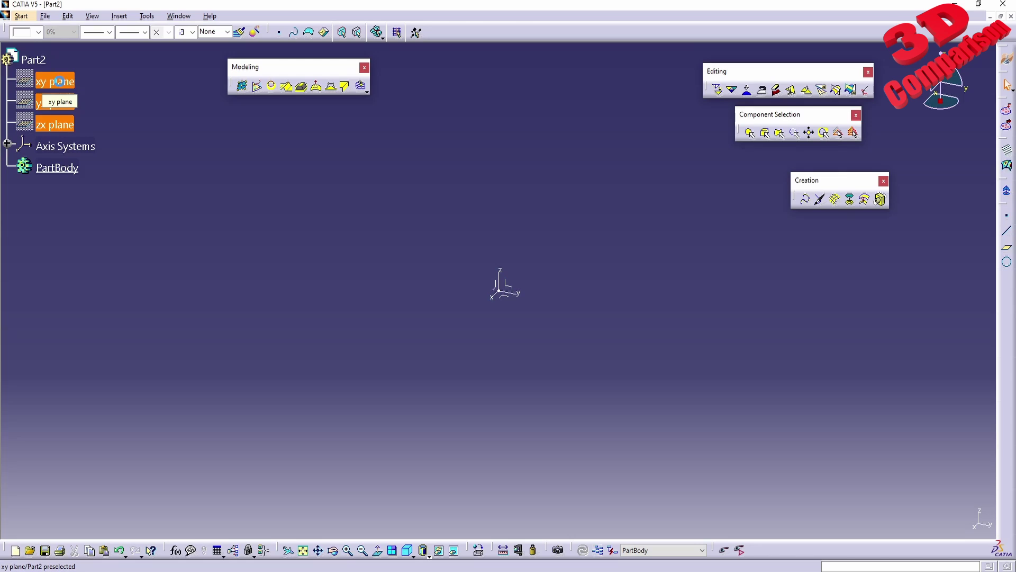
pyautogui.rightClick(61, 83)
pyautogui.click(100, 116)
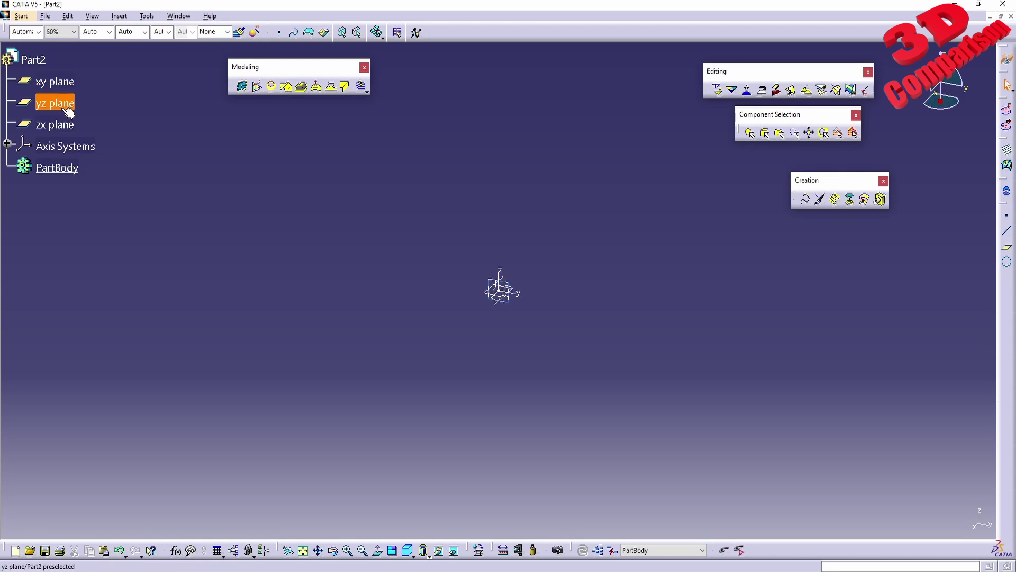
# Step: Select the xy plane and switch to the Part Design workbench
pyautogui.click(57, 85)
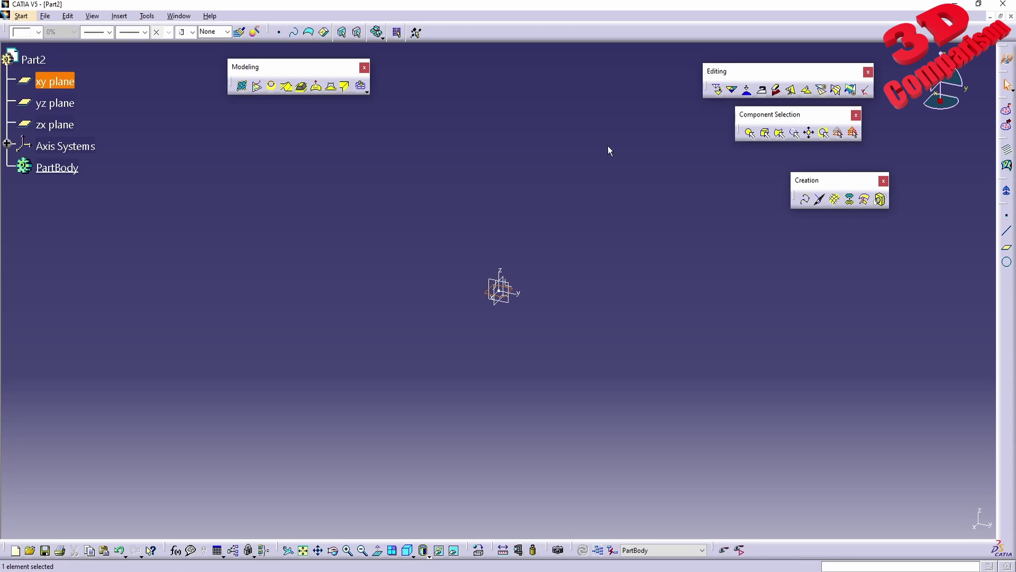
pyautogui.click(21, 16)
pyautogui.moveTo(53, 38)
pyautogui.click(317, 39)
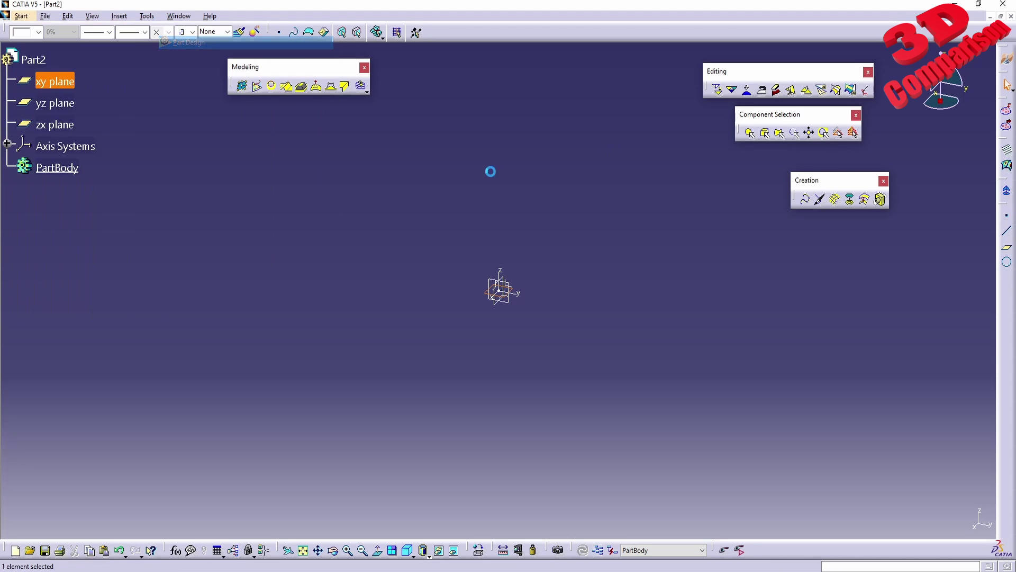
# Step: Sketch a rectangle about 45.5 by 34.5 mm on the xy plane, away from the origin, and pad it into a block
pyautogui.click(1006, 125)
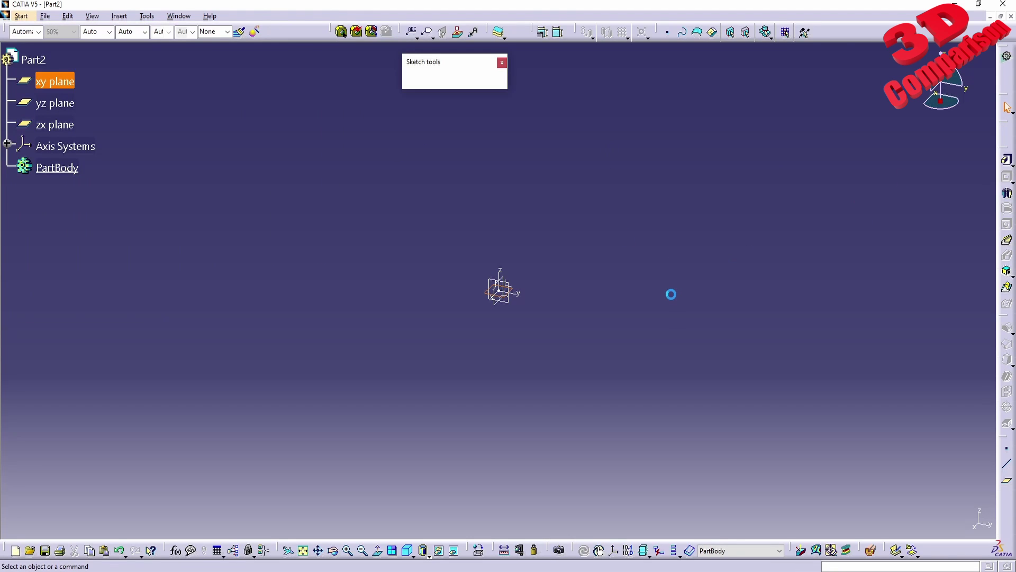
pyautogui.click(1007, 142)
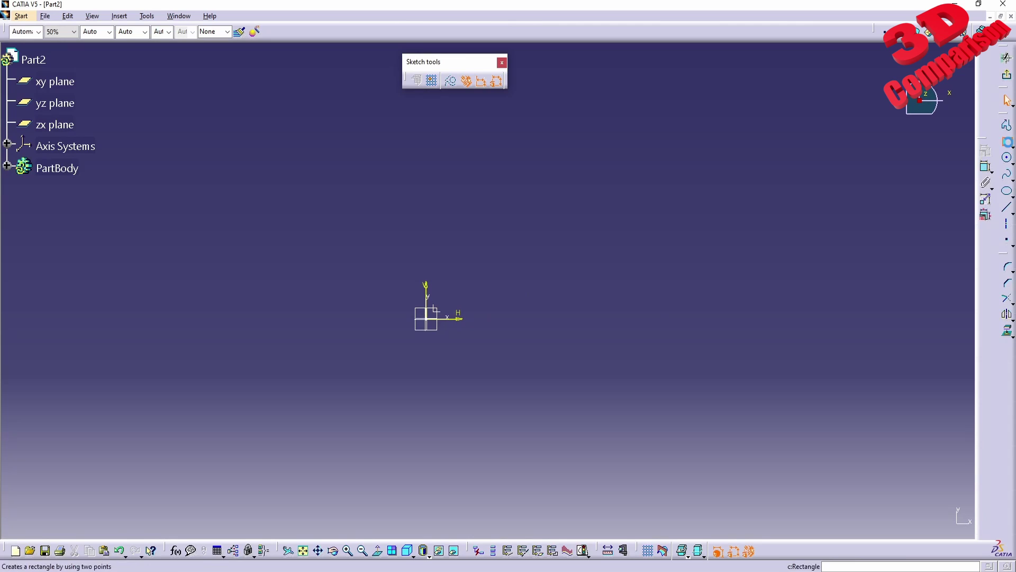
pyautogui.click(765, 161)
pyautogui.click(855, 233)
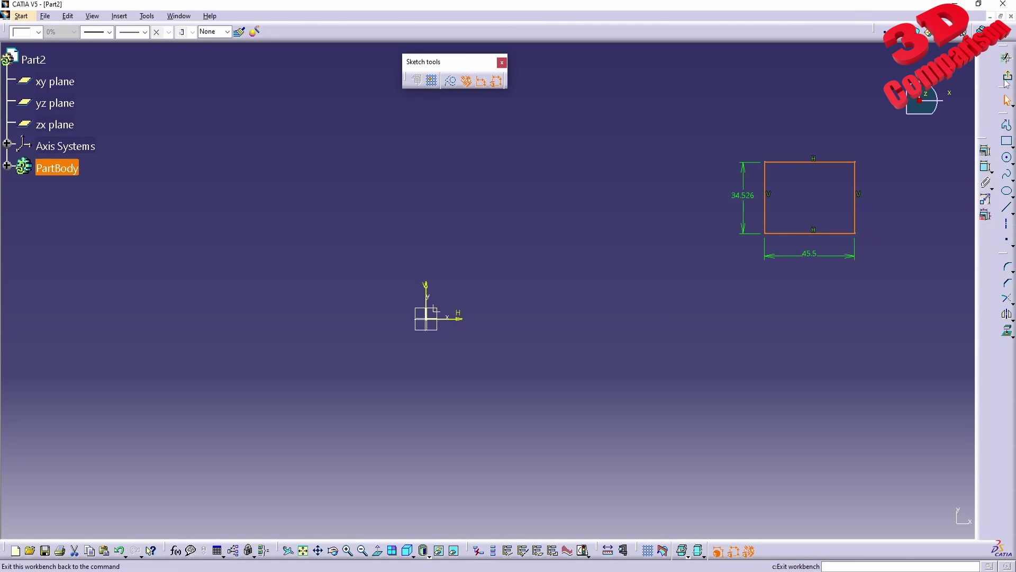
pyautogui.click(1007, 160)
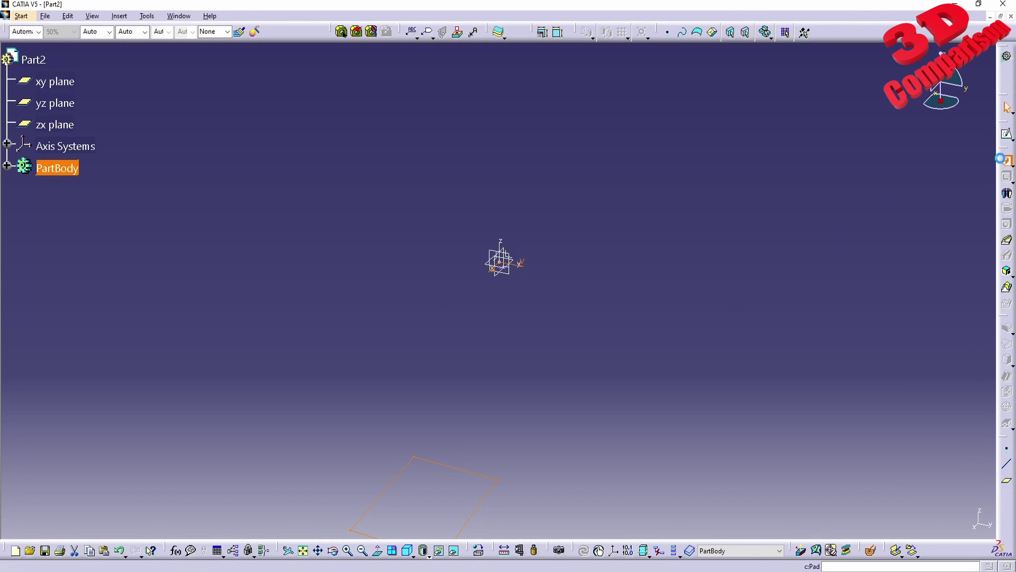
pyautogui.press('Return')
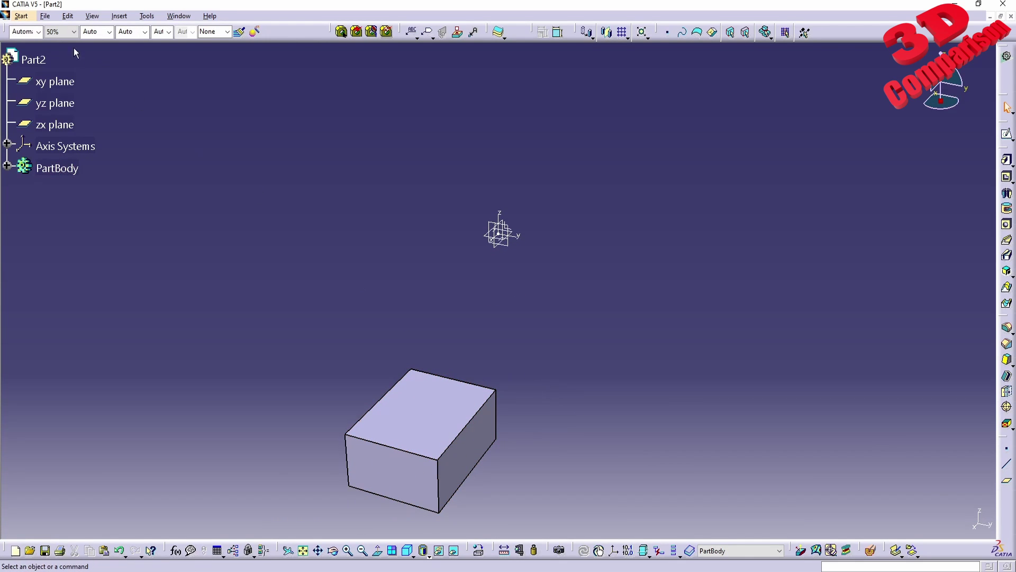
# Step: Switch to the Imagine & Shape workbench, create a sphere and move it up and away from the origin
pyautogui.click(21, 16)
pyautogui.moveTo(33, 56)
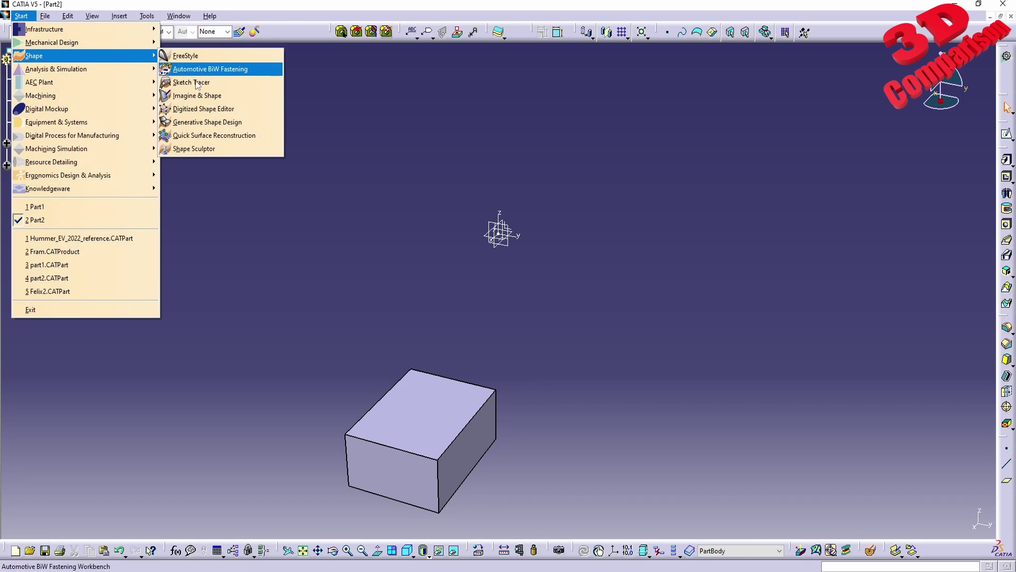
pyautogui.click(196, 96)
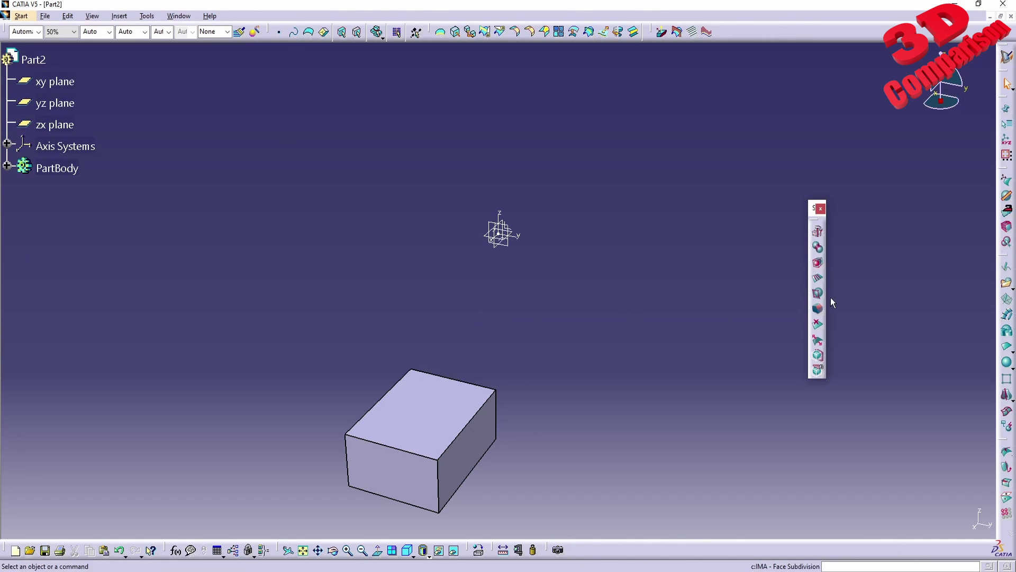
pyautogui.click(1007, 362)
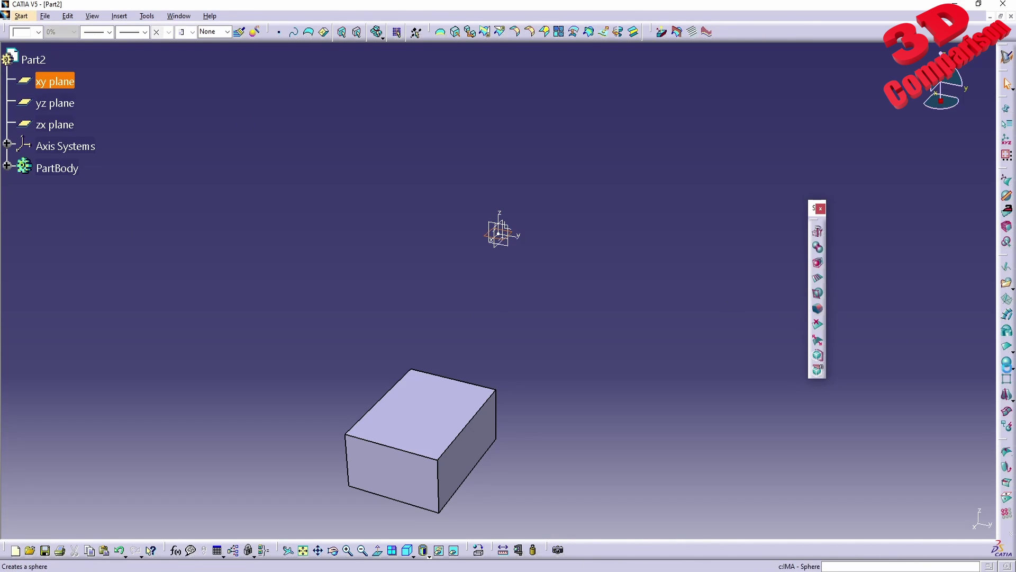
pyautogui.moveTo(701, 345); pyautogui.dragTo(584, 344, button='middle')
pyautogui.moveTo(462, 281); pyautogui.dragTo(552, 206)
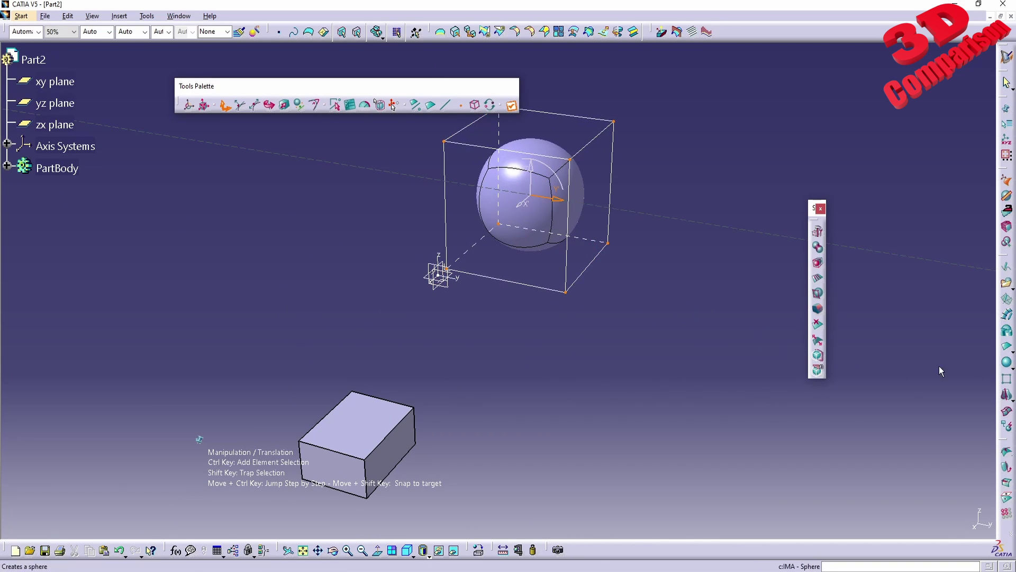
pyautogui.click(701, 372)
# Step: Create a pyramid primitive and move it clear of the sphere and the origin
pyautogui.click(1012, 367)
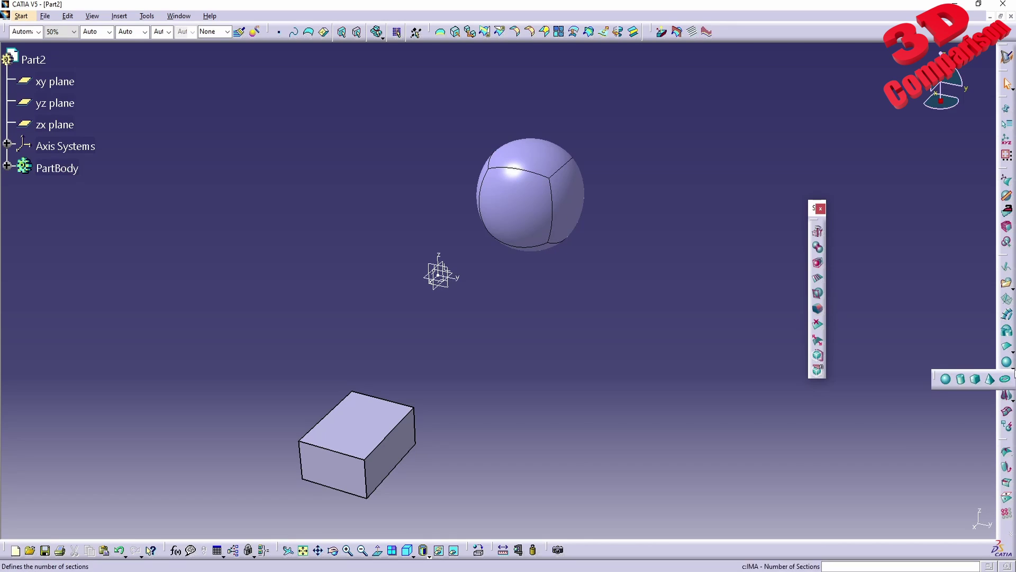
pyautogui.click(976, 379)
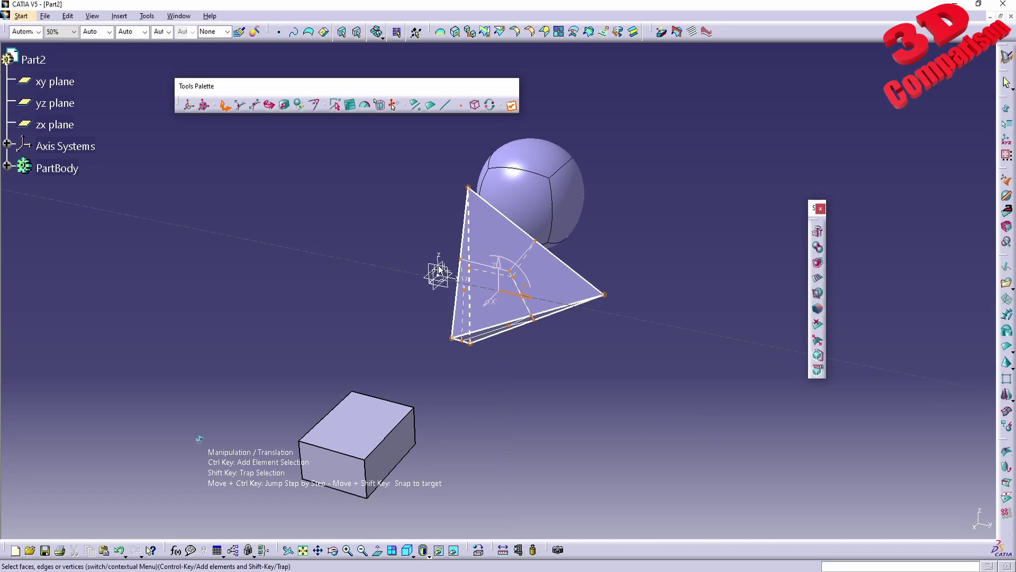
pyautogui.moveTo(527, 299); pyautogui.dragTo(613, 358)
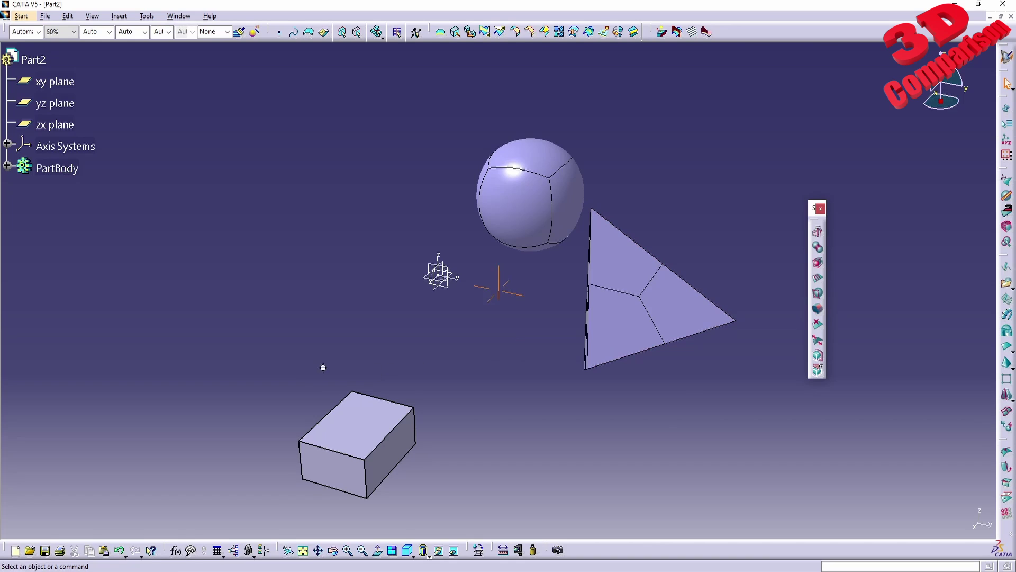
pyautogui.moveTo(323, 367); pyautogui.dragTo(461, 379, button='middle')
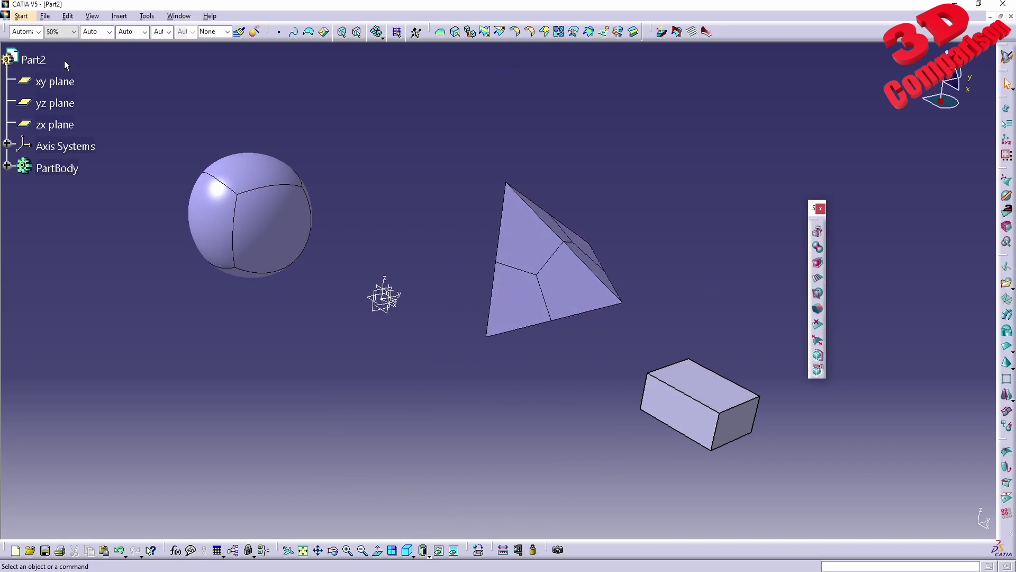
# Step: Switch to the Shape Sculptor workbench
pyautogui.click(21, 16)
pyautogui.moveTo(90, 60)
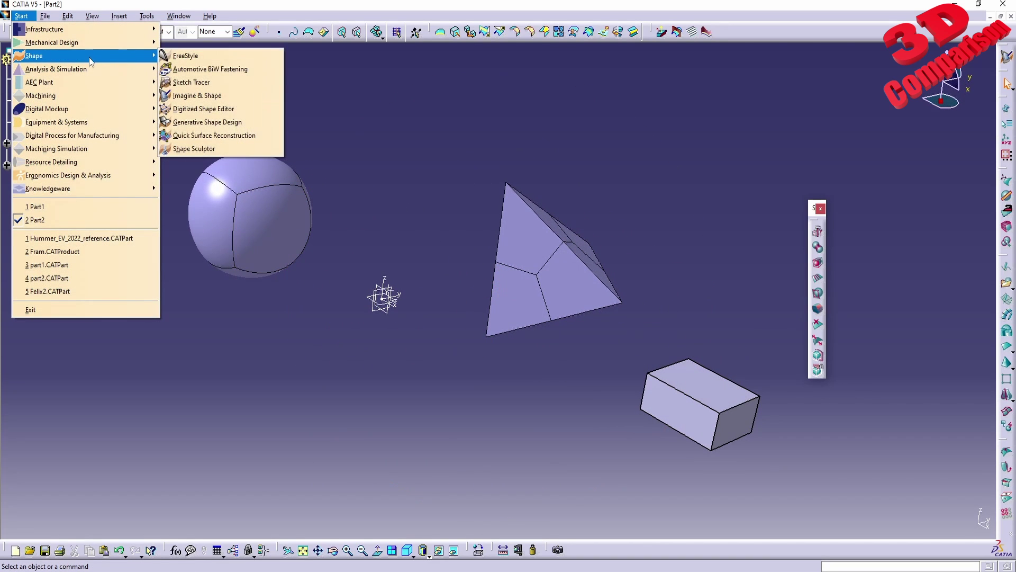
pyautogui.click(236, 151)
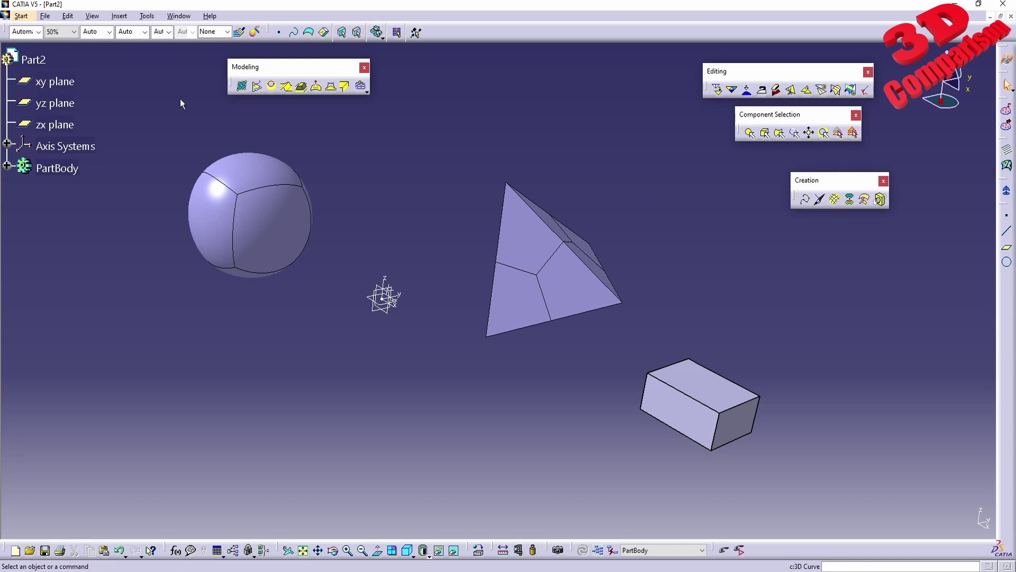
# Step: Switch to the FreeStyle workbench, look at its 3D Curve options and close them without creating a curve
pyautogui.click(24, 16)
pyautogui.moveTo(49, 58)
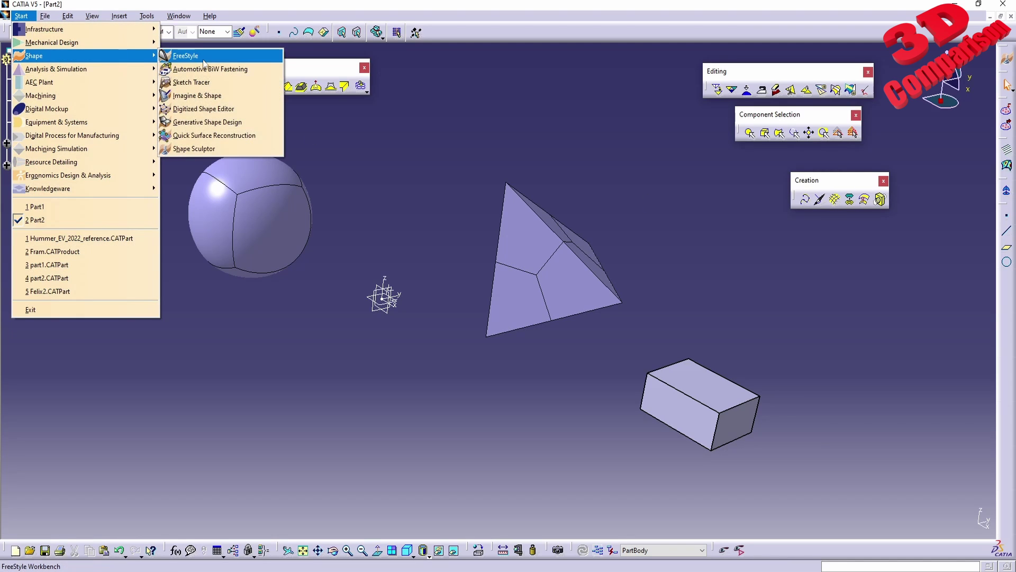
pyautogui.click(190, 55)
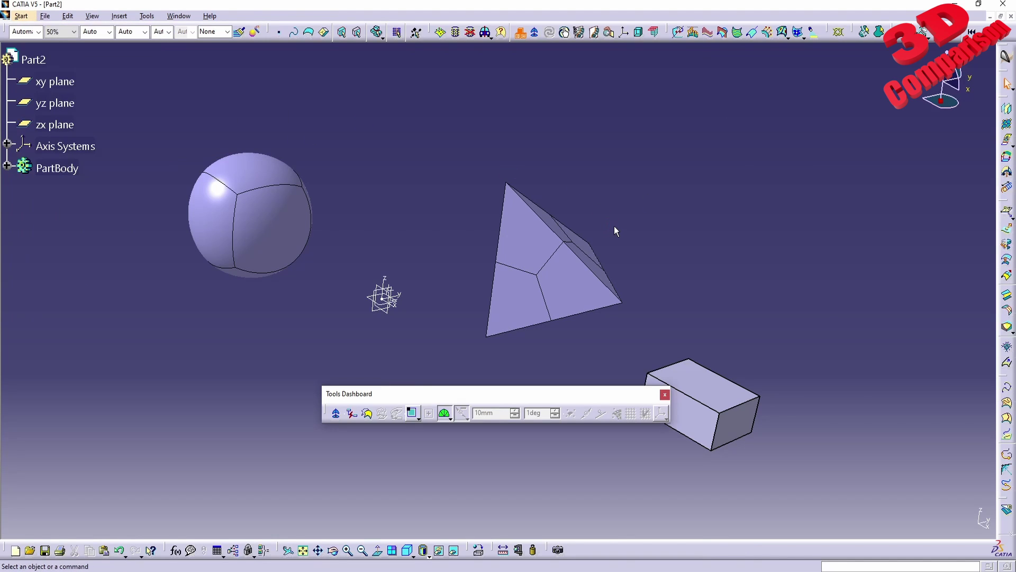
pyautogui.click(1007, 389)
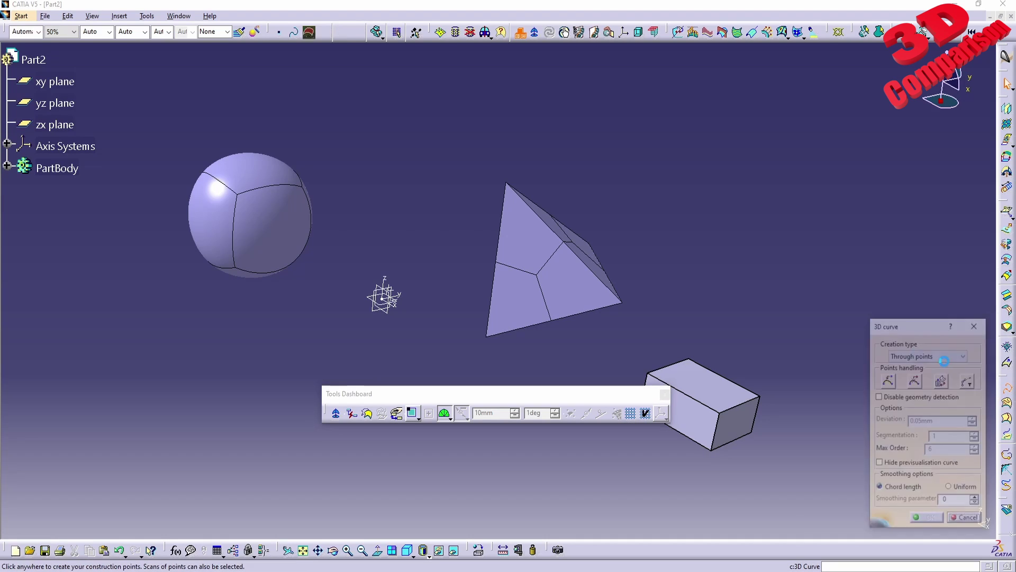
pyautogui.moveTo(906, 322); pyautogui.dragTo(719, 126)
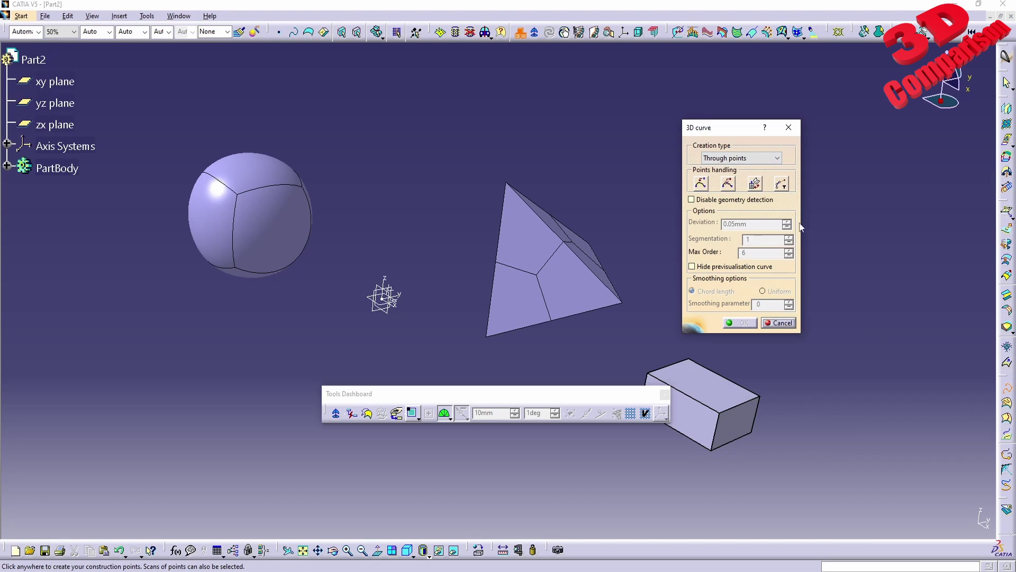
pyautogui.click(789, 128)
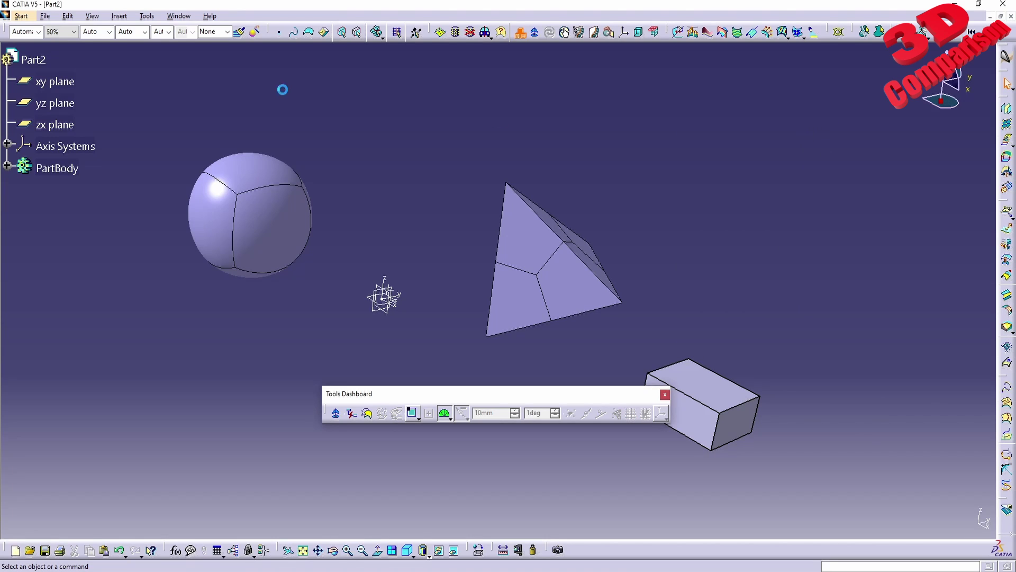
# Step: Switch to the Shape Sculptor workbench
pyautogui.click(22, 16)
pyautogui.moveTo(56, 61)
pyautogui.click(233, 149)
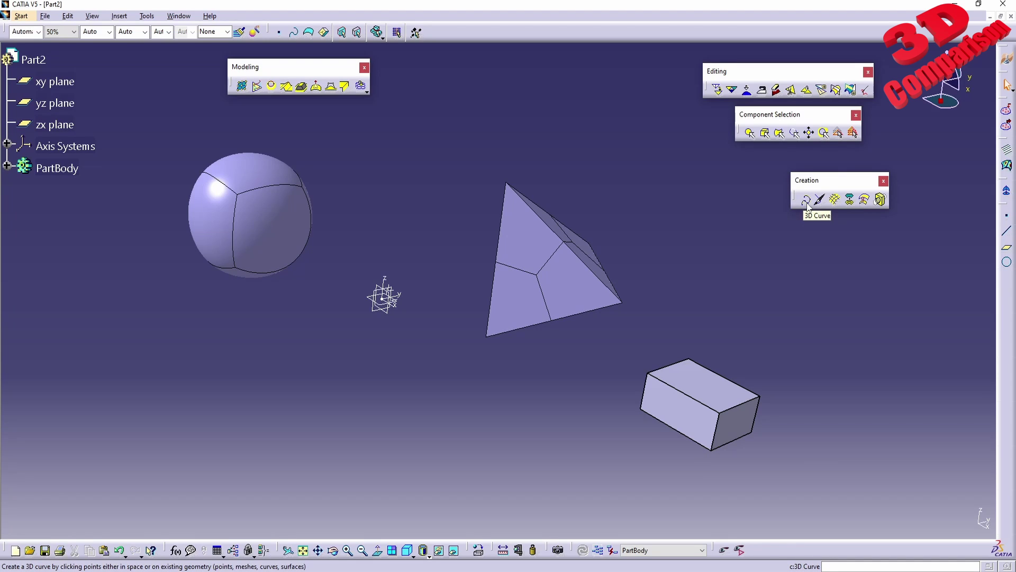
# Step: Start a 3D Curve with the Through points creation type and place its first two points in free space below the sphere
pyautogui.click(810, 205)
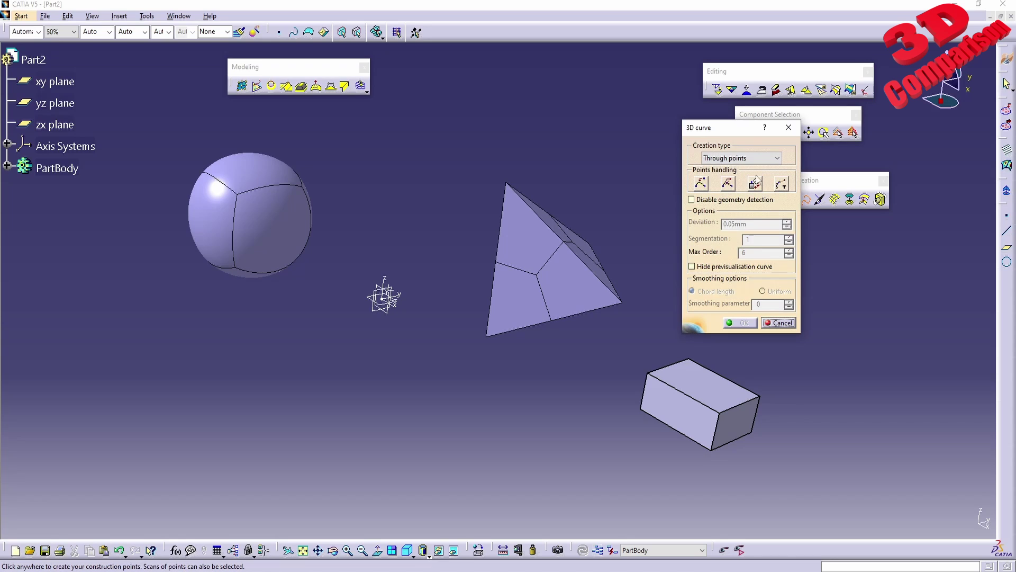
pyautogui.moveTo(725, 132); pyautogui.dragTo(860, 286)
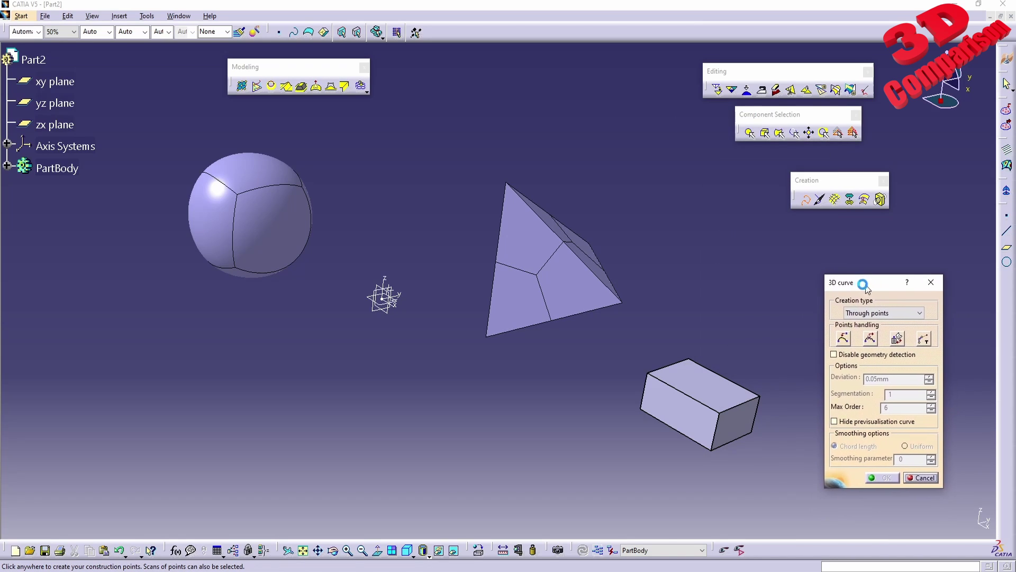
pyautogui.click(859, 312)
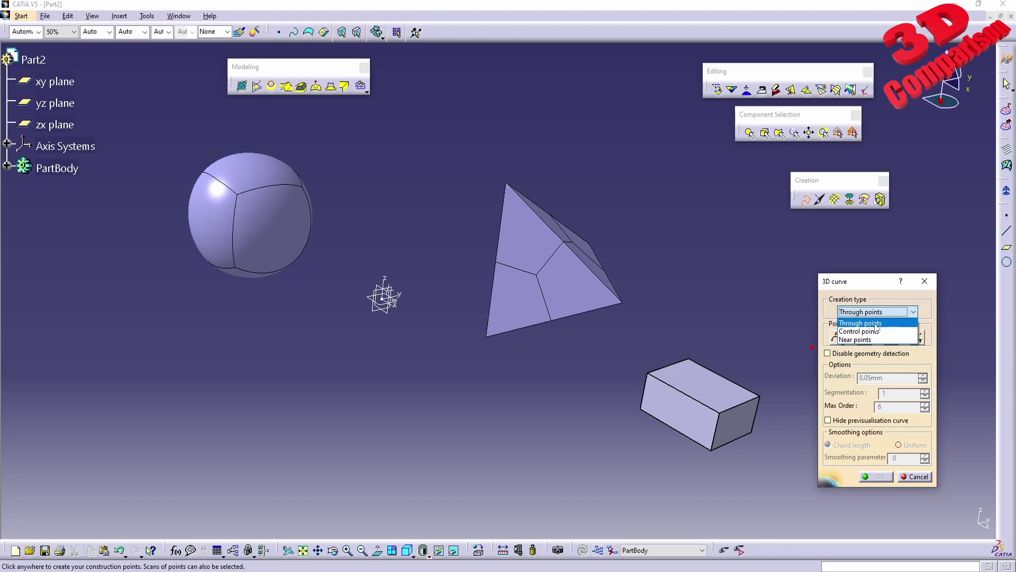
pyautogui.click(876, 324)
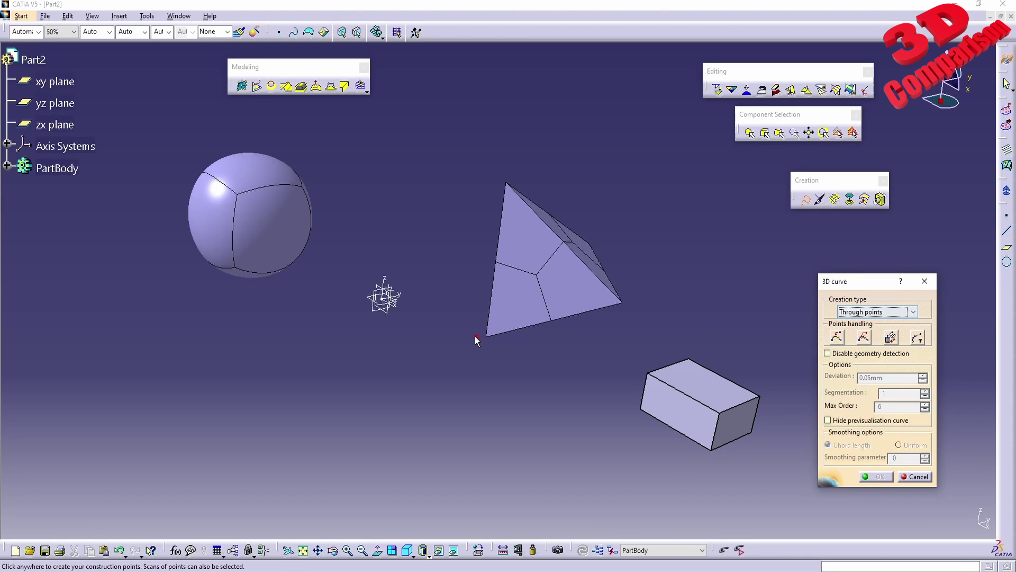
pyautogui.moveTo(475, 335); pyautogui.dragTo(219, 394, button='middle')
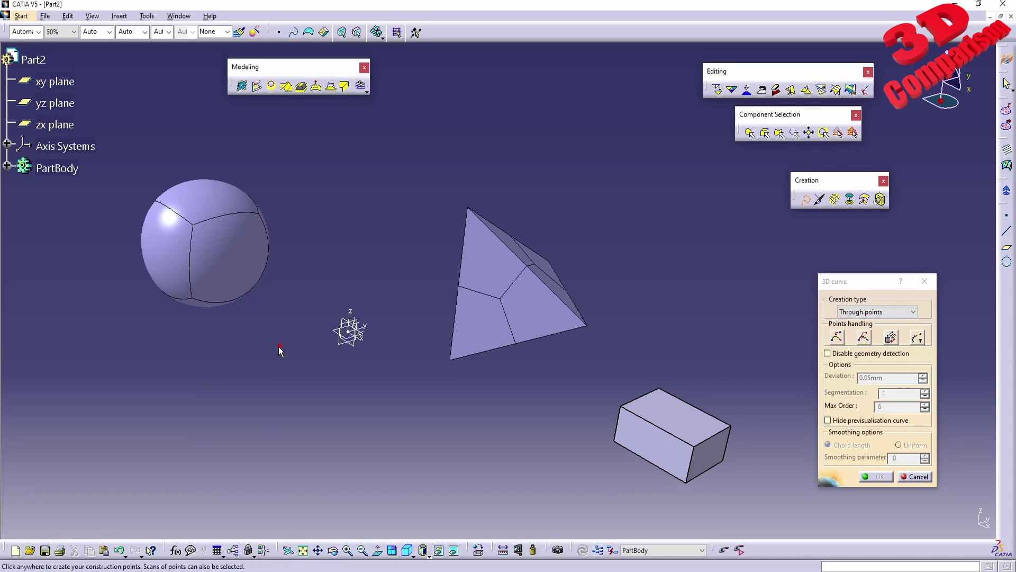
pyautogui.click(99, 344)
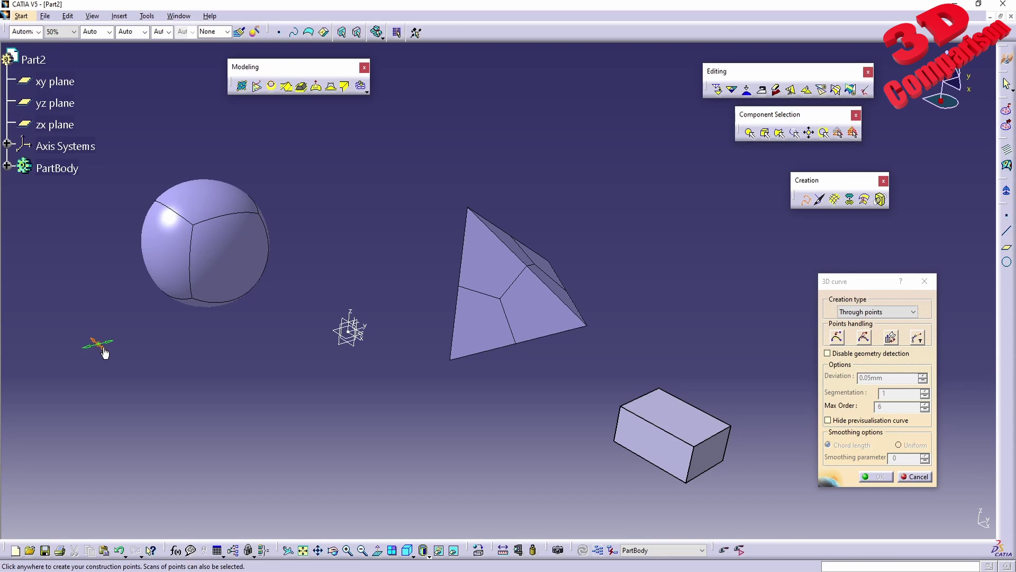
pyautogui.click(158, 365)
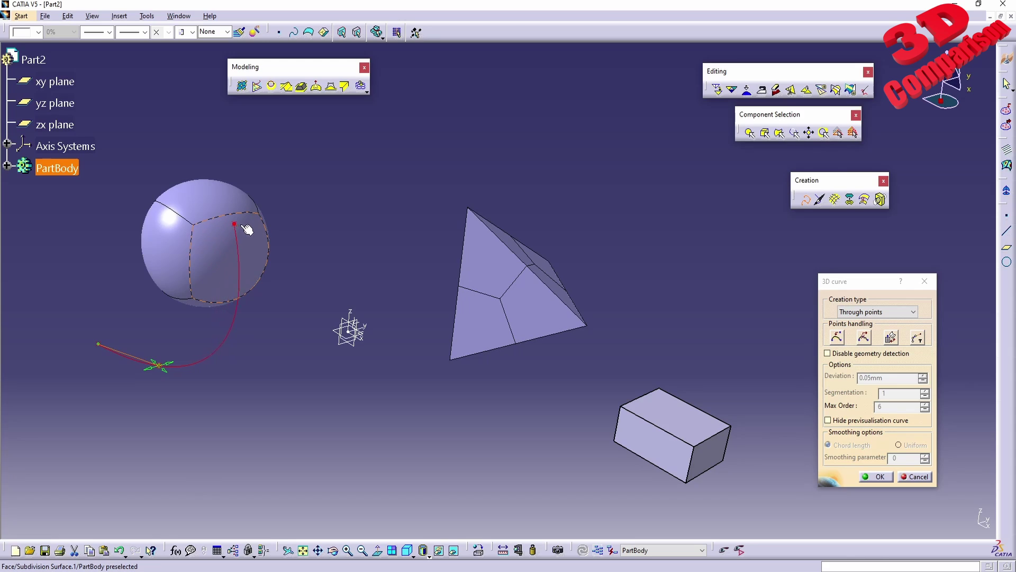
# Step: Continue the curve with eleven points on the sphere, looping up its far side, over the top and back down across the front face
pyautogui.click(229, 293)
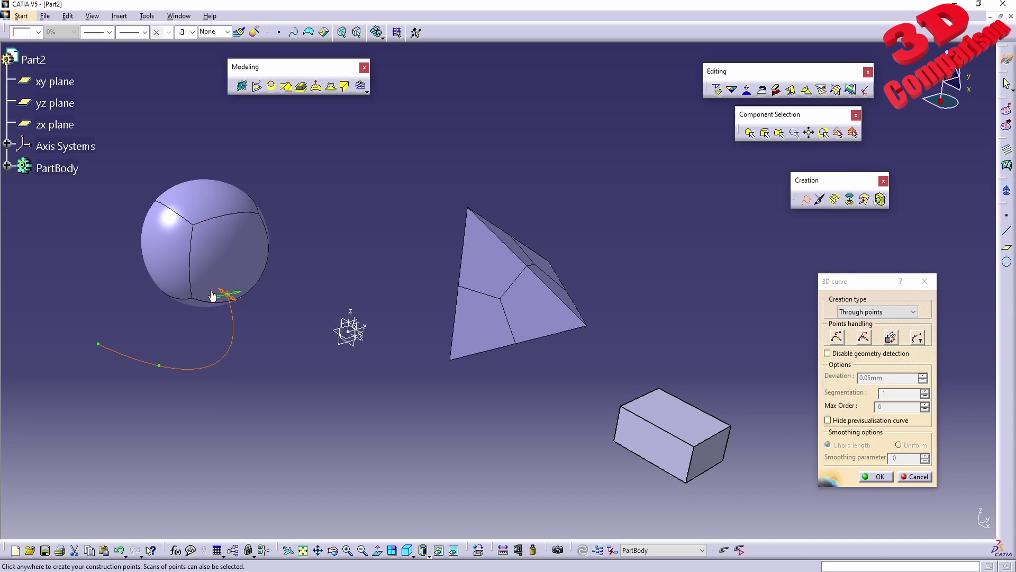
pyautogui.click(206, 289)
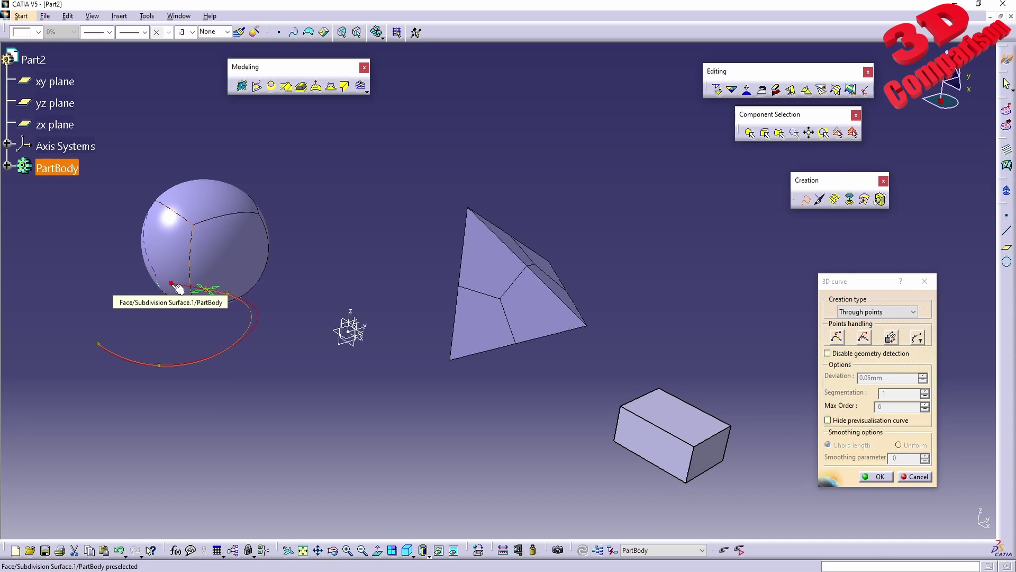
pyautogui.click(171, 283)
pyautogui.click(158, 258)
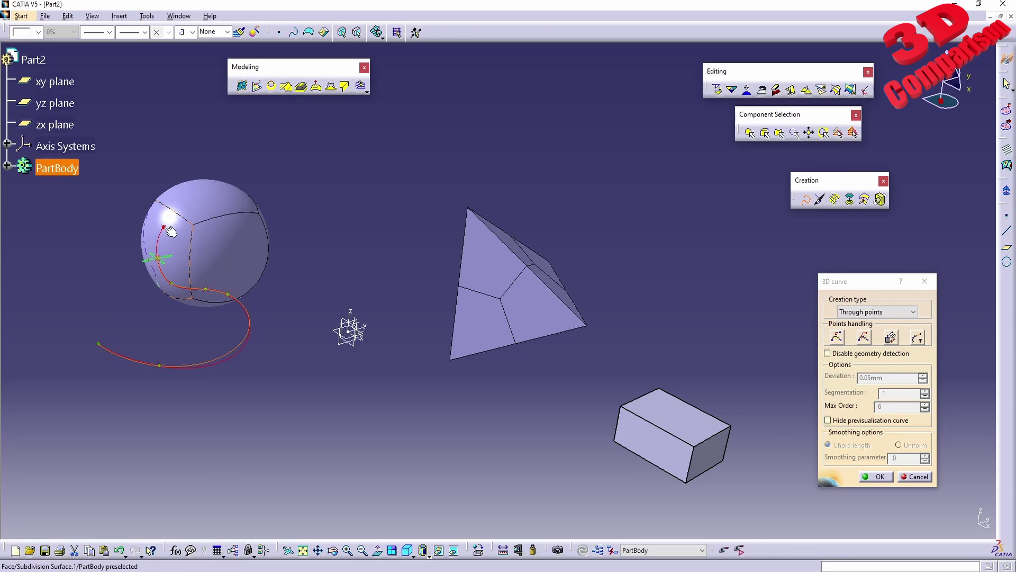
pyautogui.click(163, 227)
pyautogui.click(188, 201)
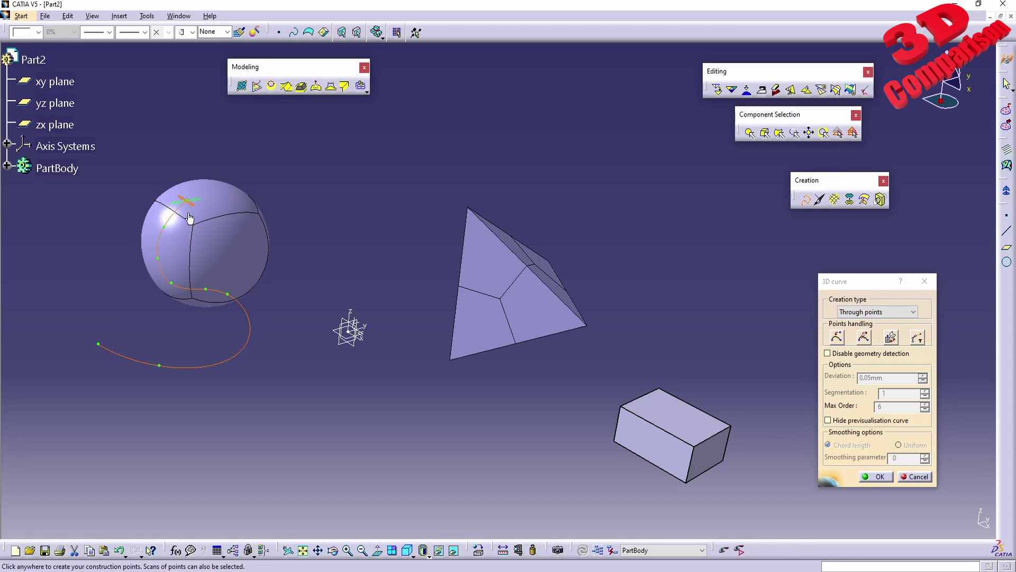
pyautogui.click(231, 194)
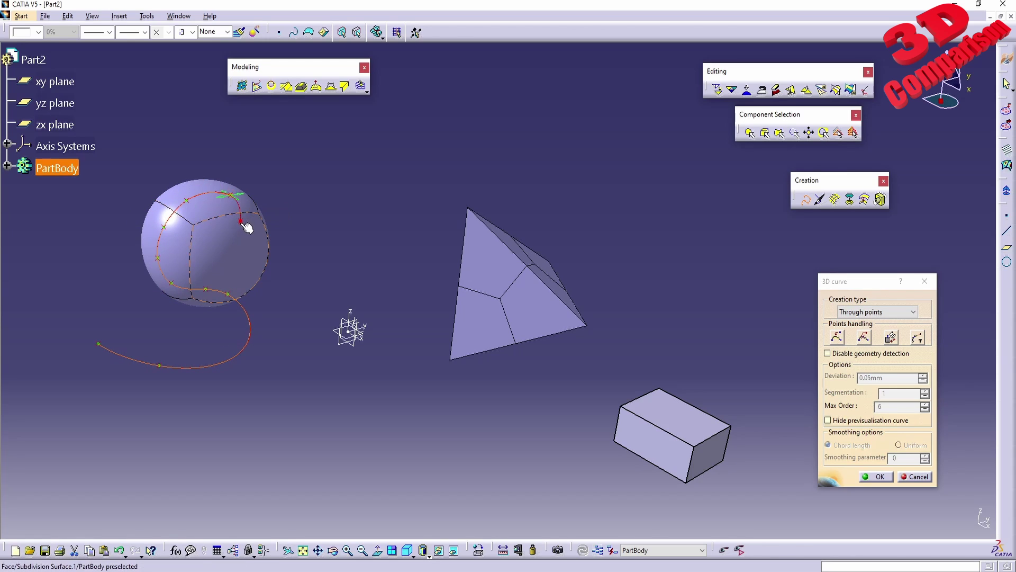
pyautogui.click(241, 223)
pyautogui.click(214, 247)
pyautogui.click(218, 272)
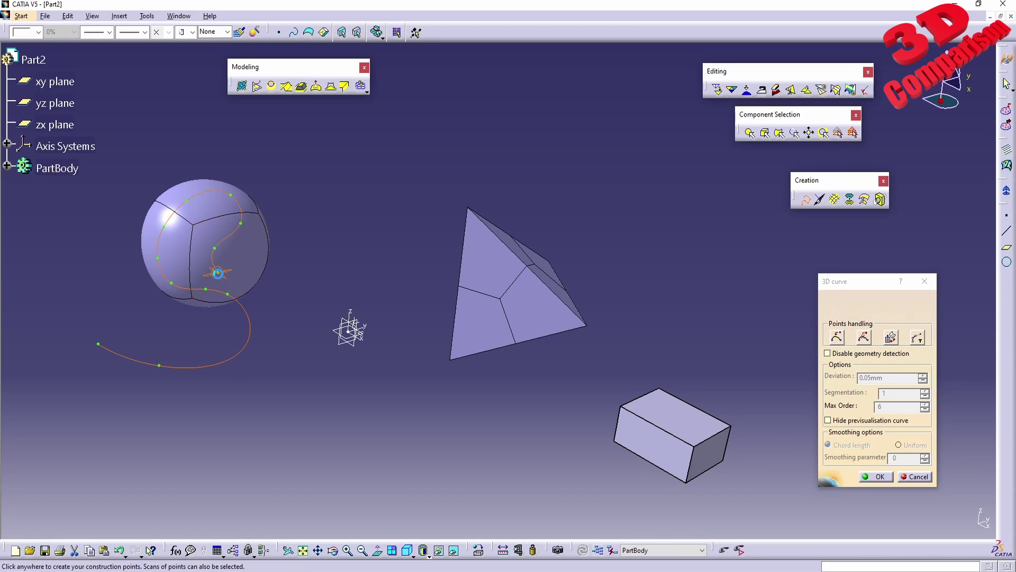
pyautogui.click(252, 267)
# Step: Extend the curve with three points in free space, then through the pyramid's apex and down its sloping edge to the lower corner
pyautogui.click(286, 265)
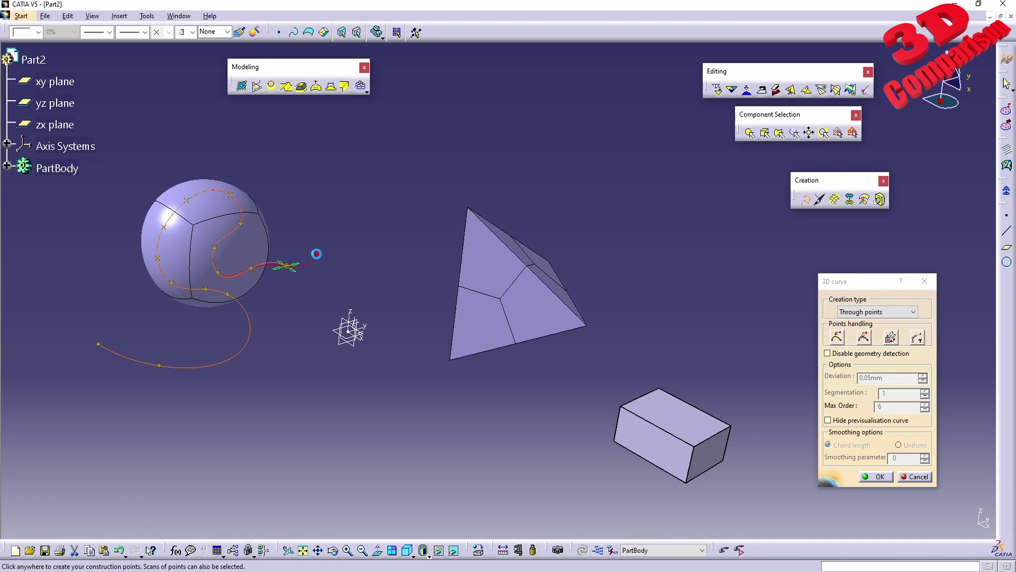
pyautogui.click(335, 259)
pyautogui.click(396, 246)
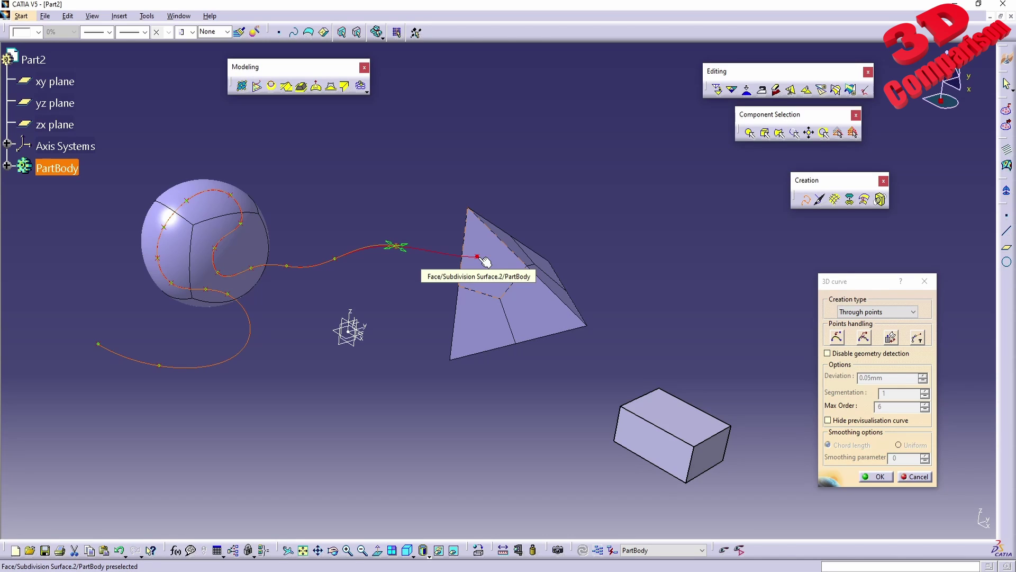
pyautogui.click(470, 209)
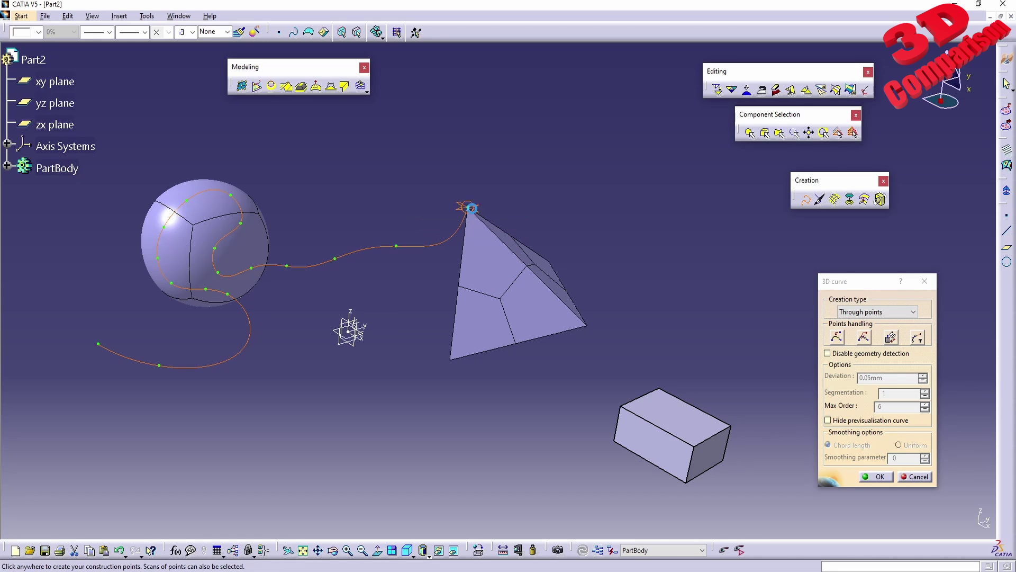
pyautogui.click(510, 241)
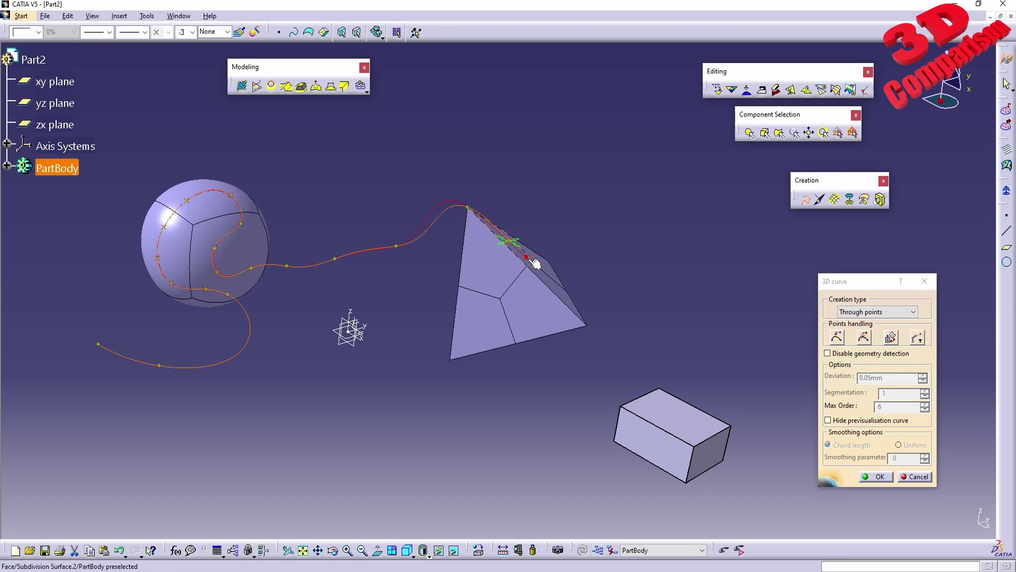
pyautogui.click(588, 325)
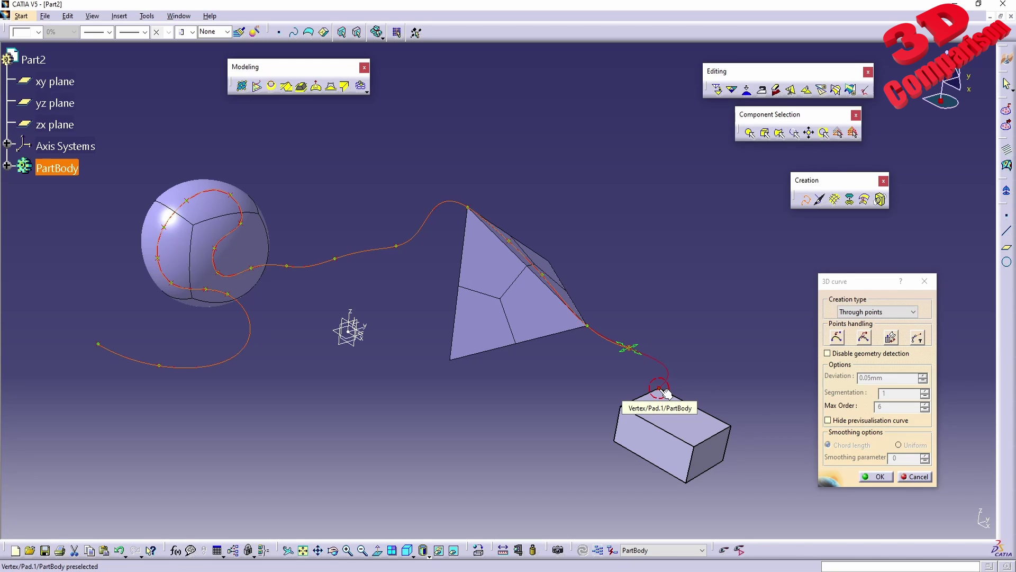
# Step: Extend the curve from the pyramid over the block's edge and upper face, end it in free space above the block and create it
pyautogui.click(662, 390)
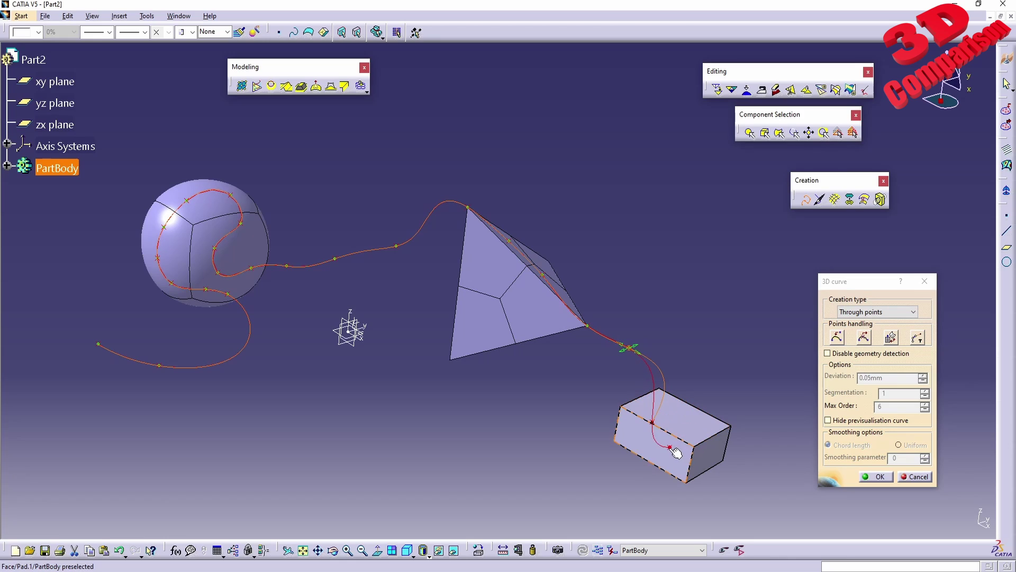
pyautogui.click(659, 427)
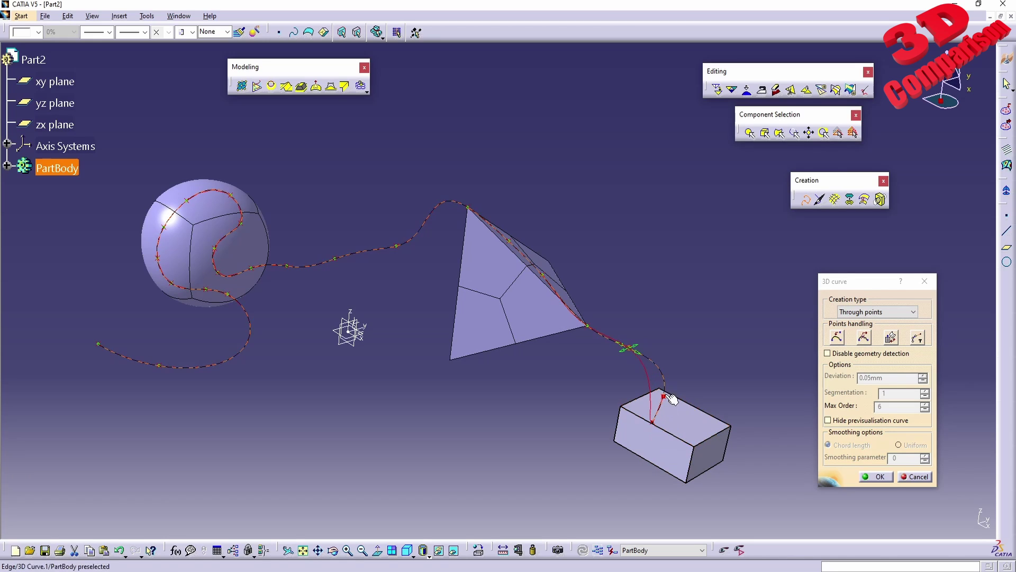
pyautogui.click(658, 428)
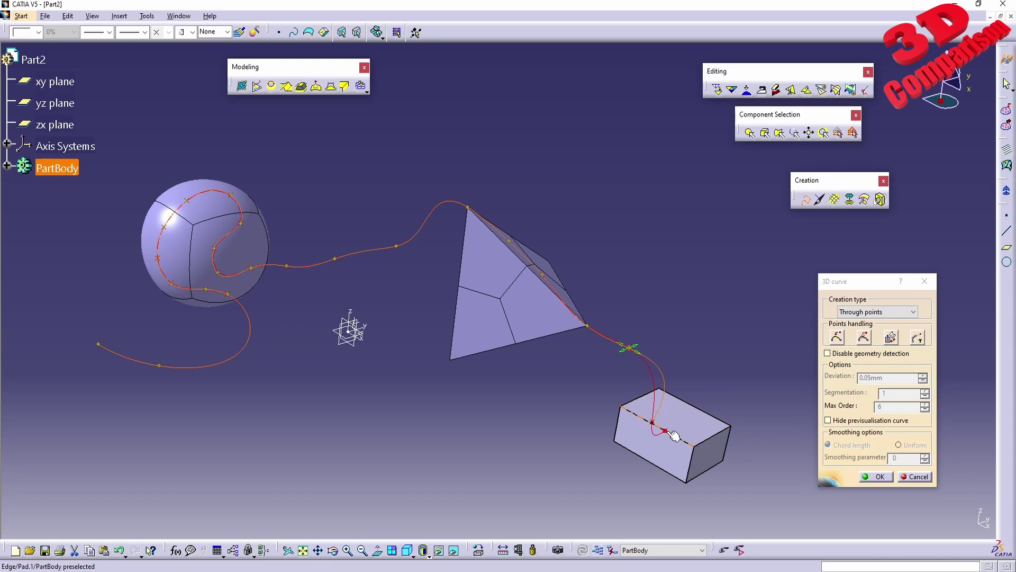
pyautogui.click(702, 425)
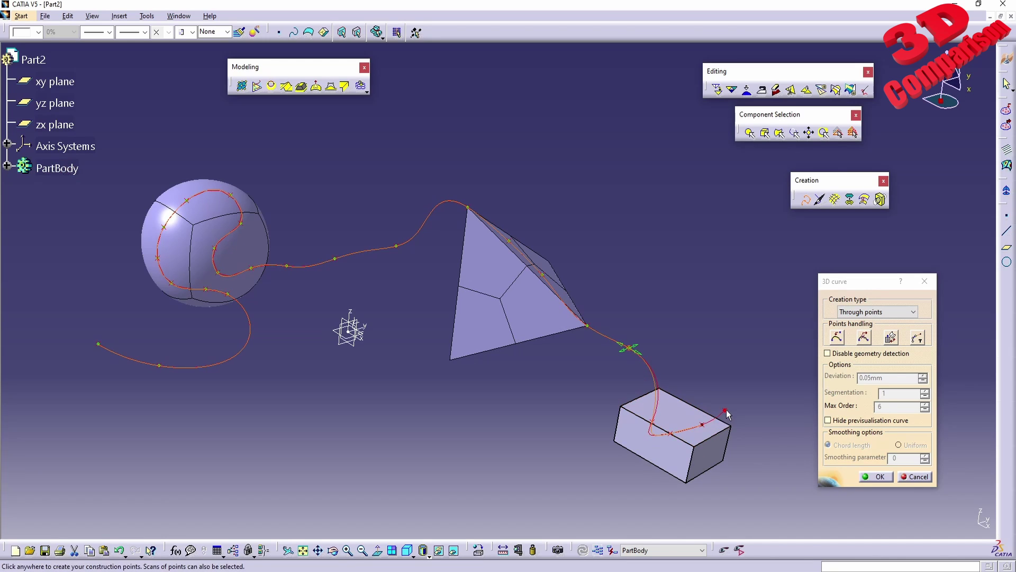
pyautogui.click(734, 403)
pyautogui.click(760, 361)
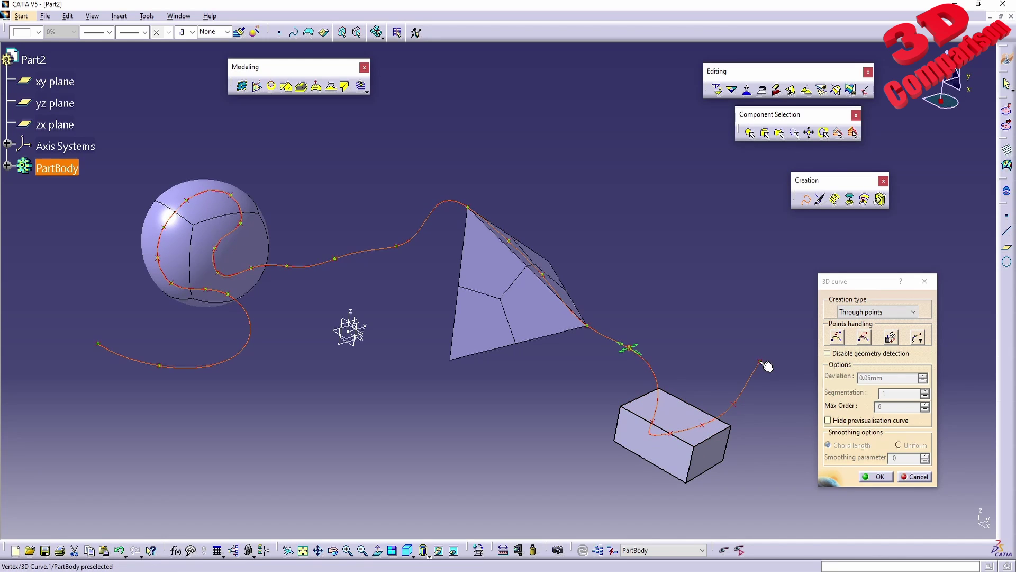
pyautogui.click(873, 478)
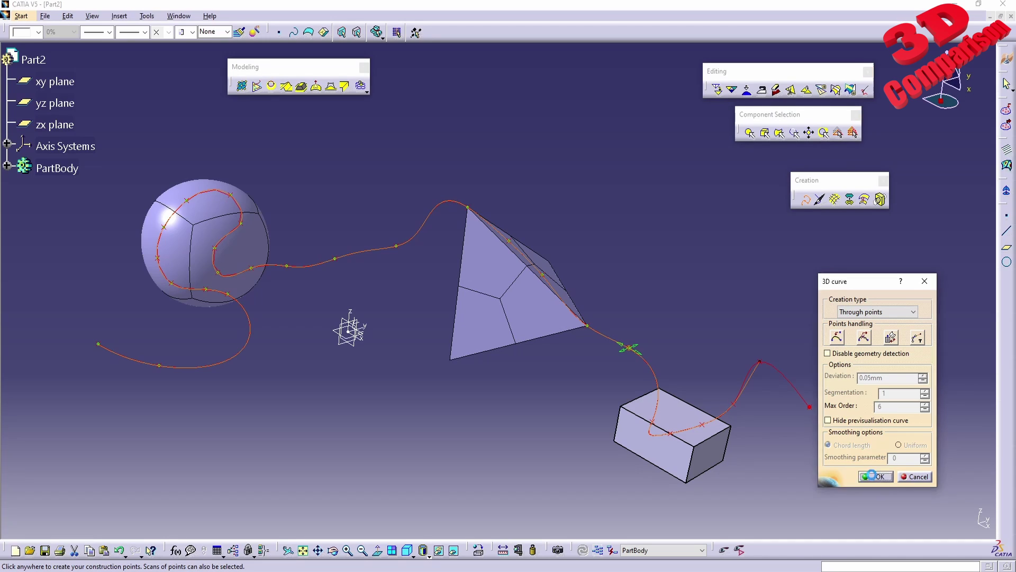
# Step: Rename the new 3D curve as Through Points
pyautogui.click(7, 165)
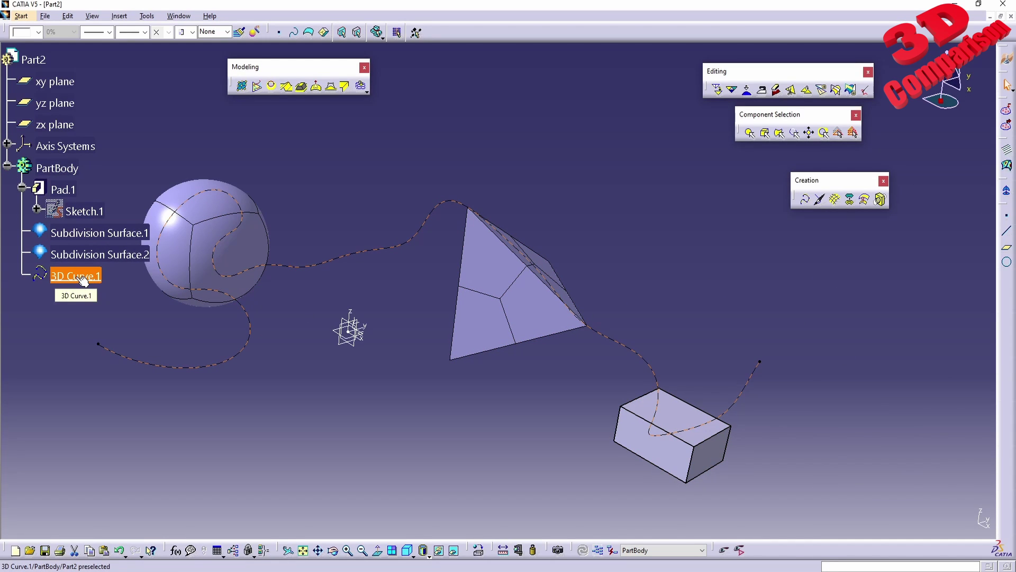
pyautogui.rightClick(83, 280)
pyautogui.click(114, 325)
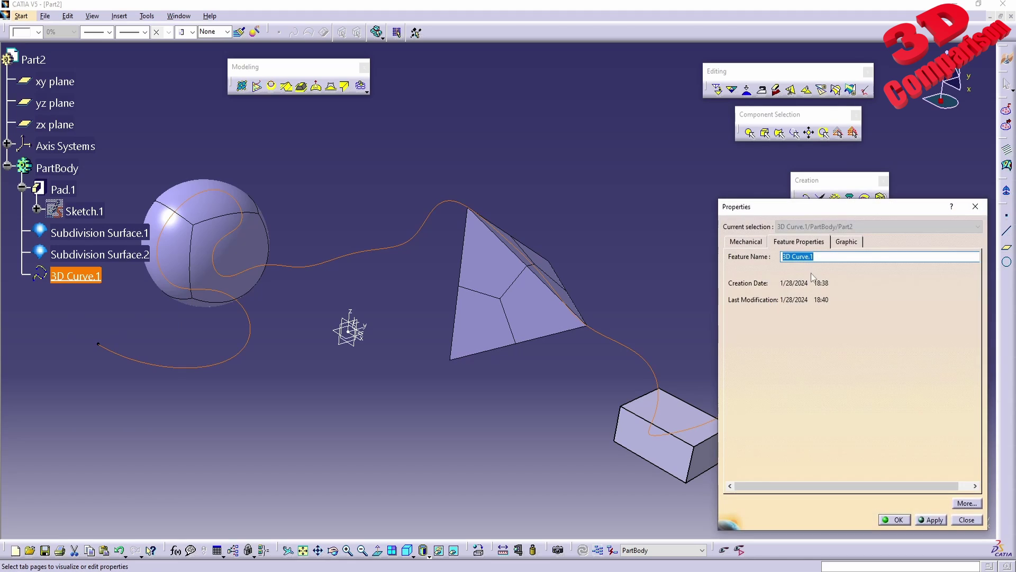
pyautogui.write('Through Points')
pyautogui.press('Return')
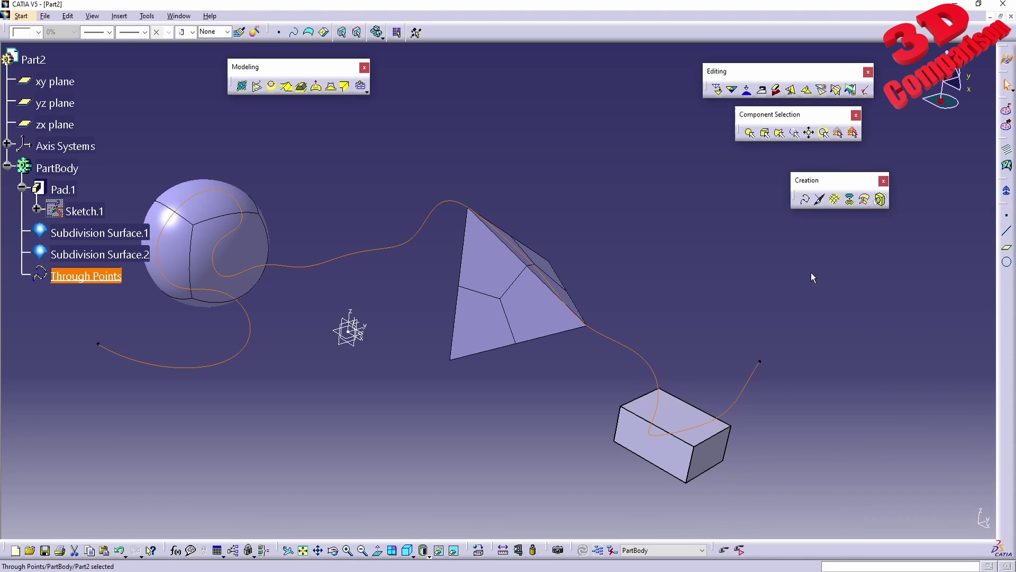
# Step: Edit the Through Points curve by inserting a point between the pyramid and the block and removing the neighbouring point nearer the pyramid
pyautogui.doubleClick(112, 279)
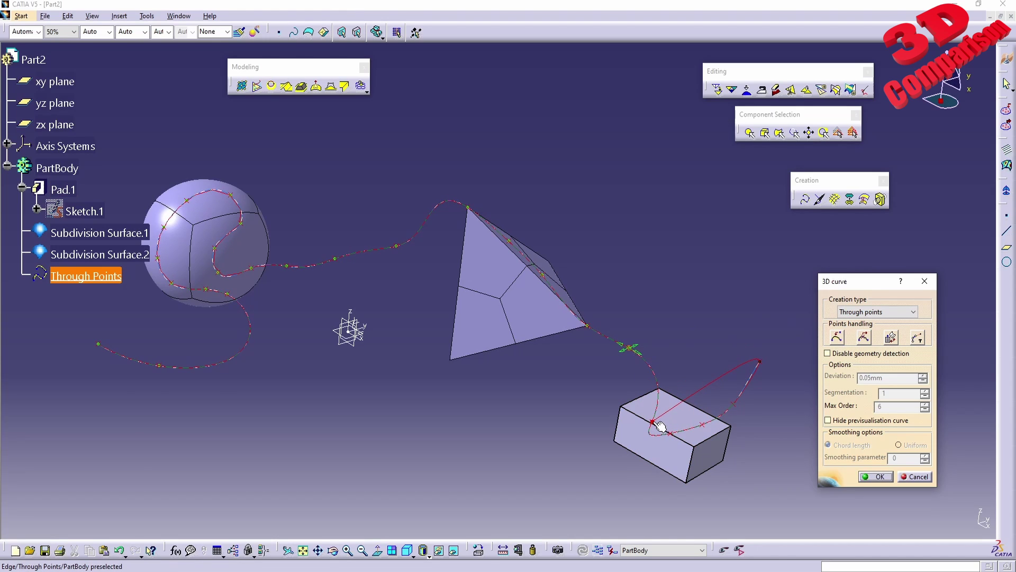
pyautogui.click(838, 337)
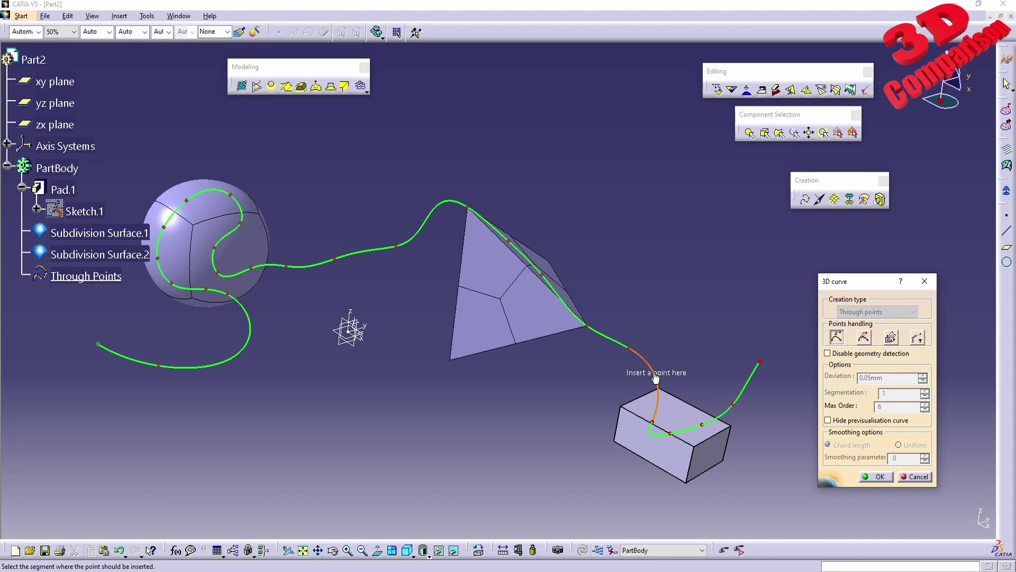
pyautogui.moveTo(655, 377)
pyautogui.mouseDown()
pyautogui.moveTo(681, 345)
pyautogui.moveTo(664, 363)
pyautogui.moveTo(593, 387)
pyautogui.moveTo(670, 360)
pyautogui.moveTo(691, 336)
pyautogui.moveTo(665, 366)
pyautogui.mouseUp()
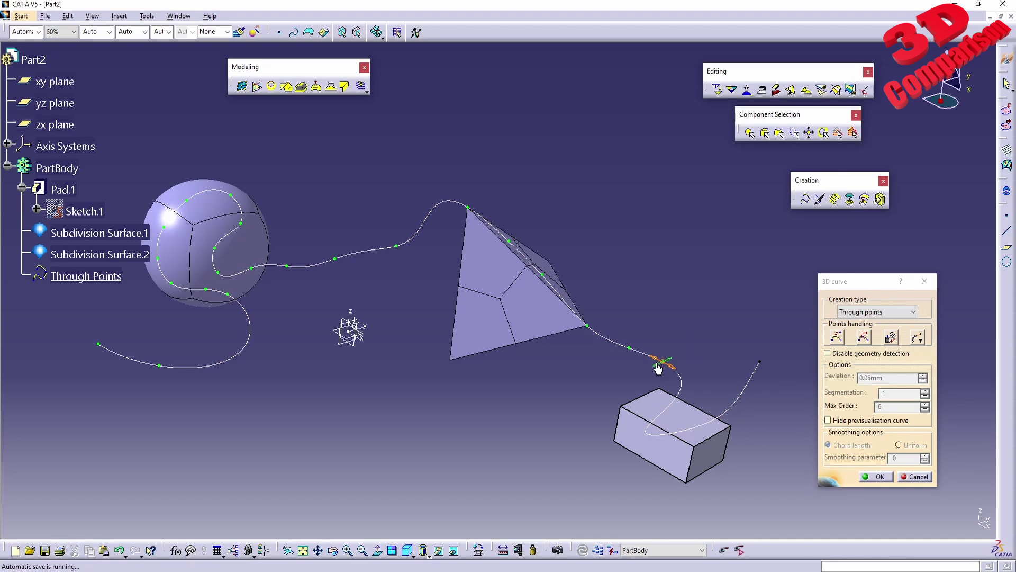
pyautogui.click(868, 341)
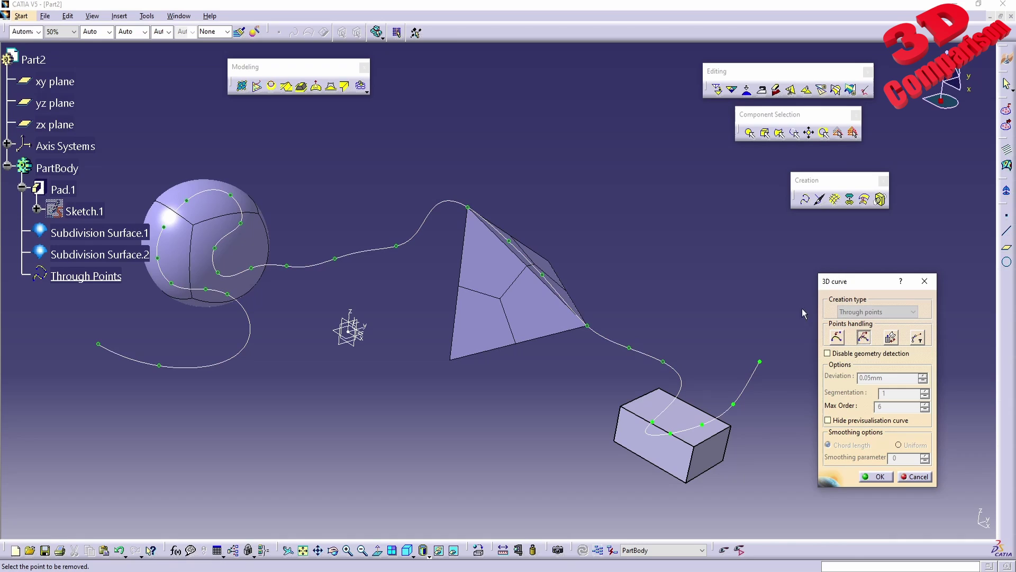
pyautogui.click(629, 349)
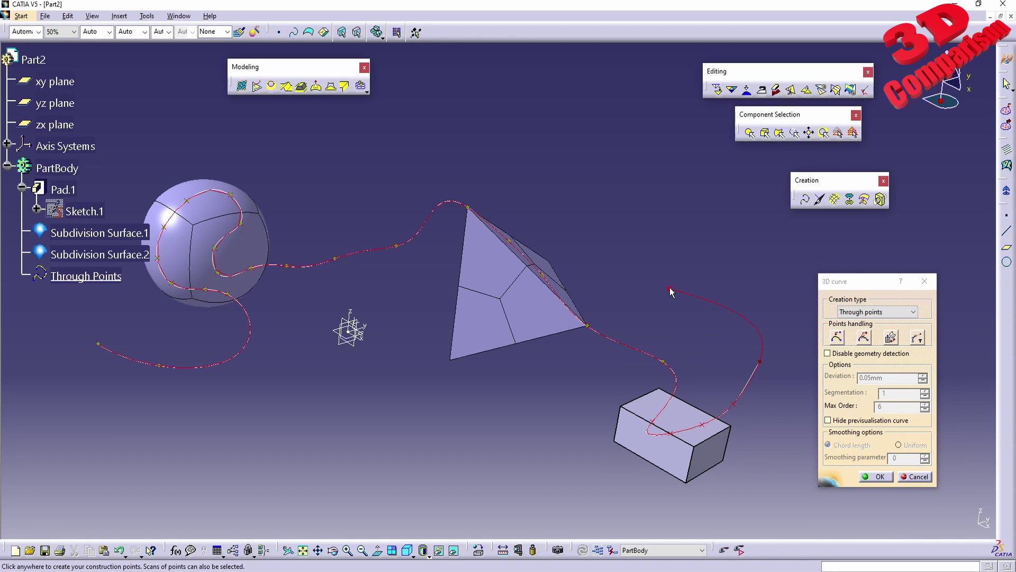
# Step: Free the curve's constrained point at the pyramid's apex and move the point at the block into free space in front of it
pyautogui.click(892, 337)
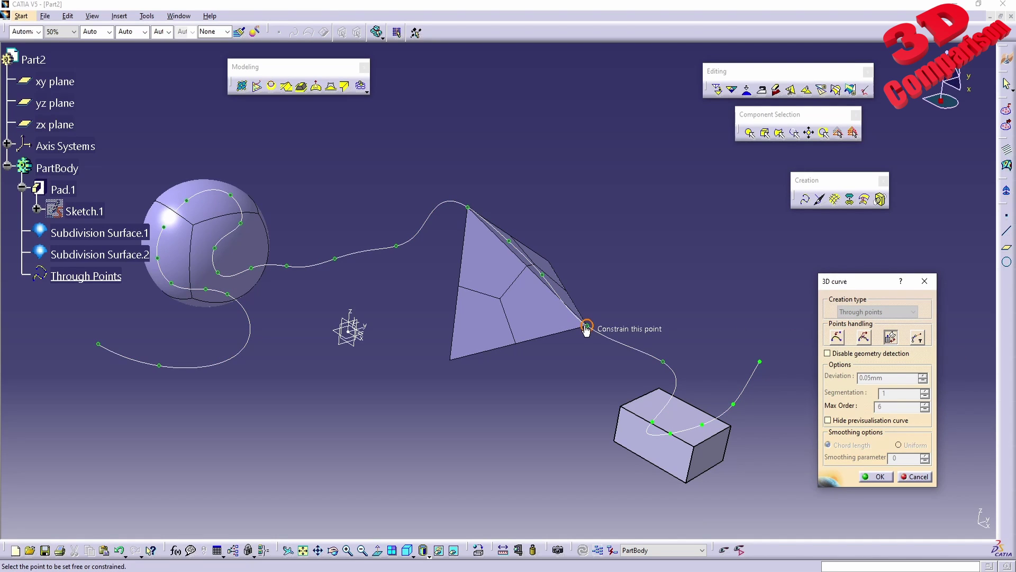
pyautogui.click(469, 210)
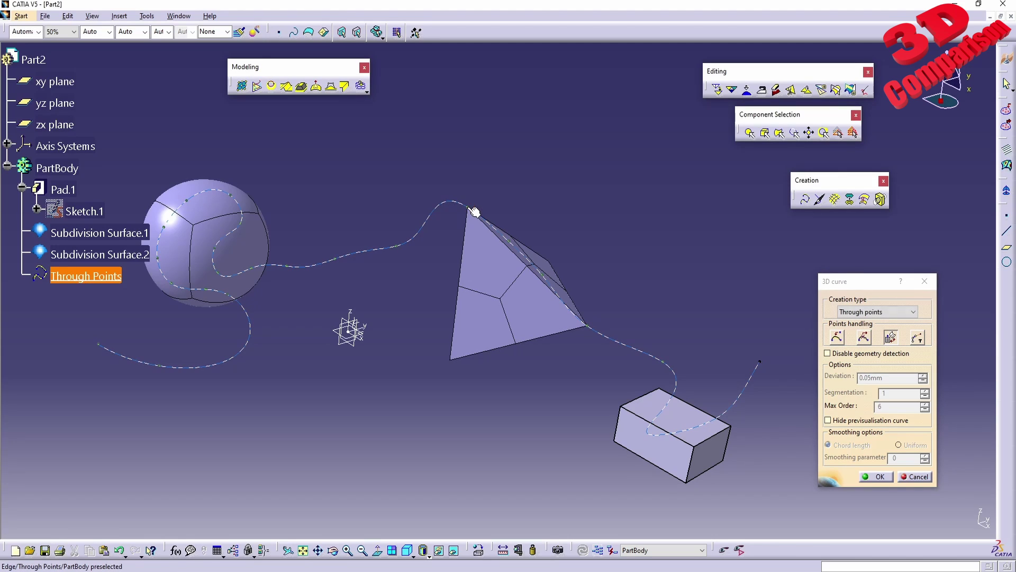
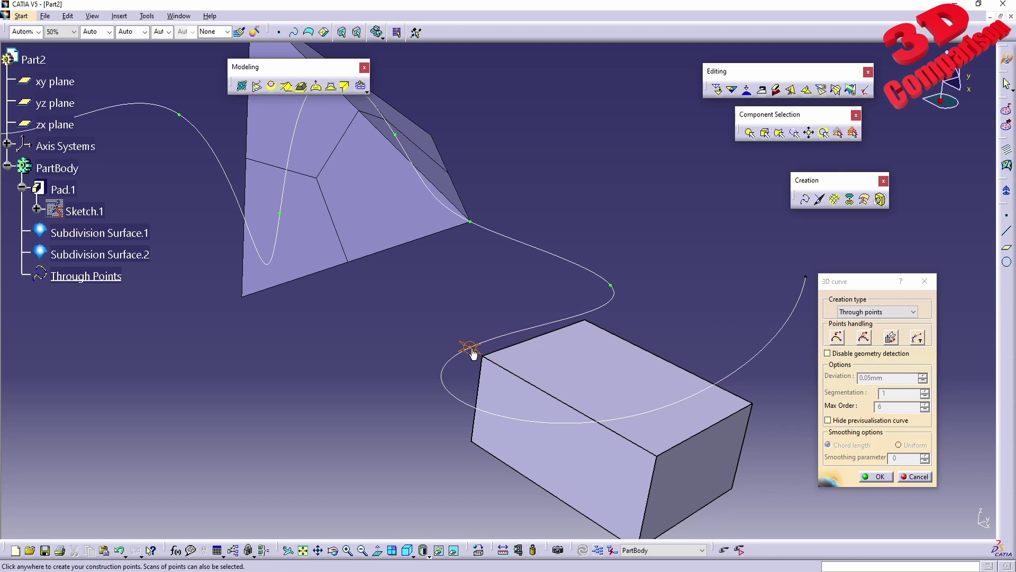
pyautogui.moveTo(465, 436); pyautogui.dragTo(497, 315, button='middle')
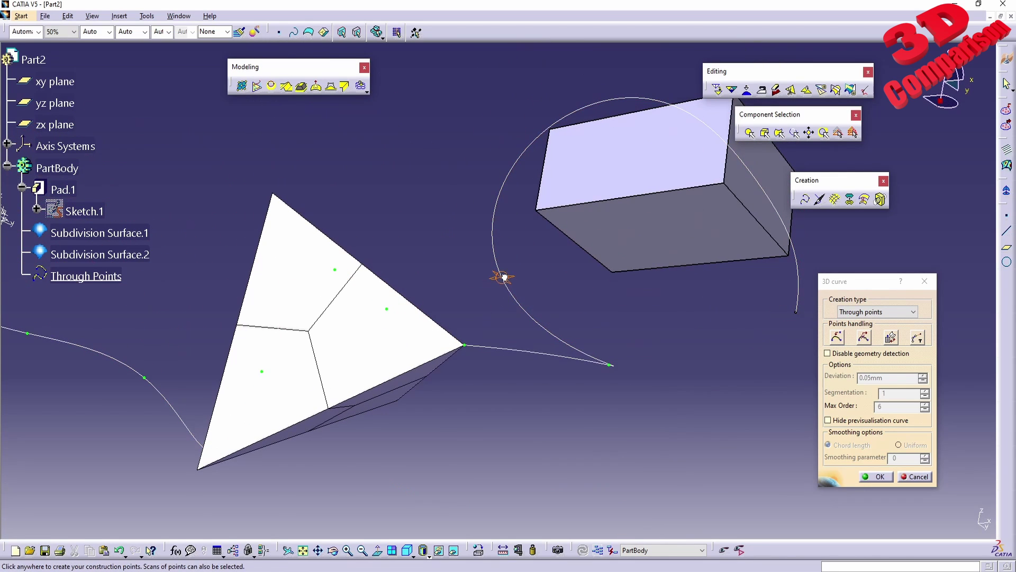
pyautogui.moveTo(514, 226); pyautogui.dragTo(510, 131)
pyautogui.moveTo(510, 131); pyautogui.dragTo(550, 420, button='middle')
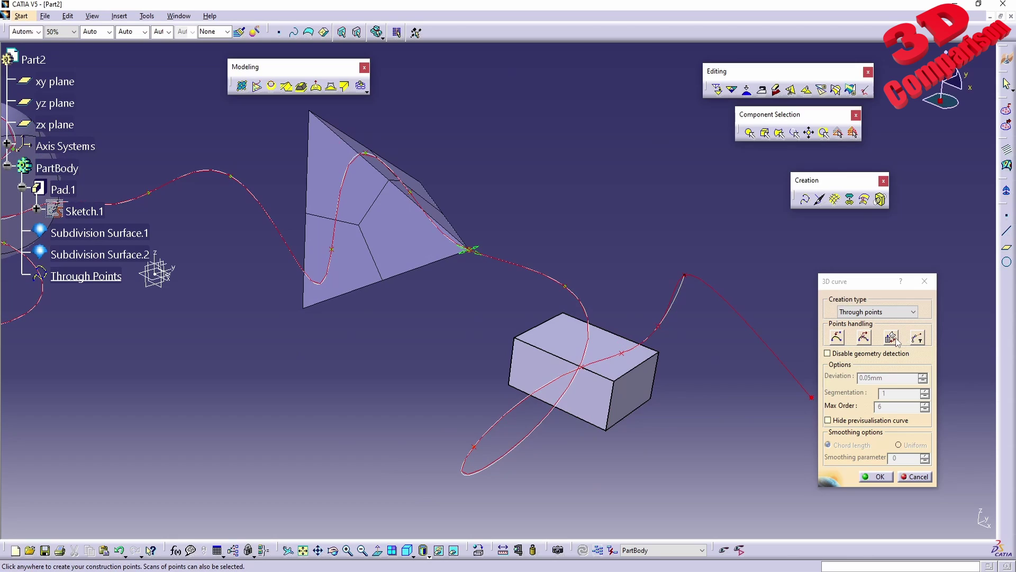
# Step: Constrain the free point in front of the block to its front face using minimum distance, and extend the curve to an end point there
pyautogui.click(896, 341)
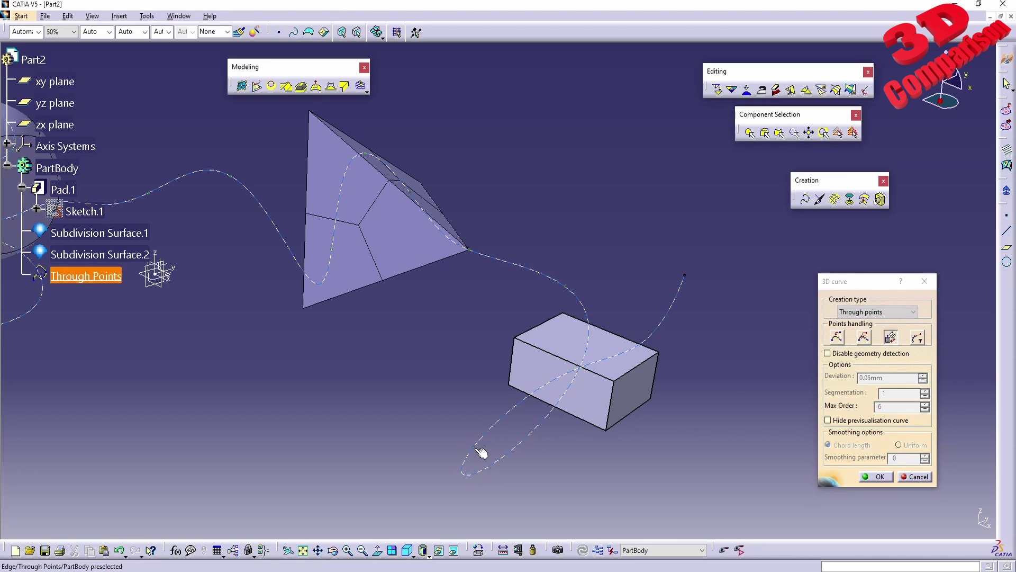
pyautogui.click(475, 448)
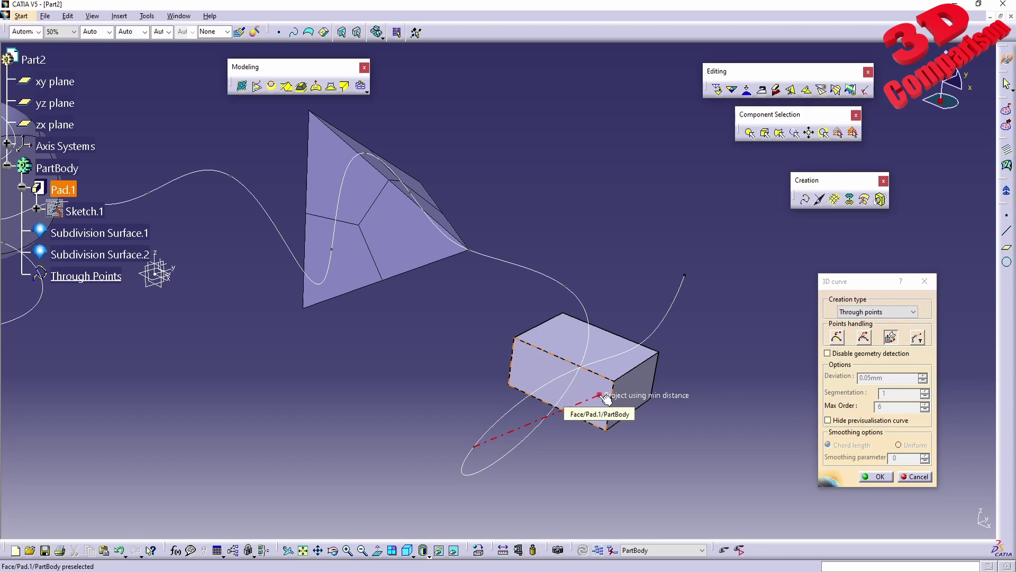
pyautogui.click(527, 376)
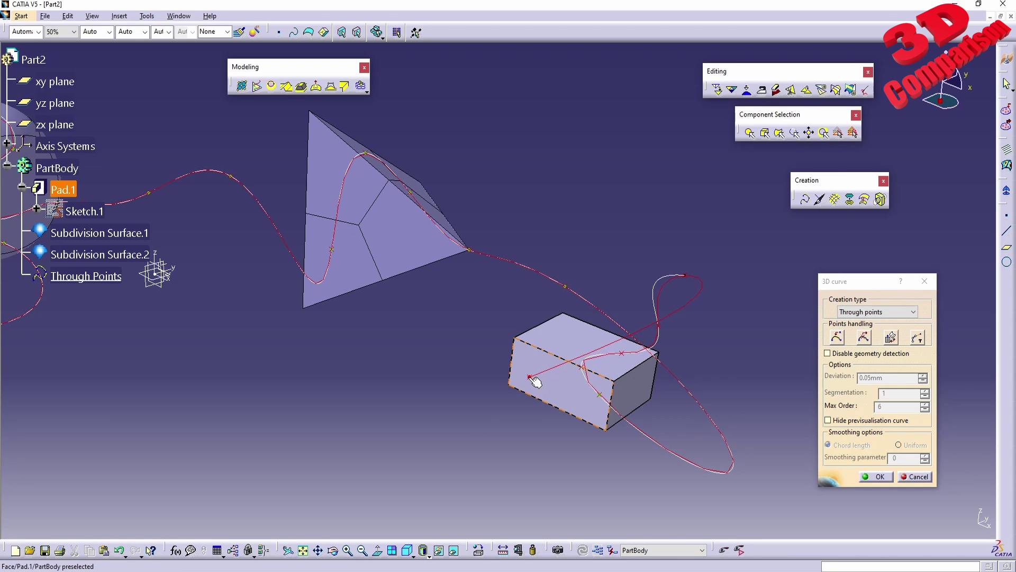
pyautogui.moveTo(571, 369); pyautogui.dragTo(521, 379, button='middle')
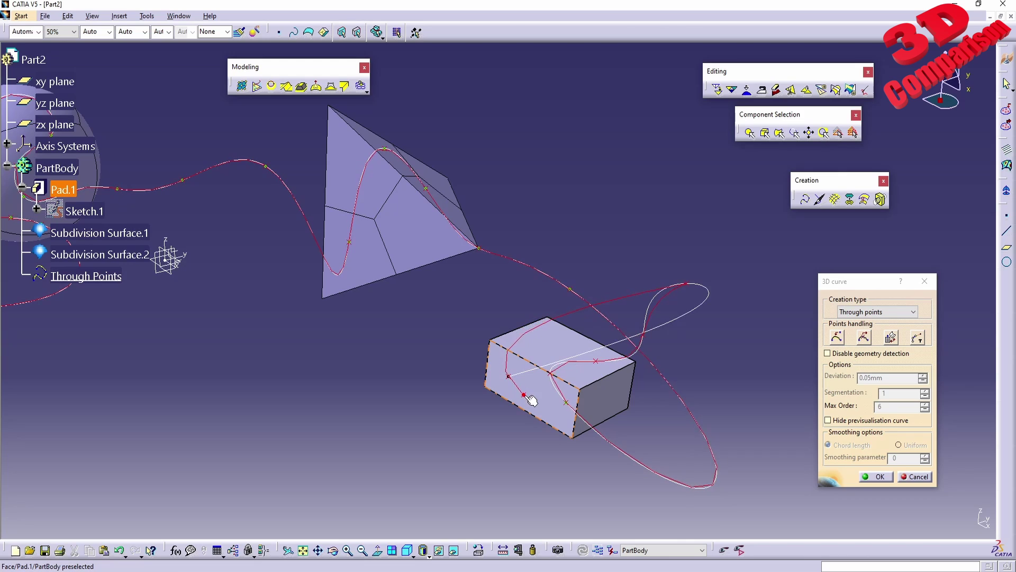
pyautogui.click(508, 376)
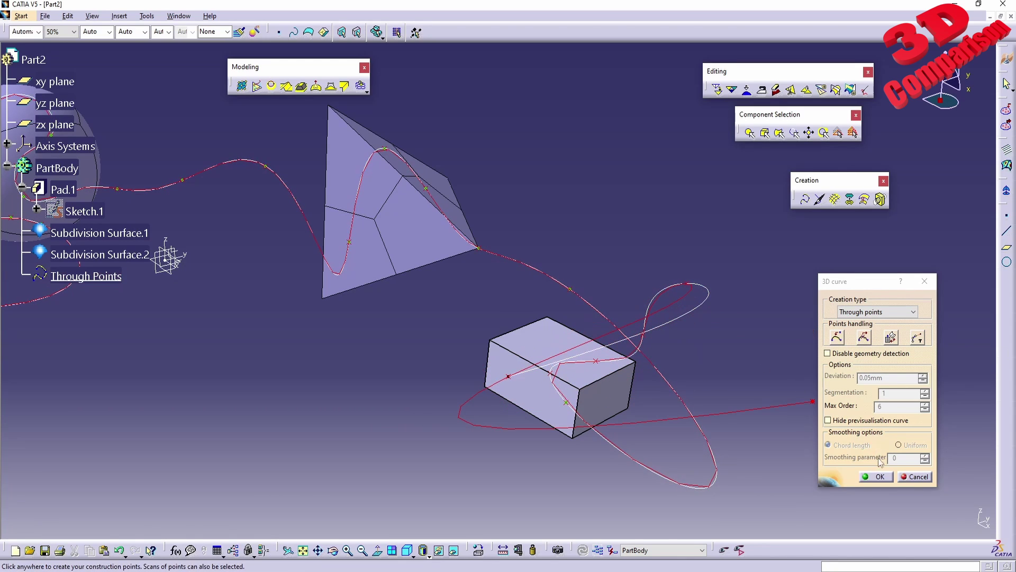
pyautogui.click(911, 476)
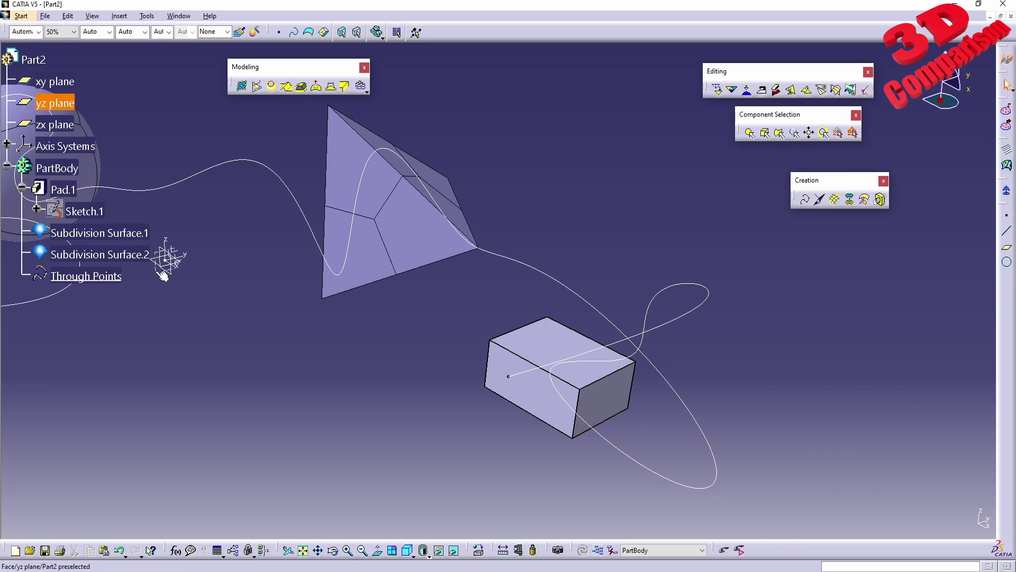
# Step: Edit the Through Points curve by moving its last six points to form wide loops around the block, and apply the change
pyautogui.doubleClick(664, 329)
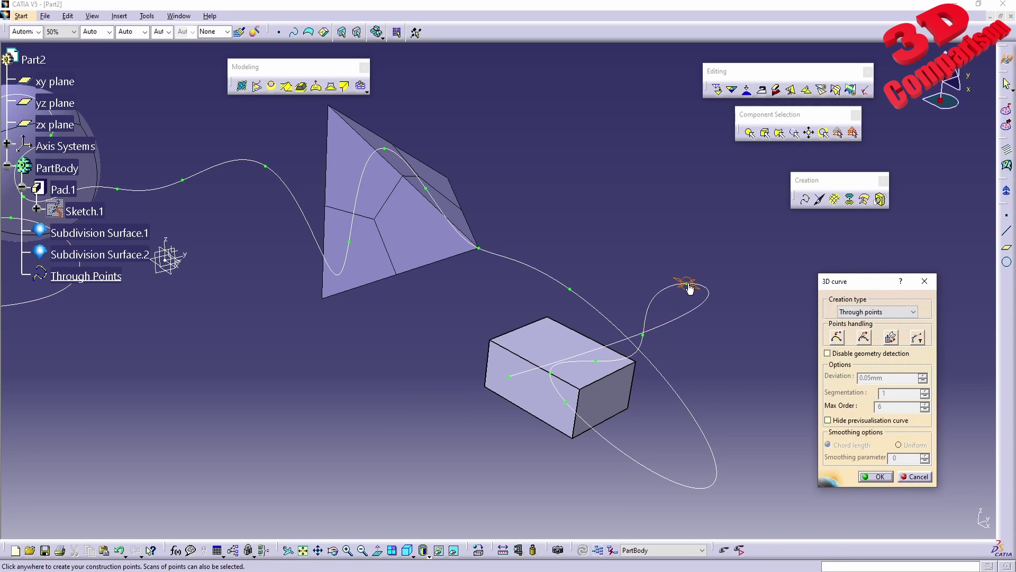
pyautogui.moveTo(689, 289); pyautogui.dragTo(468, 317)
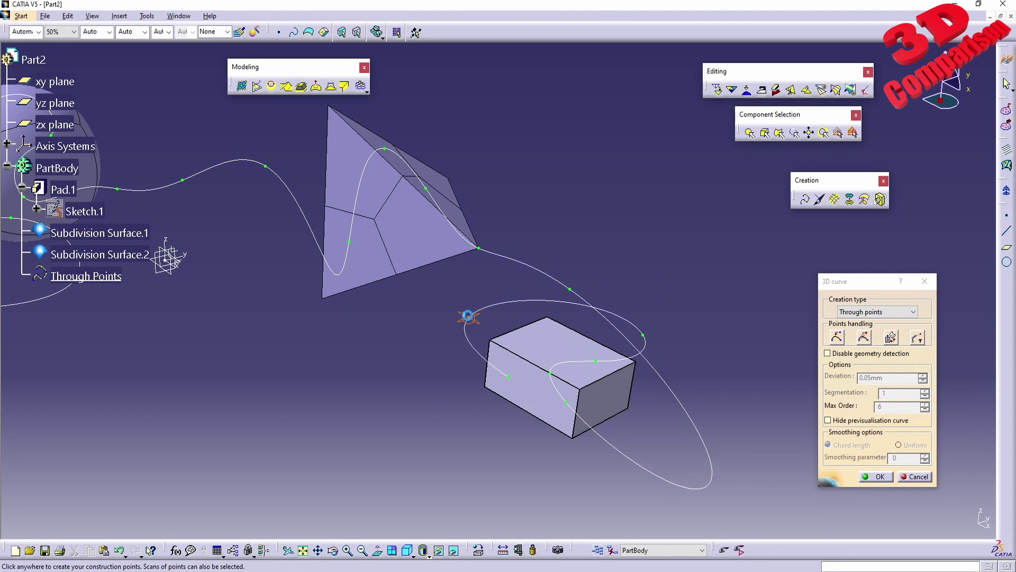
pyautogui.moveTo(641, 336); pyautogui.dragTo(693, 291)
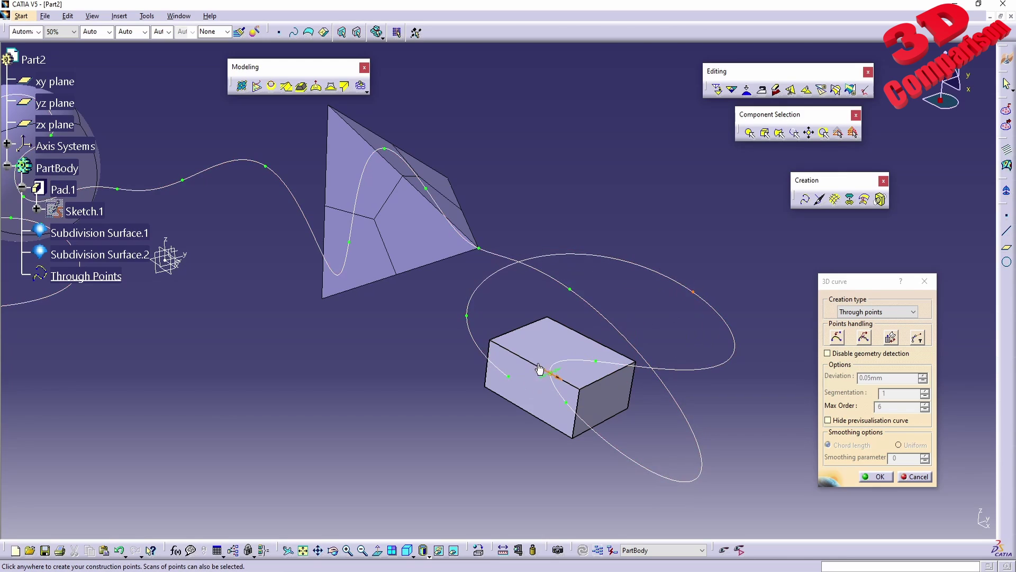
pyautogui.moveTo(508, 377); pyautogui.dragTo(413, 357)
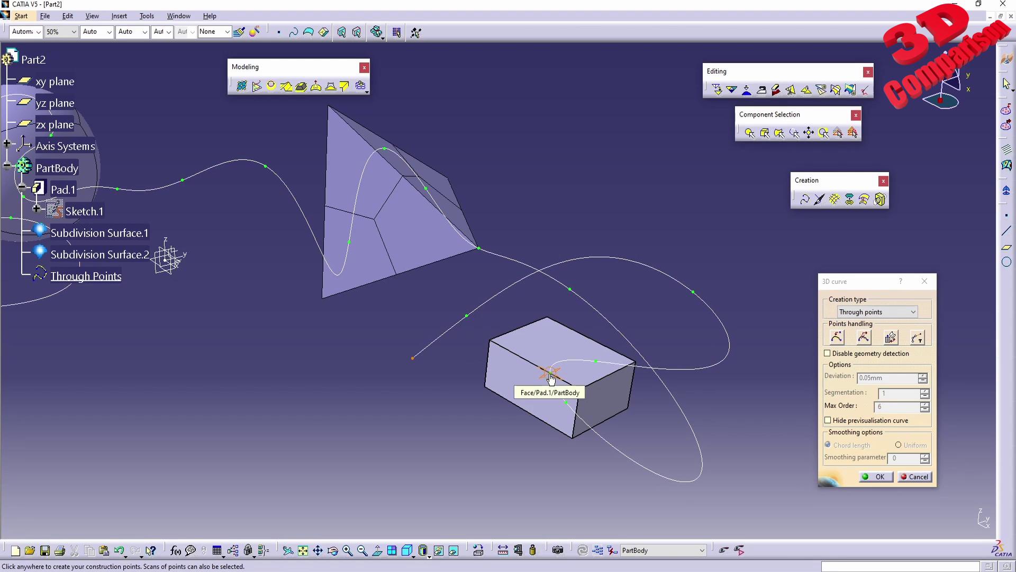
pyautogui.moveTo(551, 377); pyautogui.dragTo(478, 403)
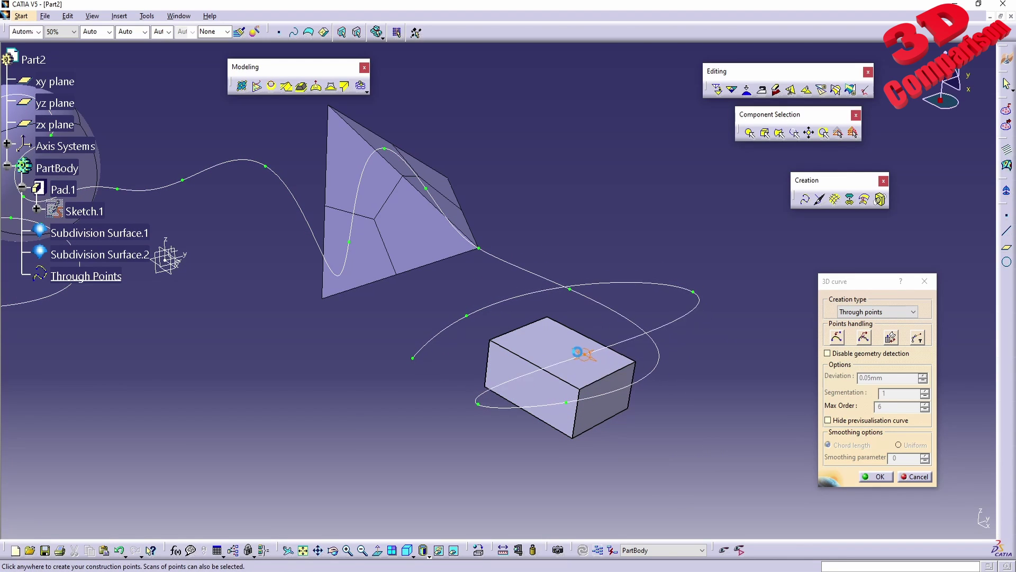
pyautogui.moveTo(576, 352); pyautogui.dragTo(541, 342)
pyautogui.moveTo(566, 403); pyautogui.dragTo(641, 437)
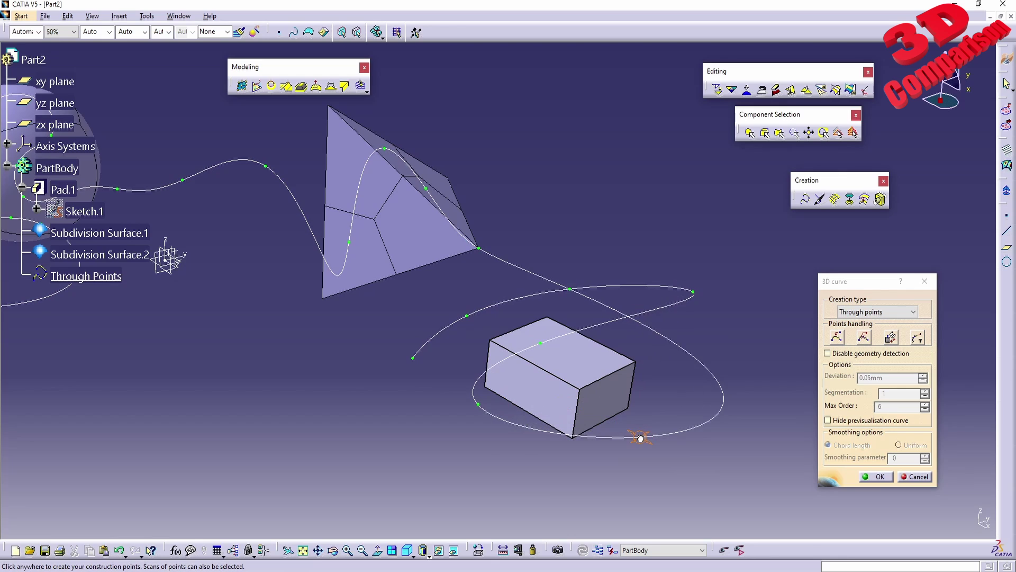
pyautogui.moveTo(640, 437); pyautogui.dragTo(472, 377, button='middle')
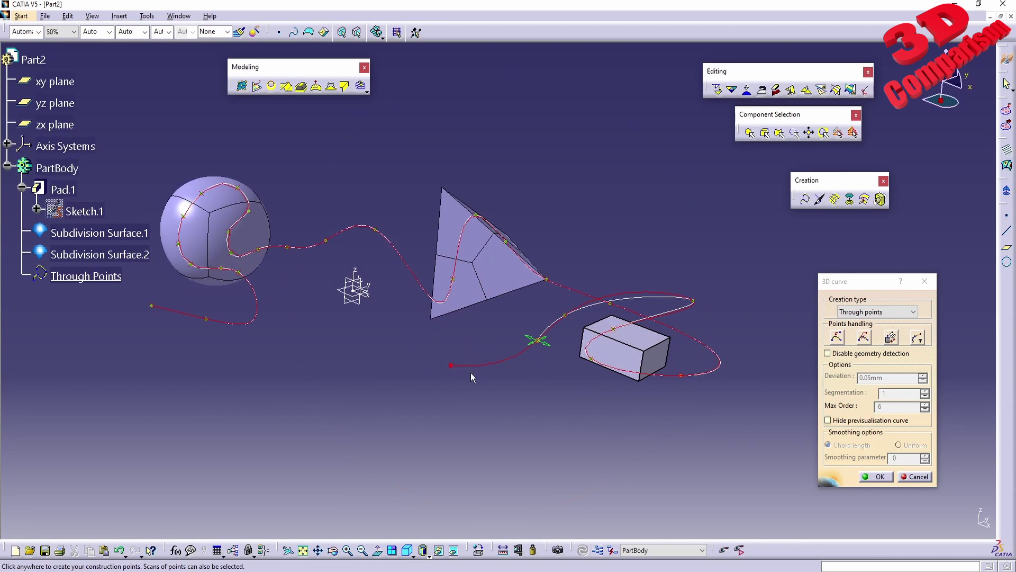
pyautogui.moveTo(450, 365); pyautogui.dragTo(811, 480)
pyautogui.click(875, 478)
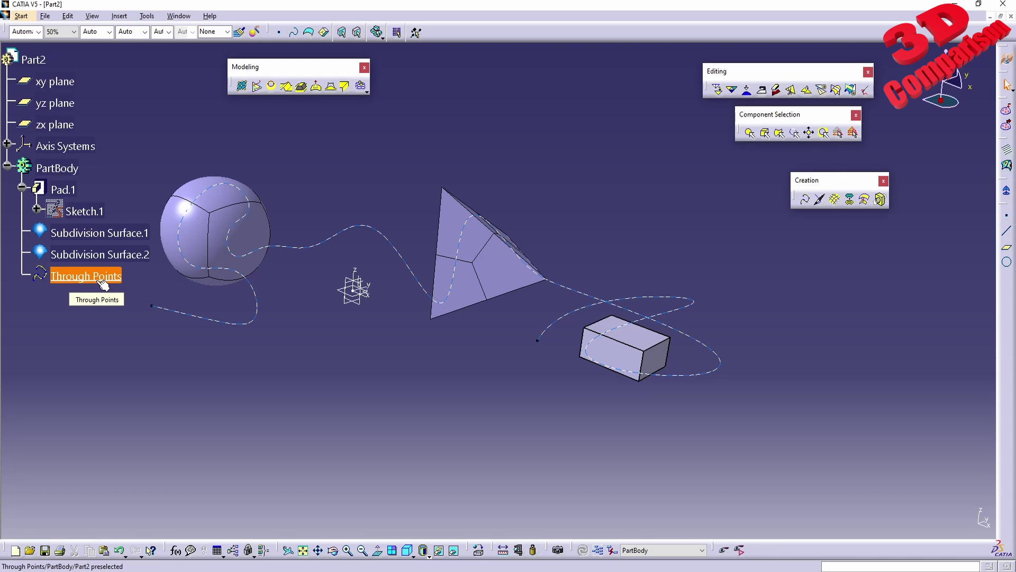
# Step: Hide the Through Points curve
pyautogui.moveTo(269, 327); pyautogui.dragTo(295, 363, button='middle')
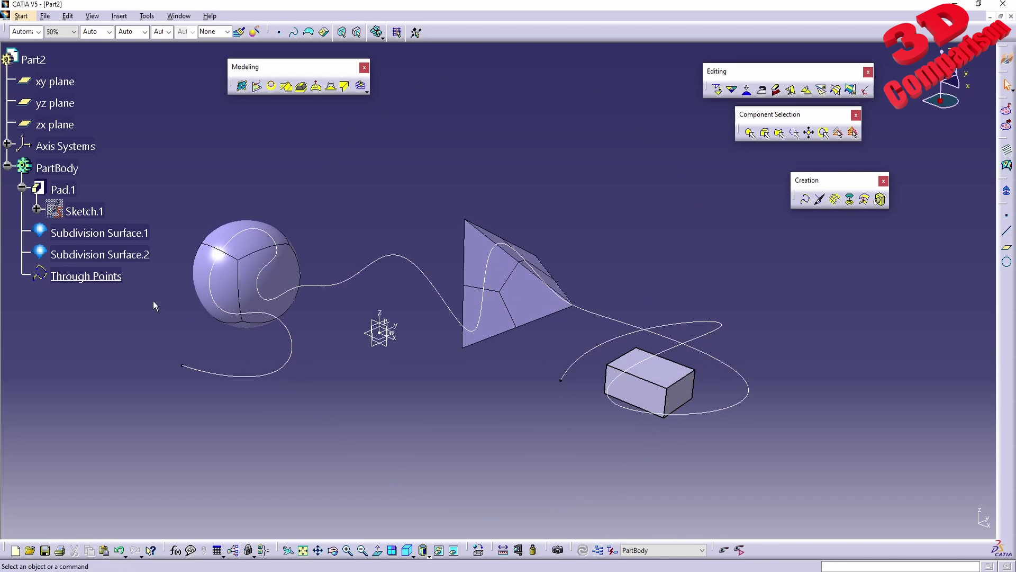
pyautogui.rightClick(101, 276)
pyautogui.click(132, 312)
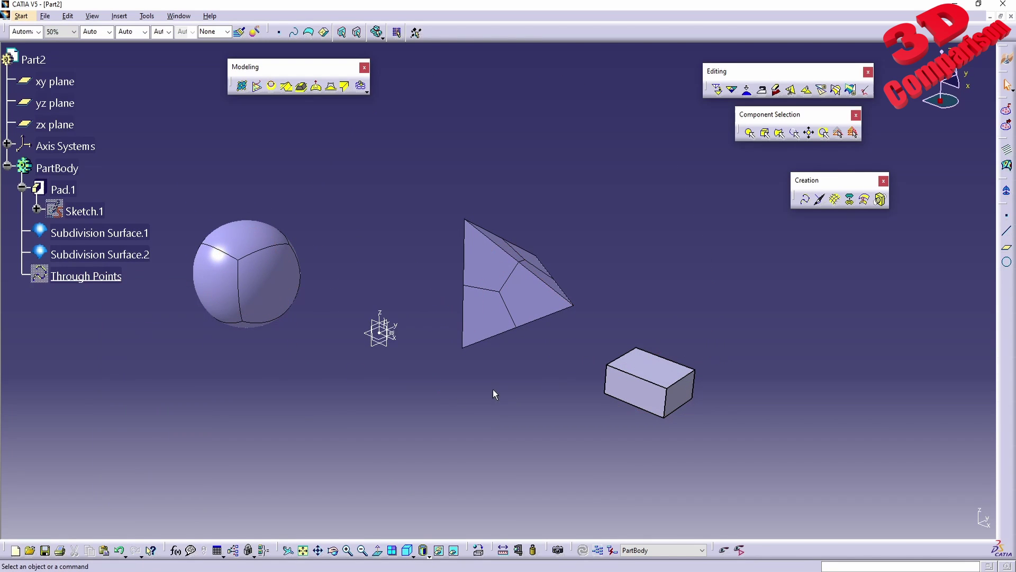
# Step: Start a new 3D curve, look over the Near points options and set its creation type to Control points
pyautogui.click(805, 199)
pyautogui.click(888, 312)
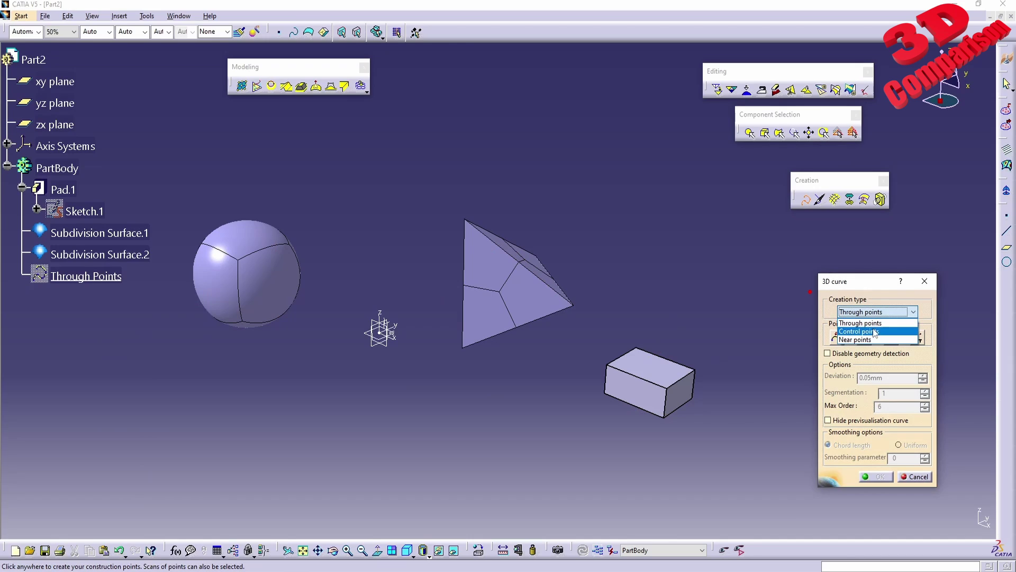
pyautogui.click(869, 332)
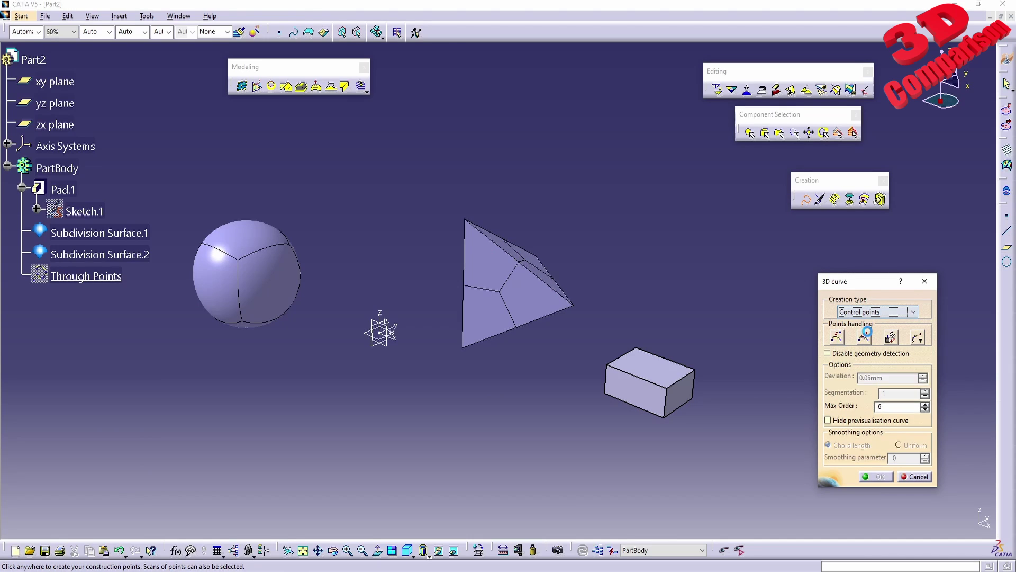
pyautogui.click(877, 313)
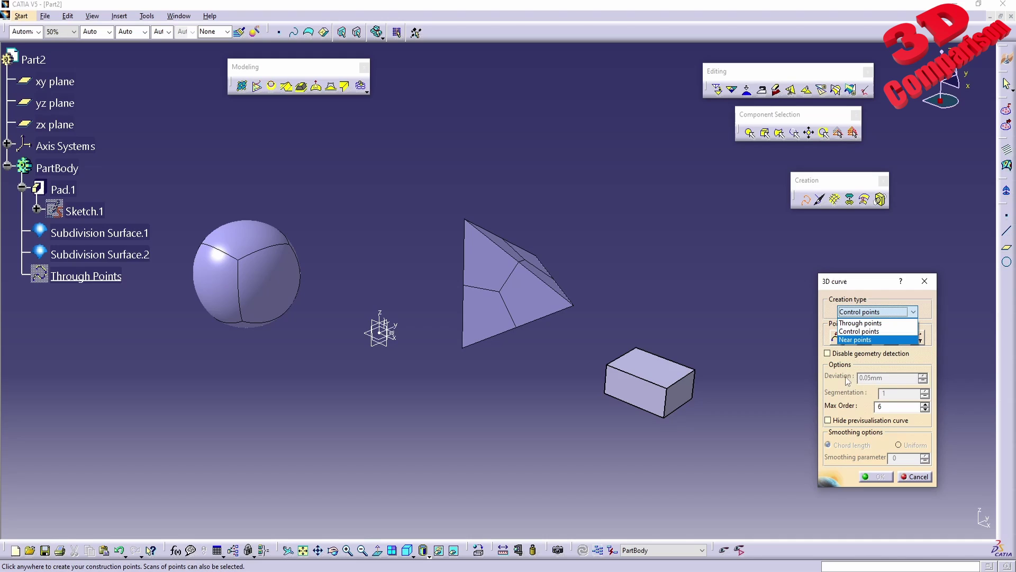
pyautogui.click(866, 340)
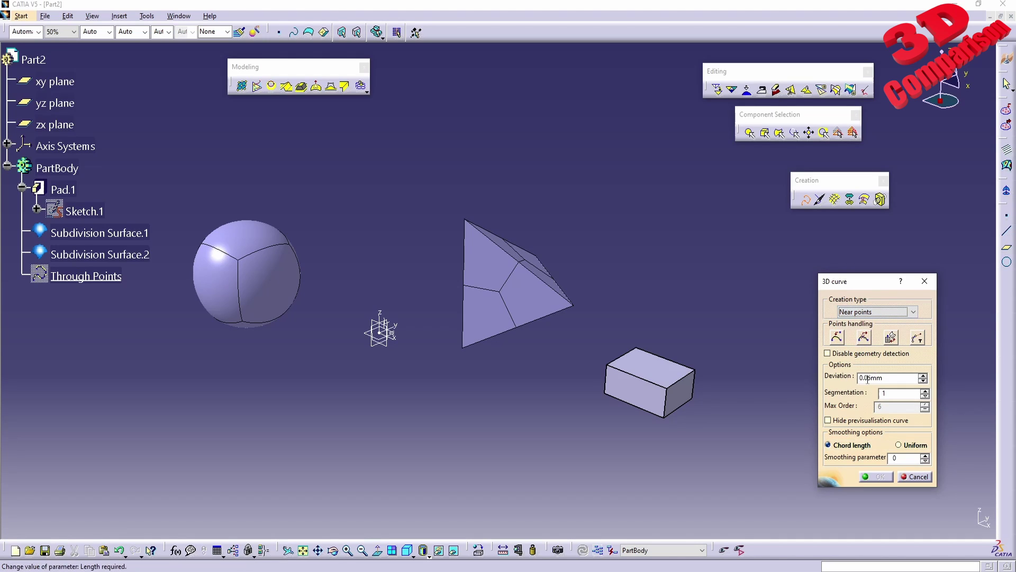
pyautogui.click(899, 311)
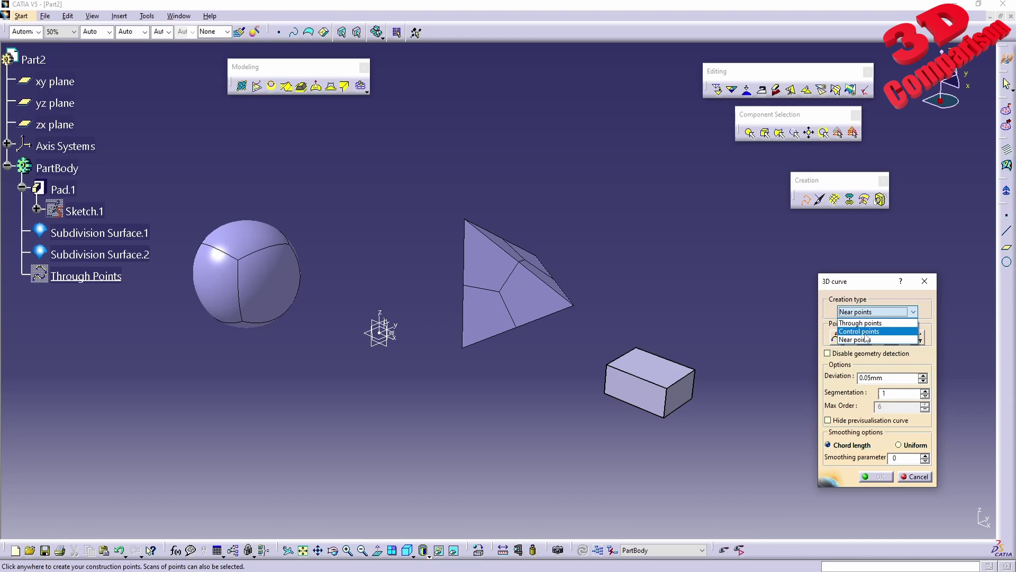
pyautogui.click(868, 332)
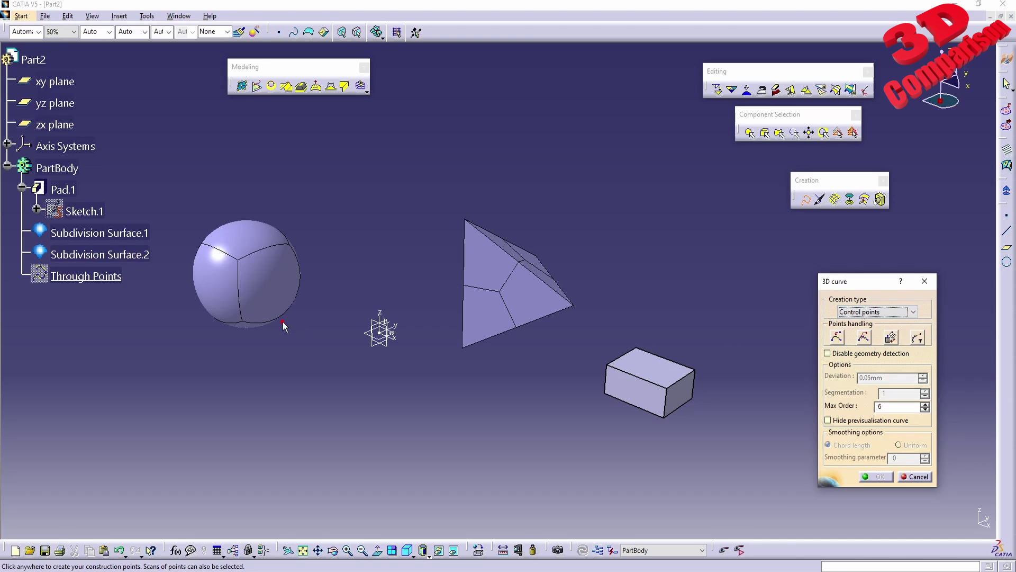
pyautogui.click(855, 316)
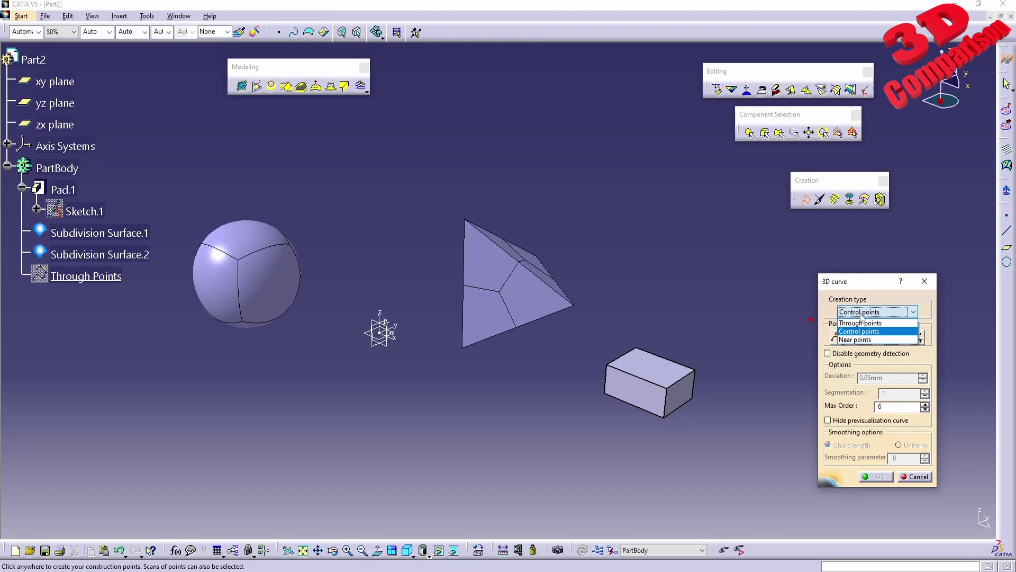
pyautogui.click(859, 283)
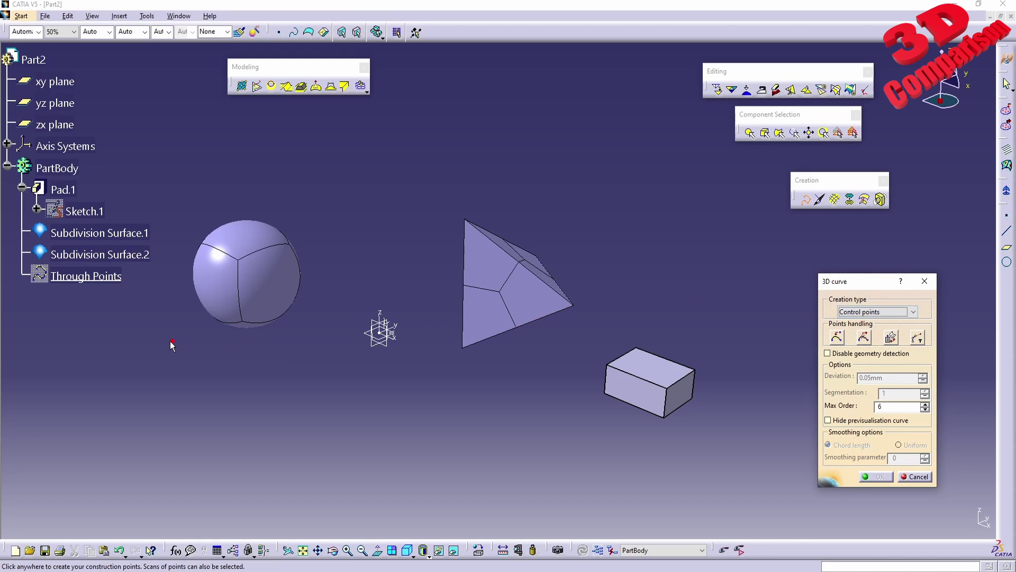
# Step: Place the first control points in free space below the sphere, then upward across the sphere's faces
pyautogui.click(105, 372)
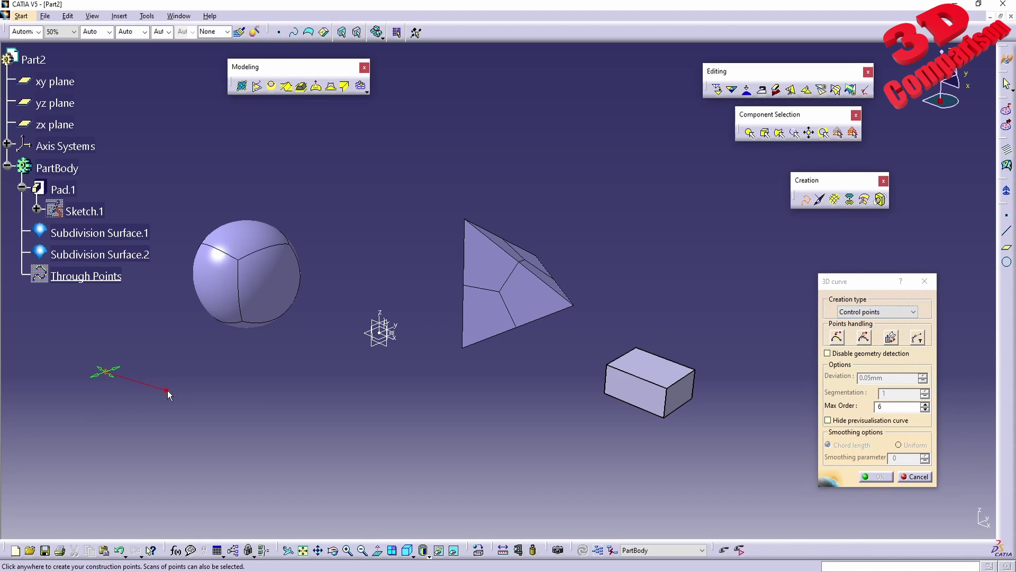
pyautogui.click(260, 391)
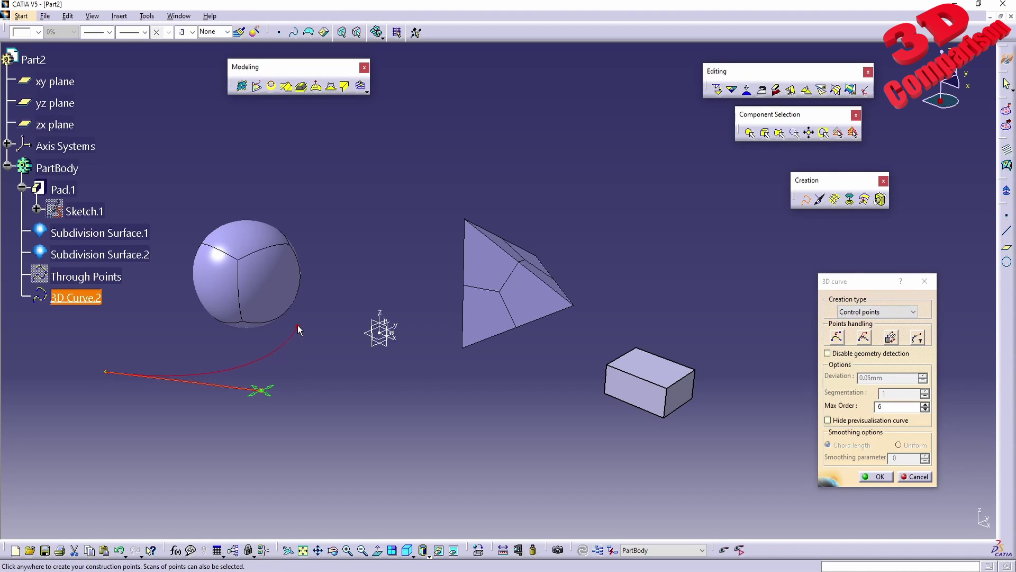
pyautogui.click(313, 338)
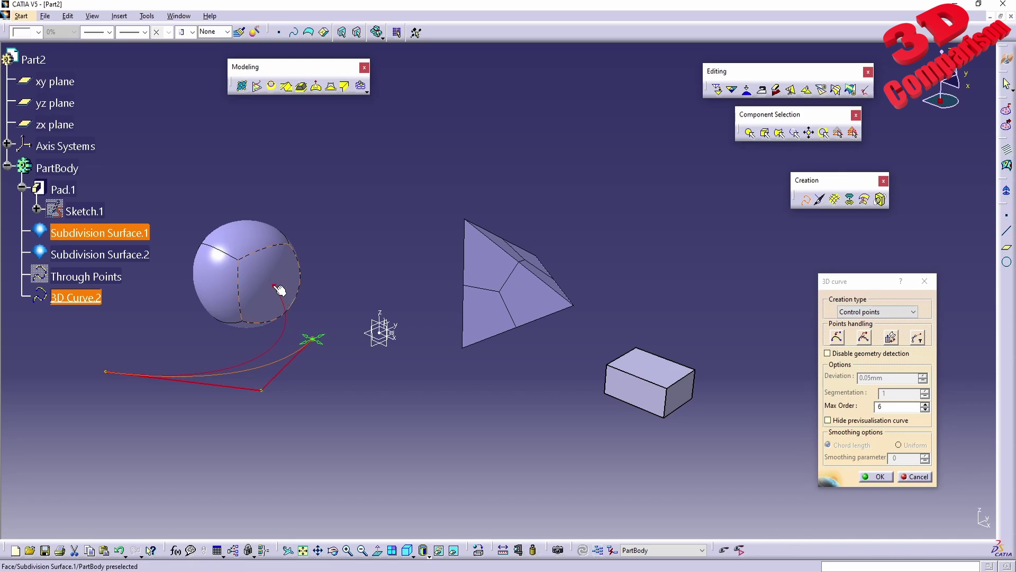
pyautogui.click(263, 261)
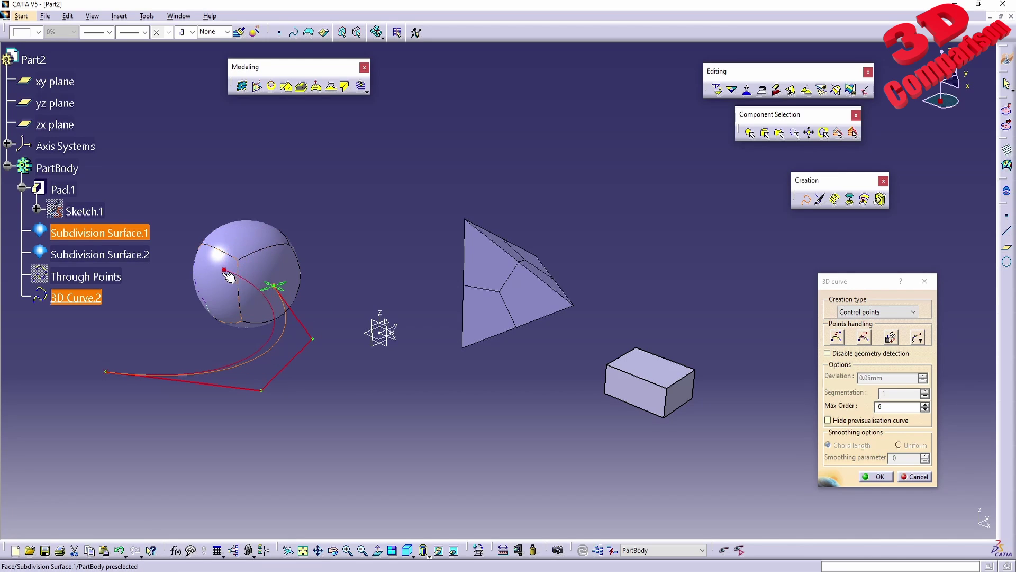
pyautogui.click(247, 241)
# Step: Continue the control points from above the sphere over the gap and across the pyramid's front faces to its far side
pyautogui.click(287, 206)
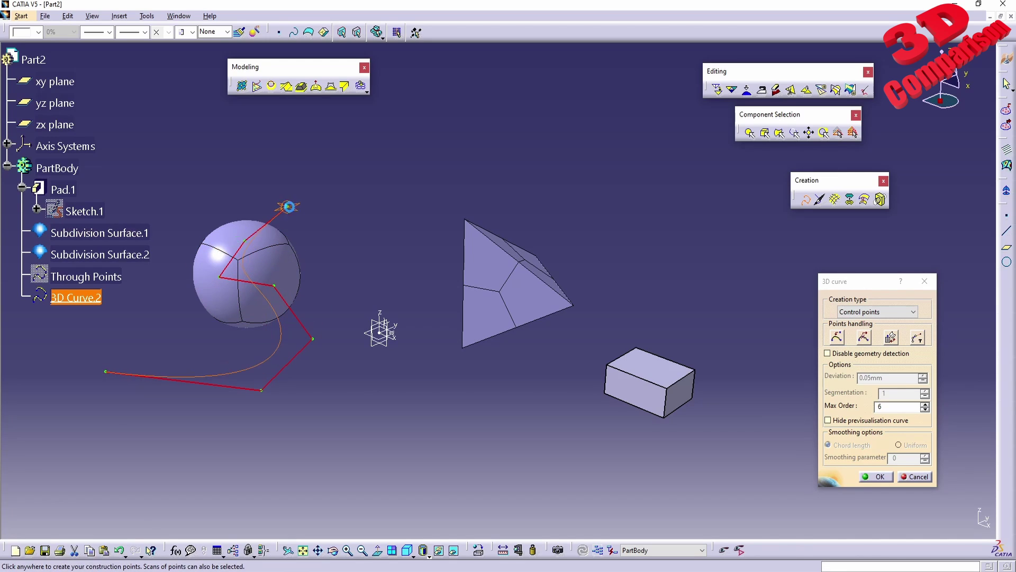
pyautogui.click(418, 222)
pyautogui.click(470, 258)
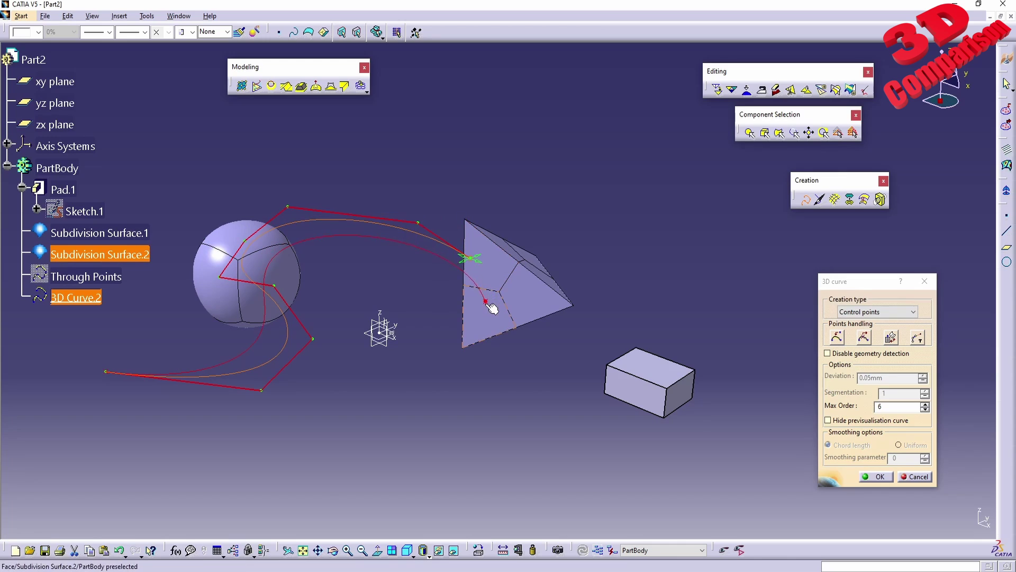
pyautogui.click(530, 306)
pyautogui.click(570, 271)
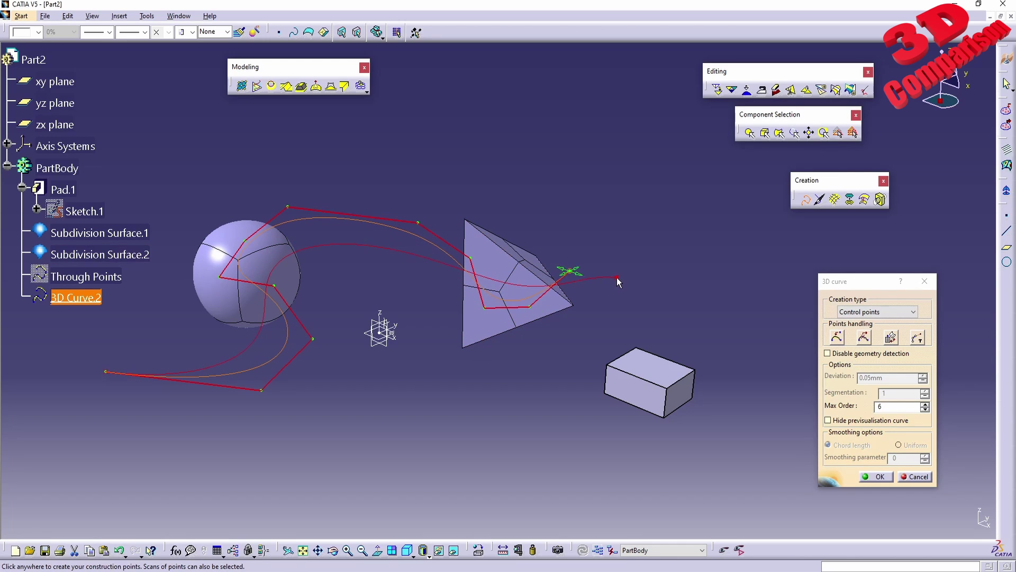
# Step: Extend the control points around the block's far side and across its faces, end in free space before it, and create the curve
pyautogui.click(617, 277)
pyautogui.click(667, 303)
pyautogui.click(723, 337)
pyautogui.click(728, 377)
pyautogui.click(684, 395)
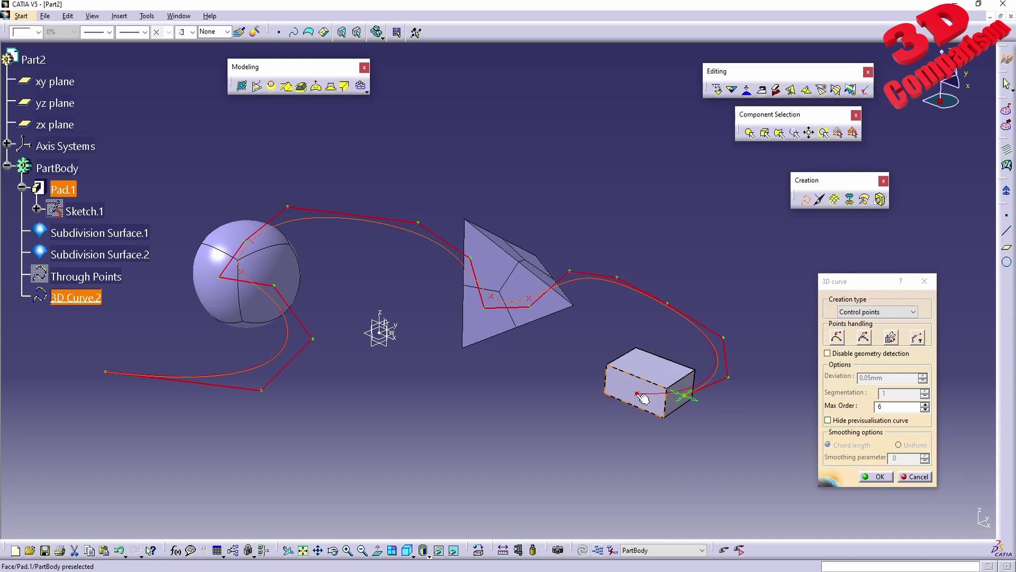
pyautogui.click(637, 393)
pyautogui.click(634, 366)
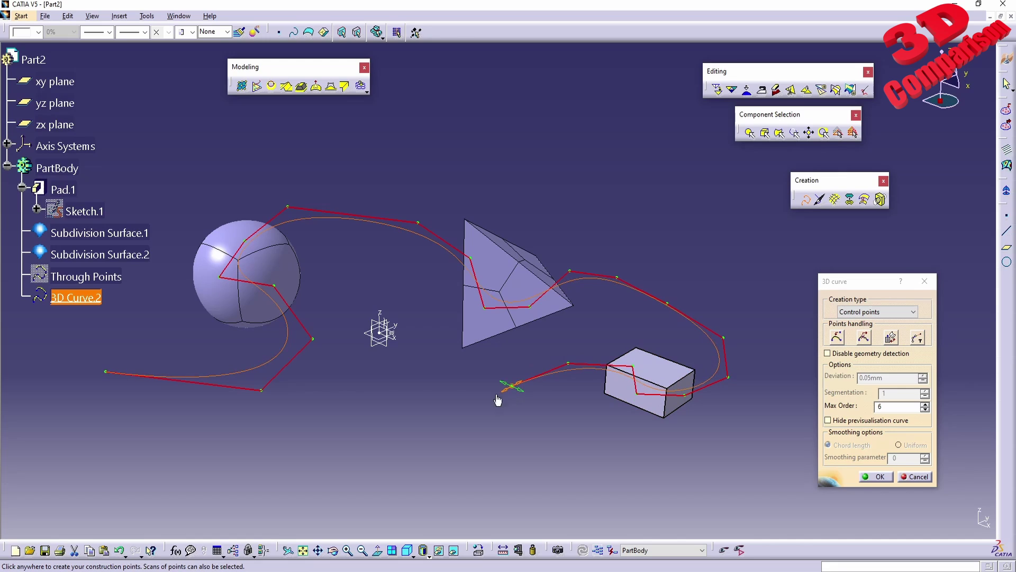
pyautogui.click(511, 385)
pyautogui.click(875, 476)
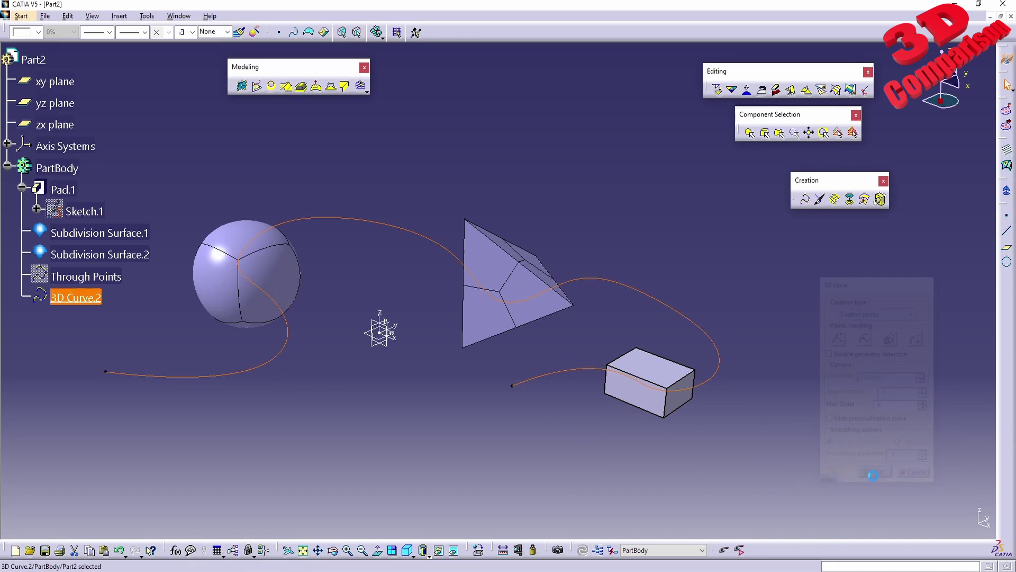
# Step: Rename the new 3D curve as Control Points
pyautogui.rightClick(76, 296)
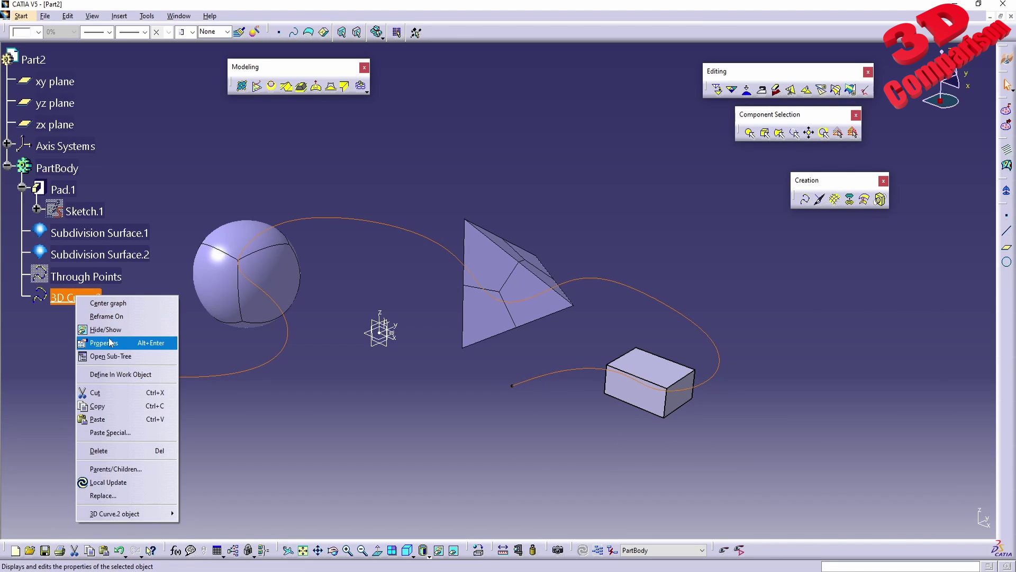
pyautogui.click(110, 343)
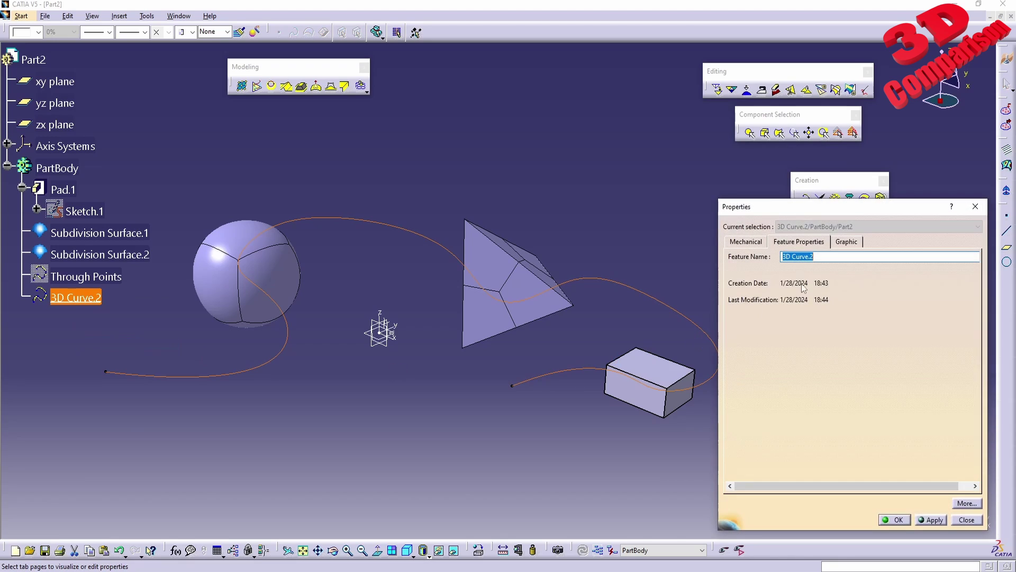
pyautogui.write('Control Points')
pyautogui.press('Return')
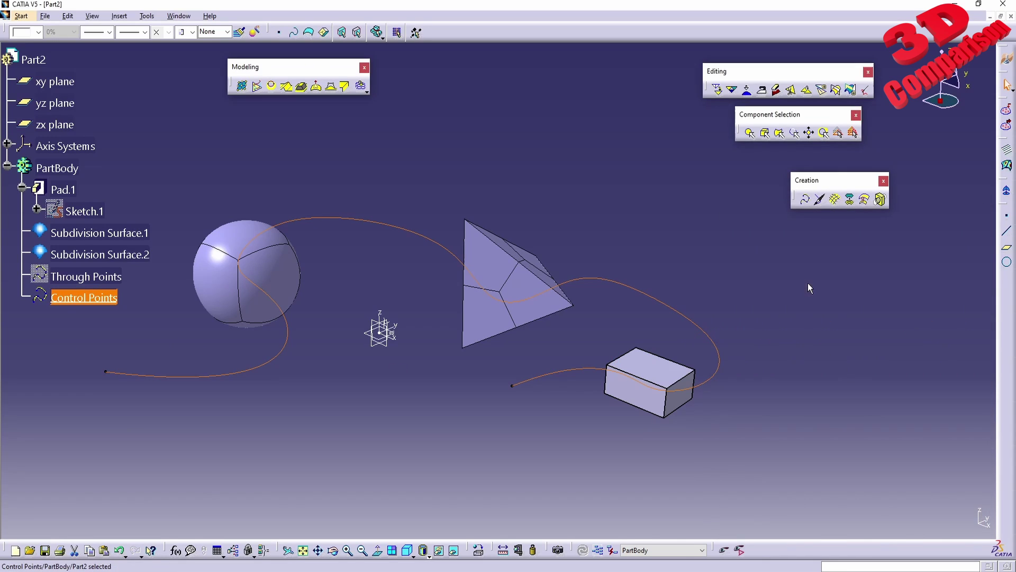
# Step: Edit the Control Points curve by moving its second and third control points downward, away from the sphere
pyautogui.doubleClick(121, 291)
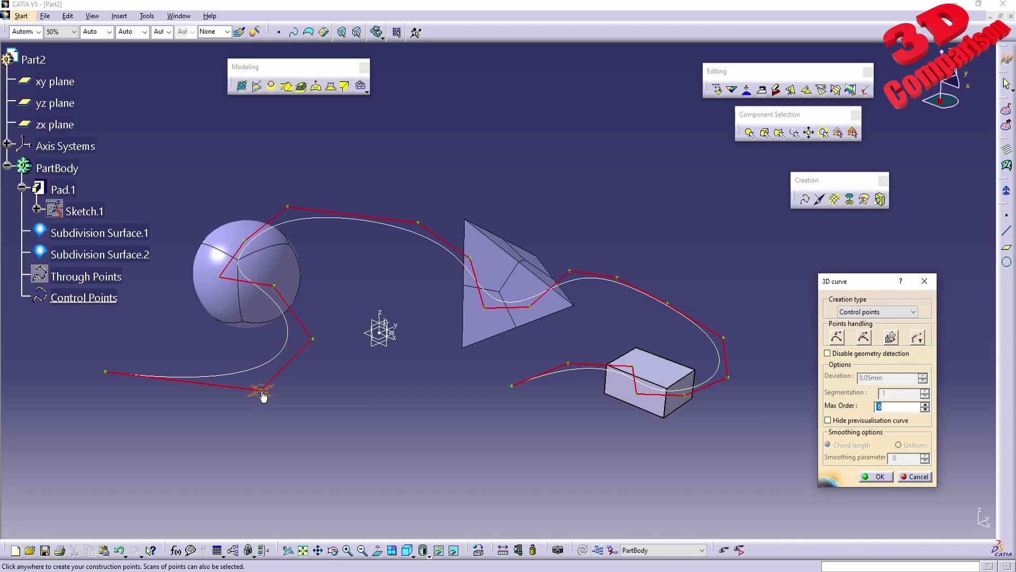
pyautogui.click(106, 373)
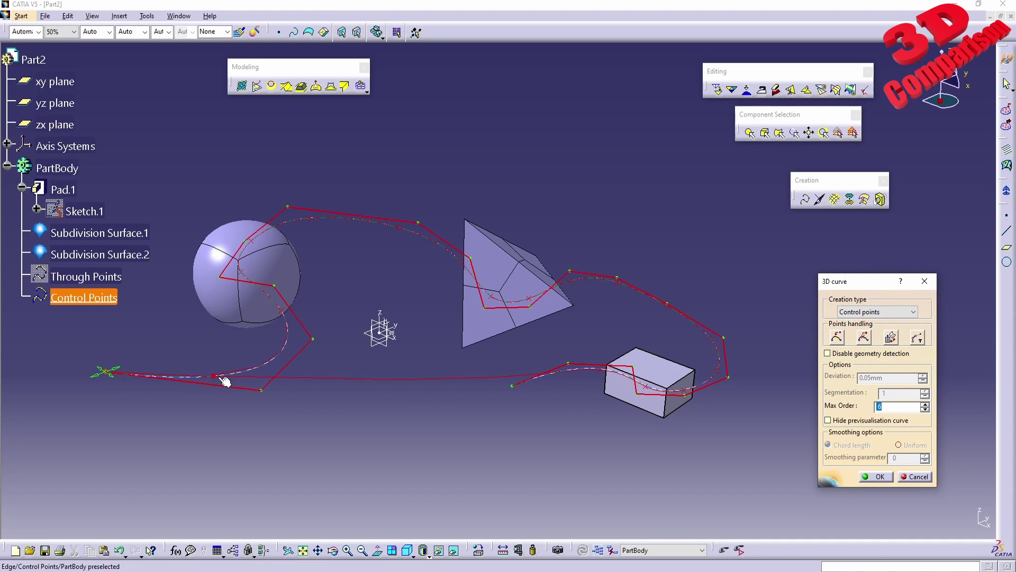
pyautogui.click(275, 286)
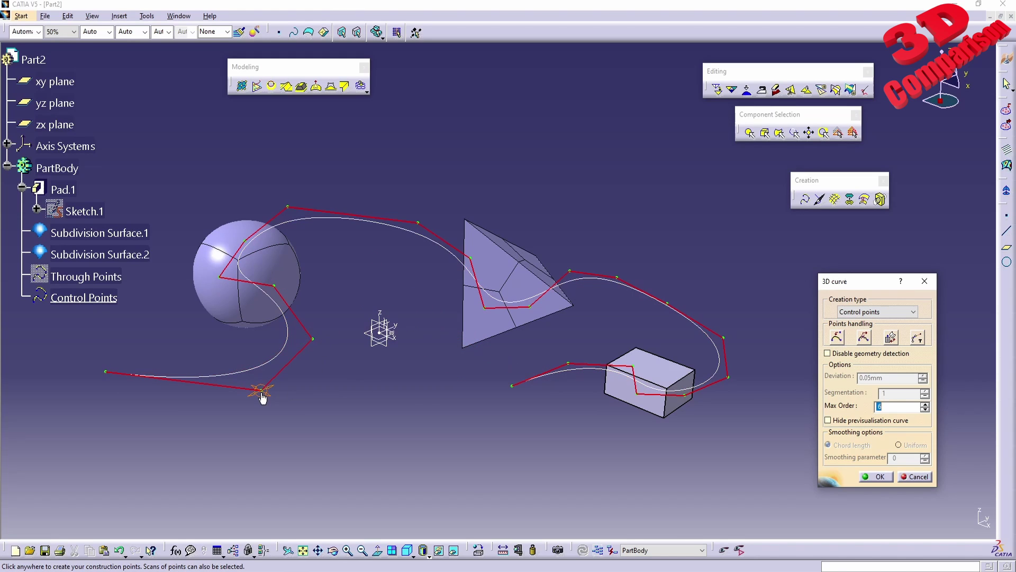
pyautogui.moveTo(262, 392); pyautogui.dragTo(257, 430)
pyautogui.click(313, 339)
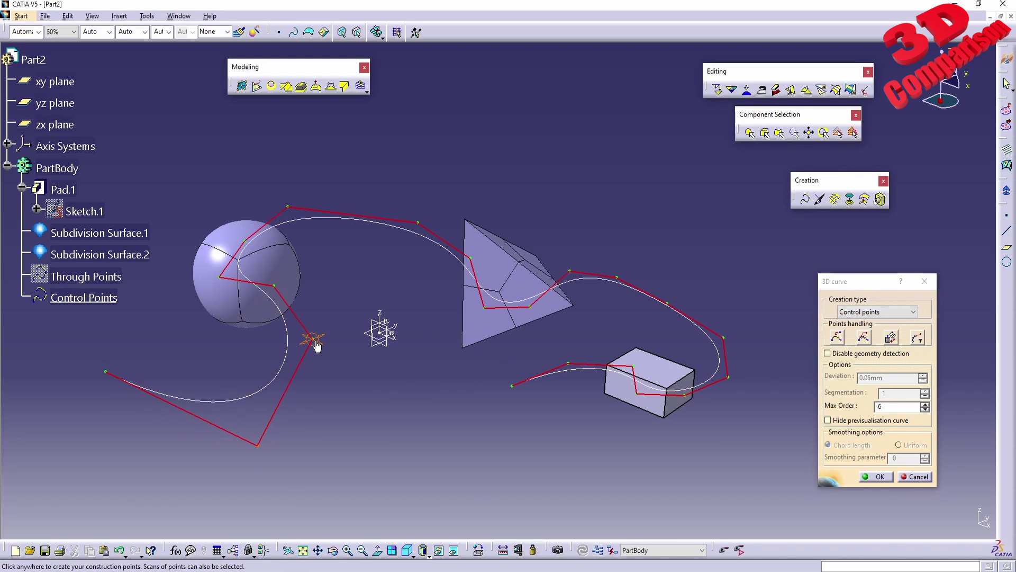
pyautogui.moveTo(328, 342); pyautogui.dragTo(320, 361)
# Step: Set the third control point's Z position to 50 mm with the Tuner, and inspect the curve from another angle
pyautogui.rightClick(321, 362)
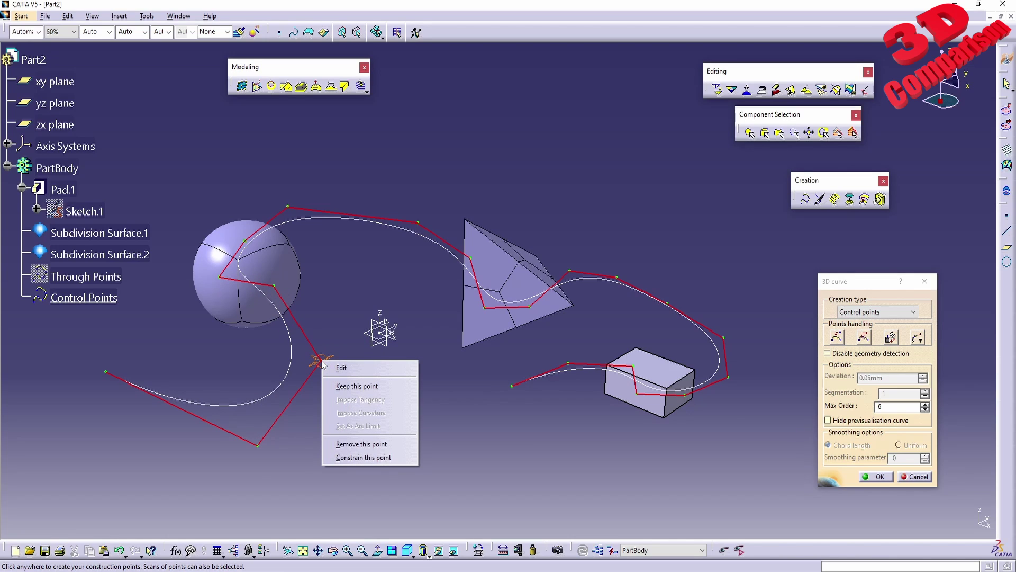
pyautogui.click(362, 369)
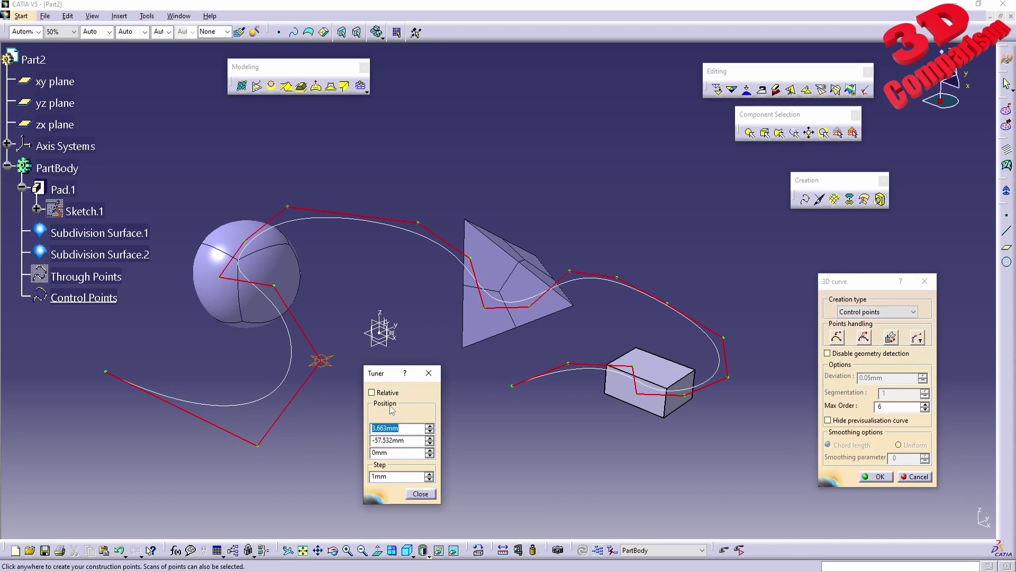
pyautogui.doubleClick(402, 454)
pyautogui.write('50')
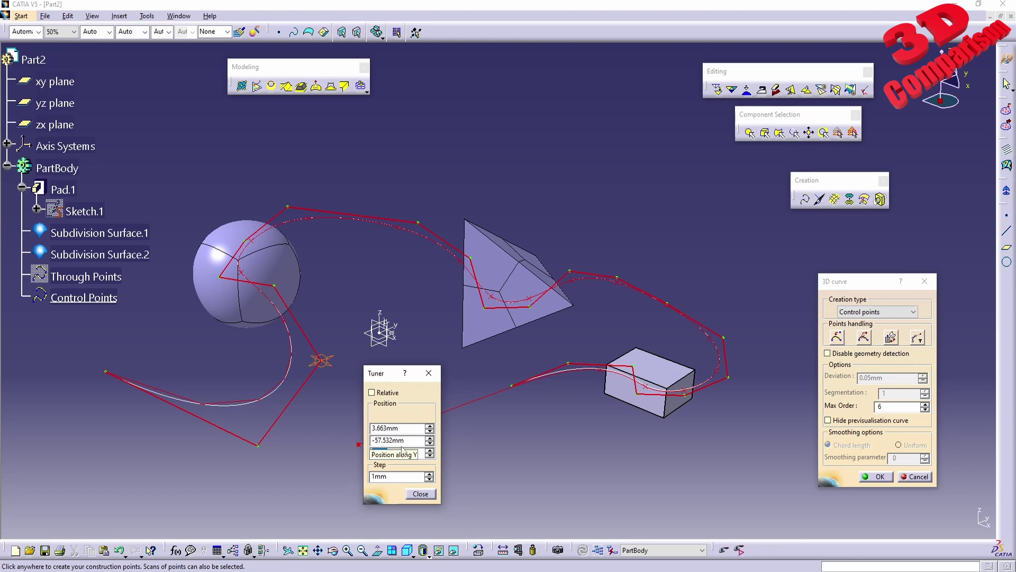
pyautogui.press('Return')
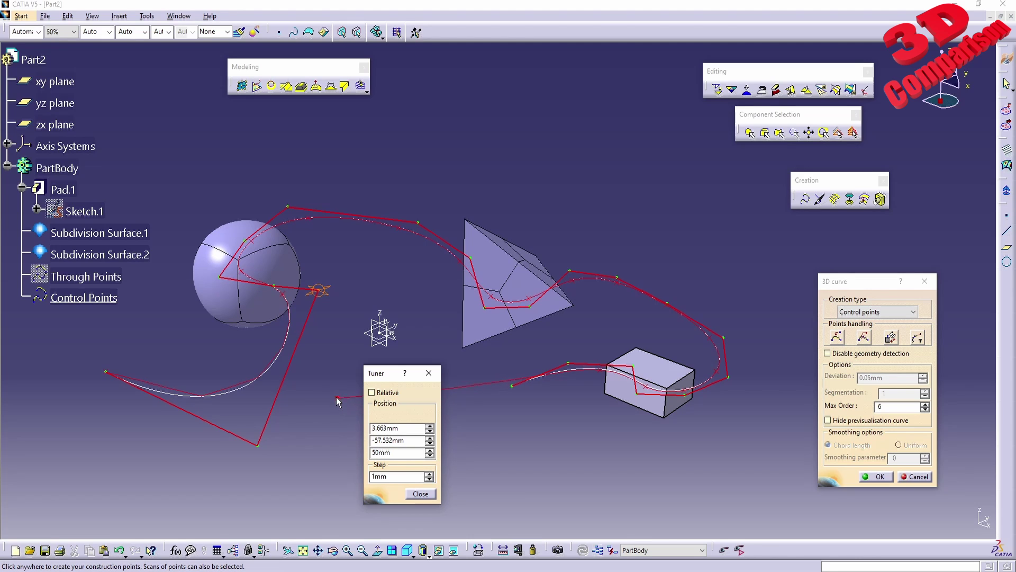
pyautogui.moveTo(318, 290); pyautogui.dragTo(358, 353, button='middle')
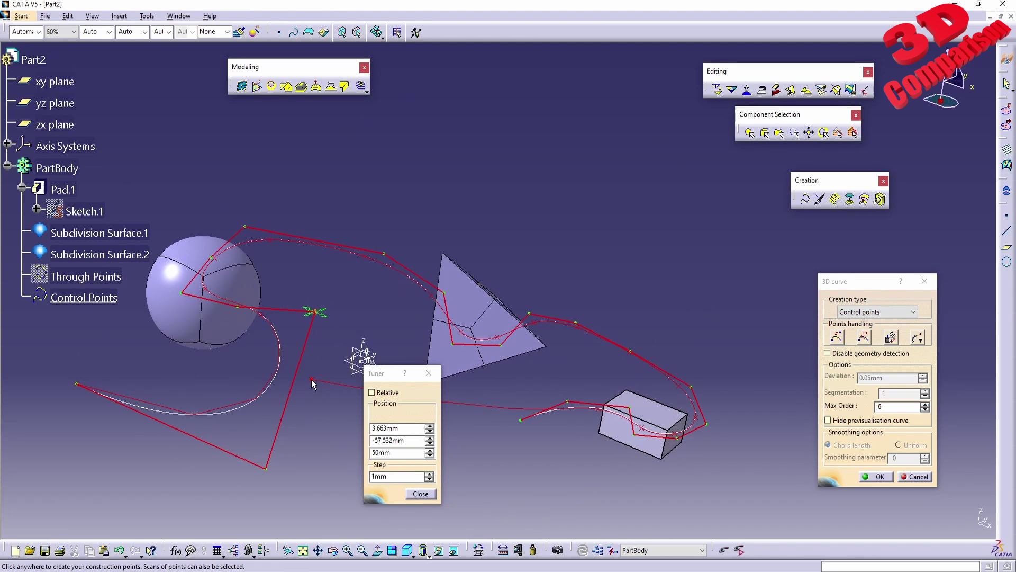
pyautogui.click(430, 474)
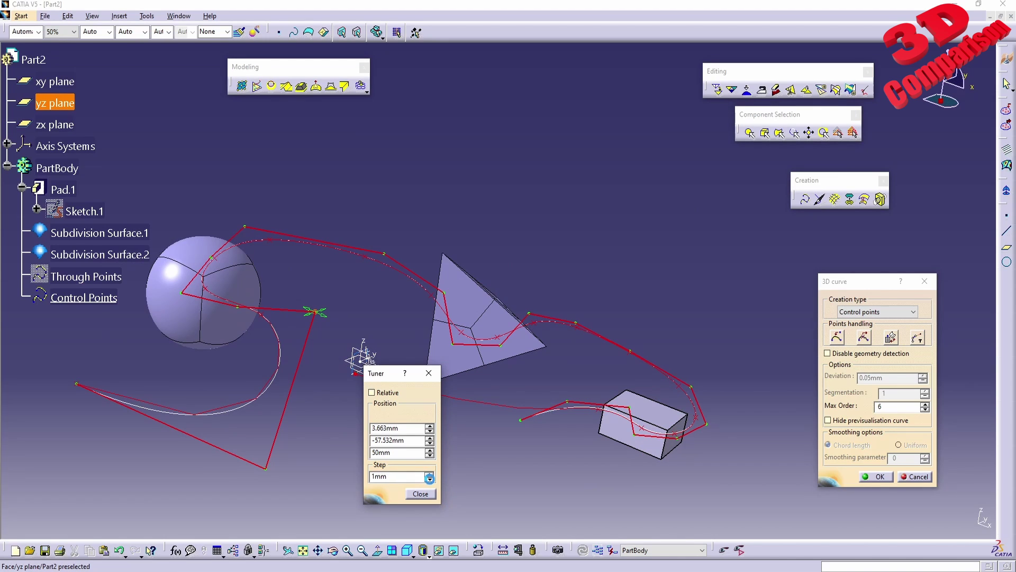
pyautogui.click(422, 494)
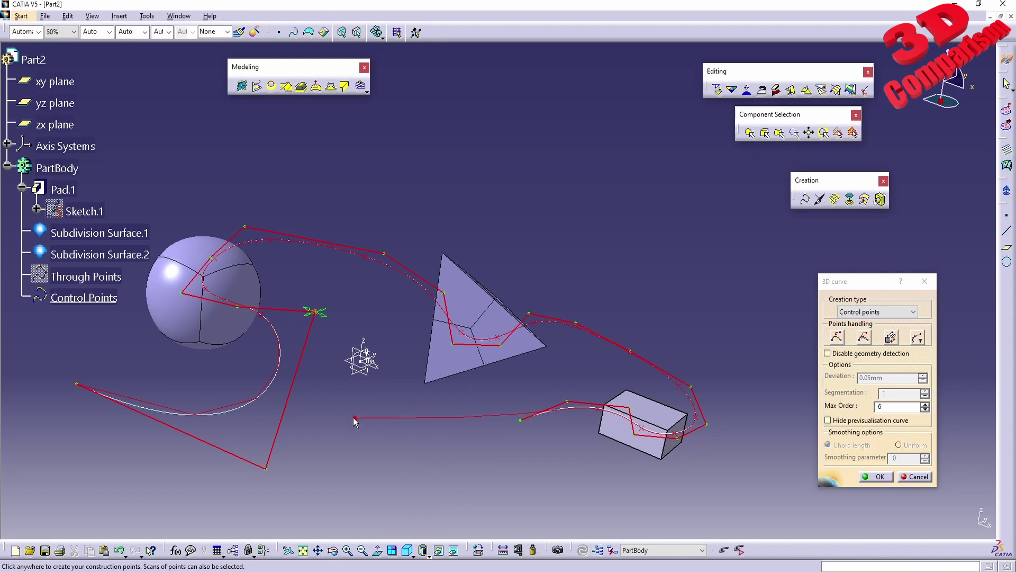
# Step: Move the control points around the sphere outward into a wide loop, adjust the ones leading to the pyramid, and apply the change
pyautogui.moveTo(372, 406); pyautogui.dragTo(431, 390, button='middle')
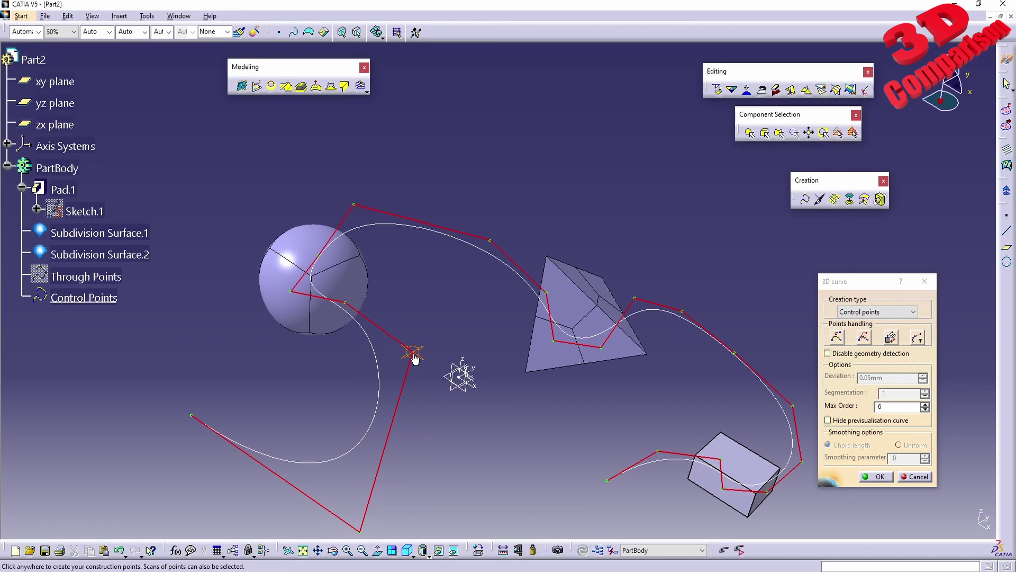
pyautogui.moveTo(413, 352); pyautogui.dragTo(412, 367)
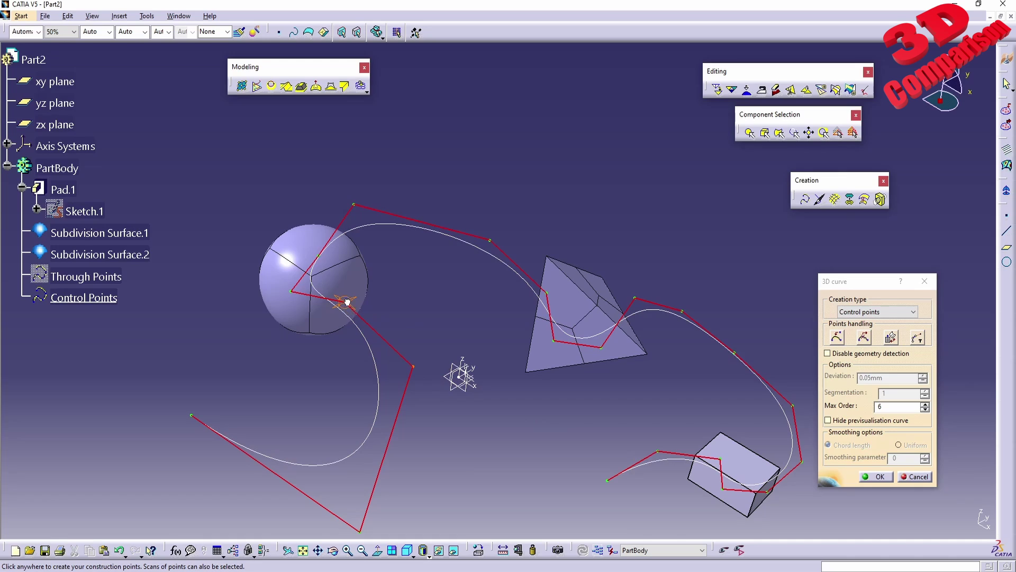
pyautogui.moveTo(346, 302); pyautogui.dragTo(411, 297)
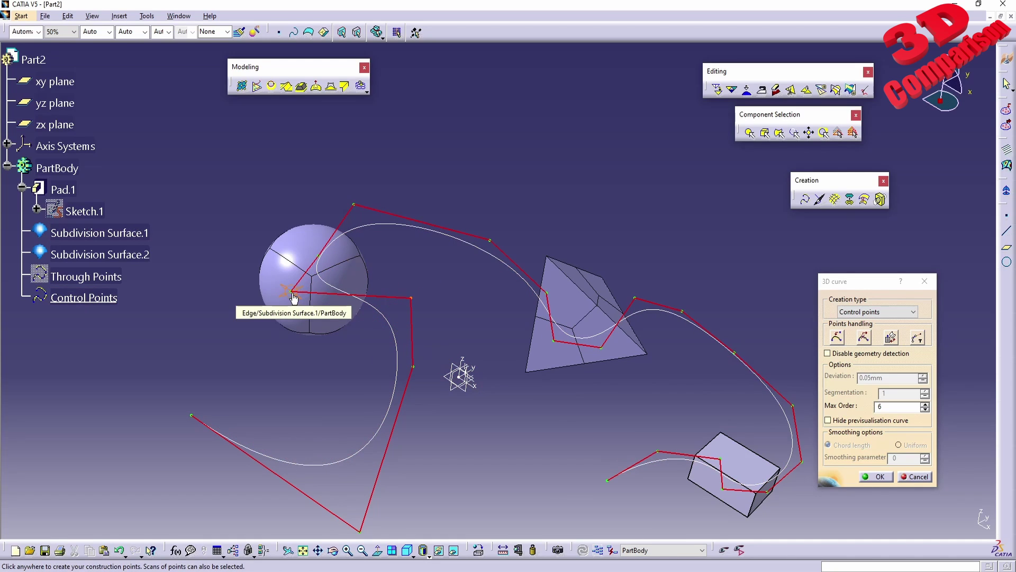
pyautogui.moveTo(293, 295); pyautogui.dragTo(220, 316)
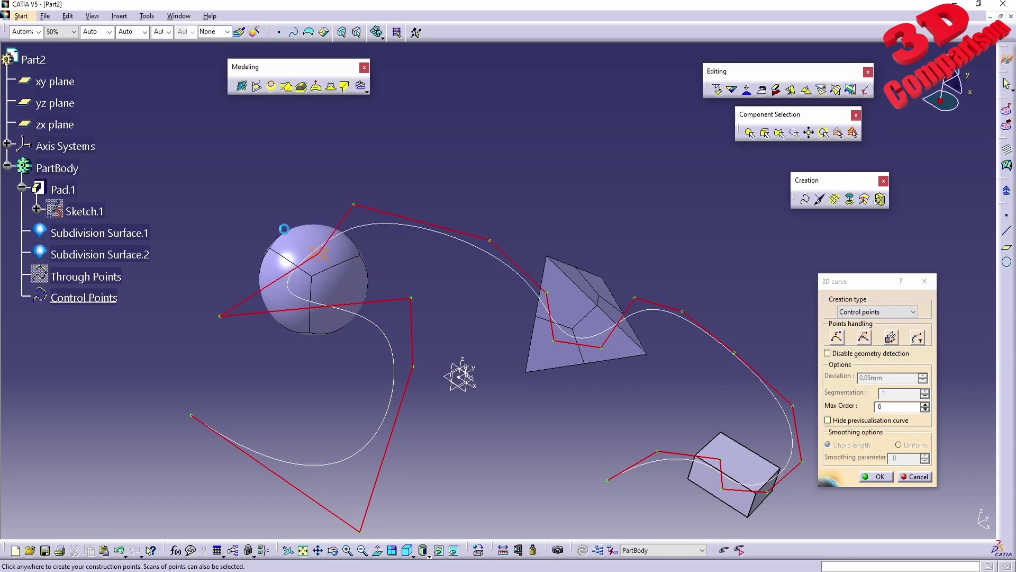
pyautogui.moveTo(284, 228); pyautogui.dragTo(246, 208)
pyautogui.moveTo(354, 199); pyautogui.dragTo(371, 152)
pyautogui.moveTo(491, 232)
pyautogui.mouseDown()
pyautogui.moveTo(510, 211)
pyautogui.moveTo(504, 225)
pyautogui.mouseUp()
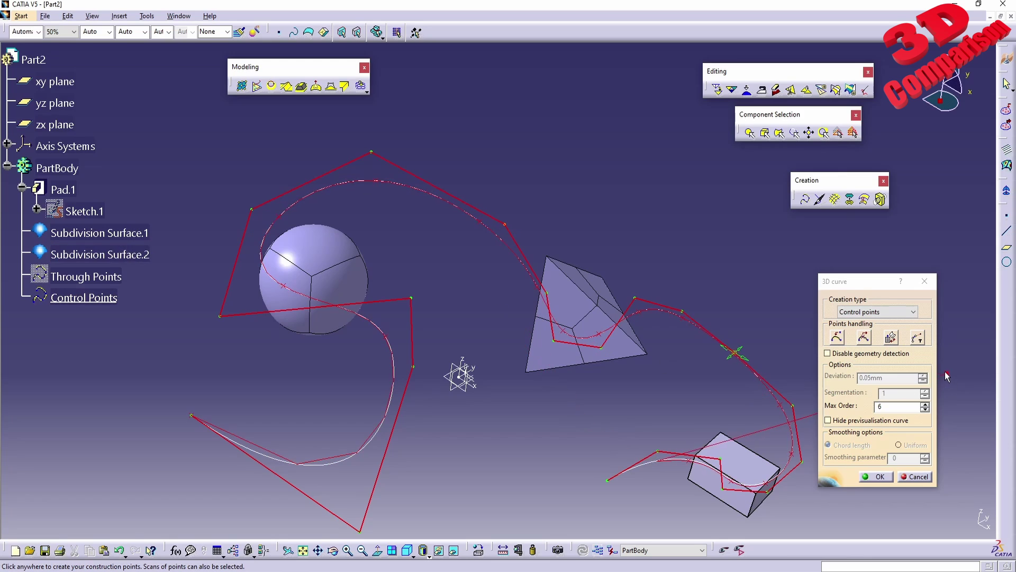
pyautogui.click(879, 476)
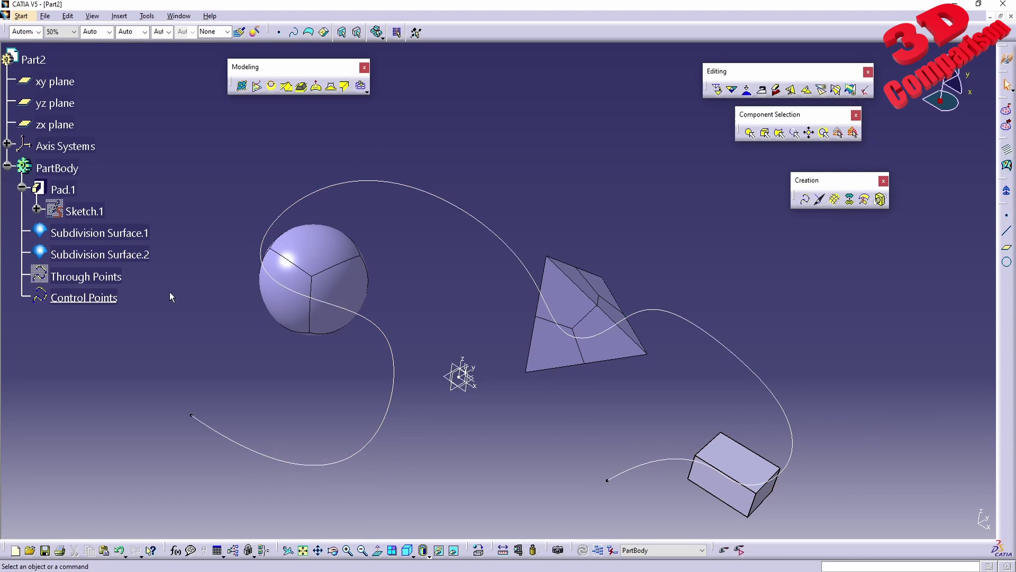
# Step: Hide the Control Points curve and start a new 3D curve with the creation type Near points
pyautogui.rightClick(112, 297)
pyautogui.click(130, 328)
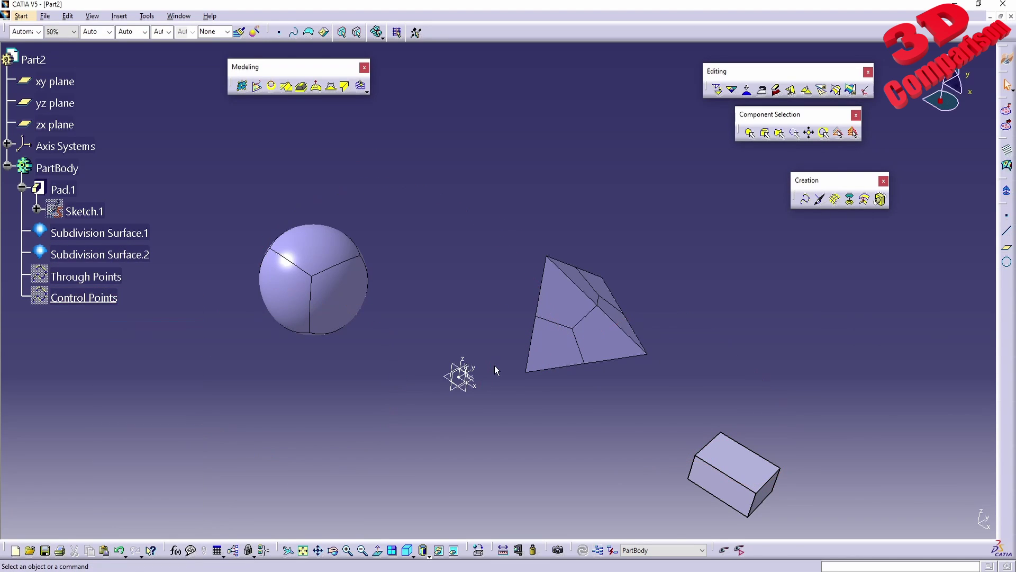
pyautogui.click(805, 199)
pyautogui.click(885, 312)
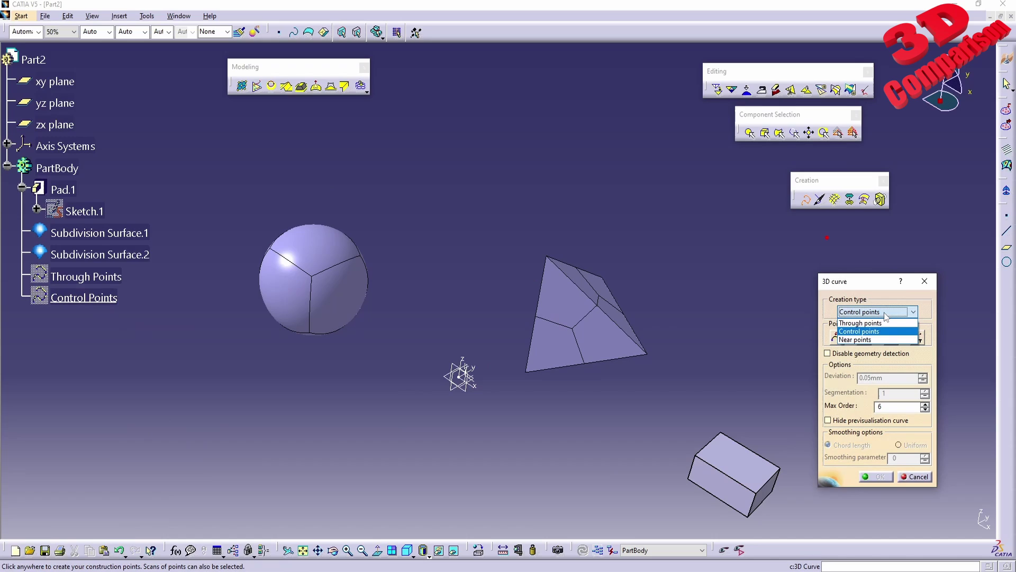
pyautogui.click(871, 339)
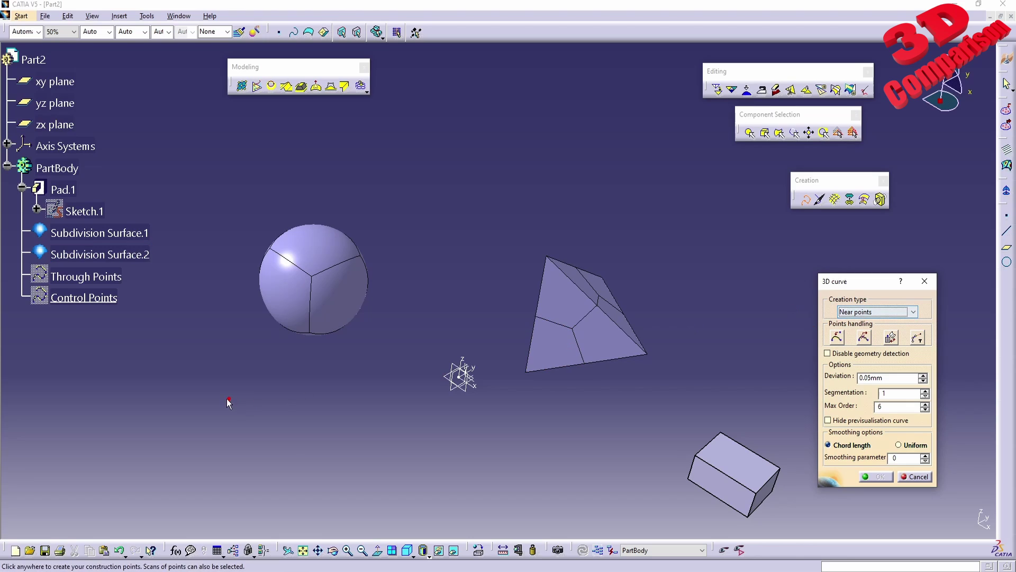
# Step: Place the first Near points curve points in free space below the sphere, then upward across the sphere's faces
pyautogui.click(145, 399)
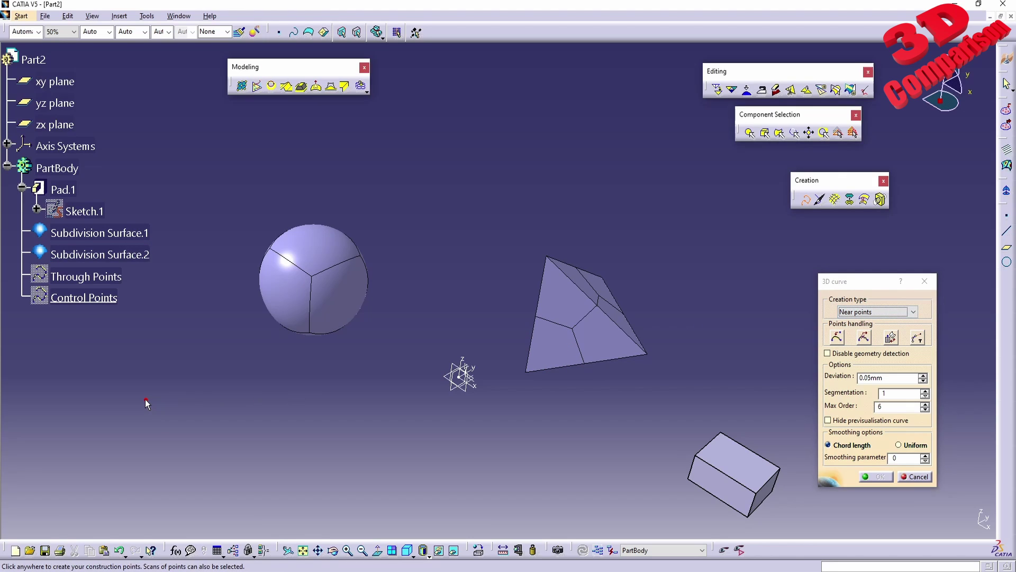
pyautogui.click(262, 367)
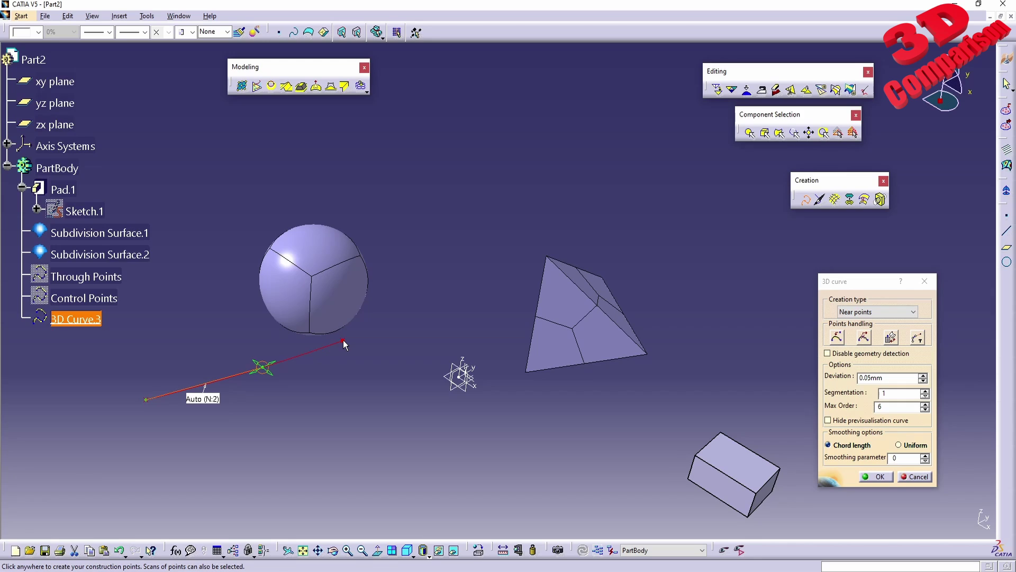
pyautogui.click(343, 339)
pyautogui.click(313, 264)
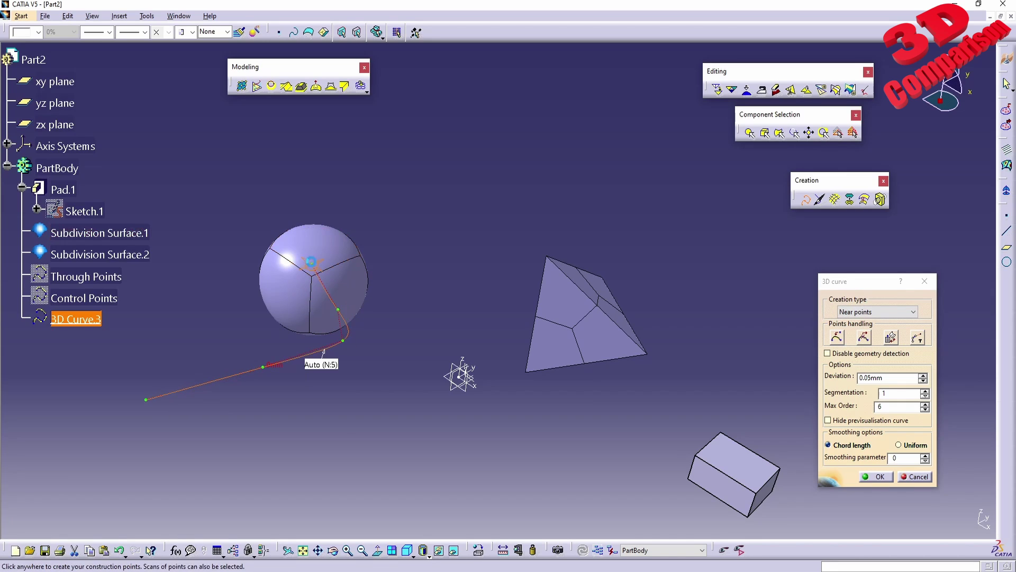
pyautogui.click(327, 233)
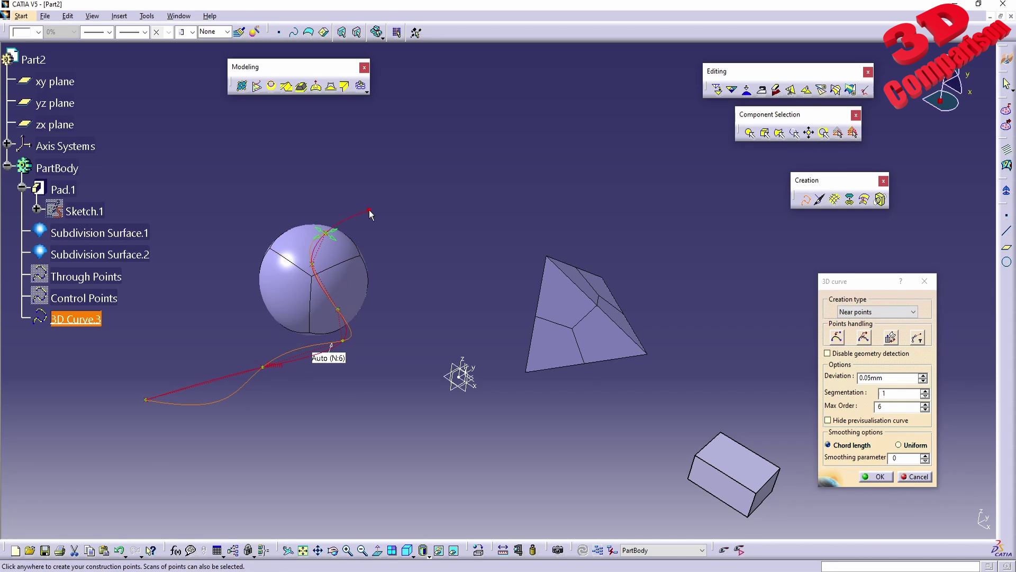
# Step: Continue the Near points curve from the sphere across to the pyramid's faces and back down to a point beside the axis system
pyautogui.click(370, 212)
pyautogui.click(451, 218)
pyautogui.click(515, 224)
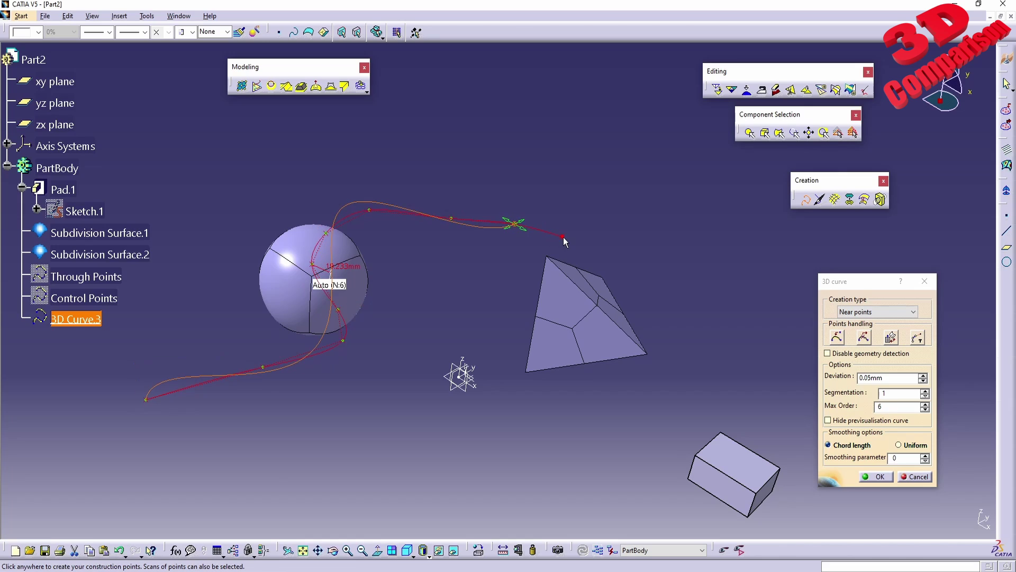
pyautogui.click(563, 237)
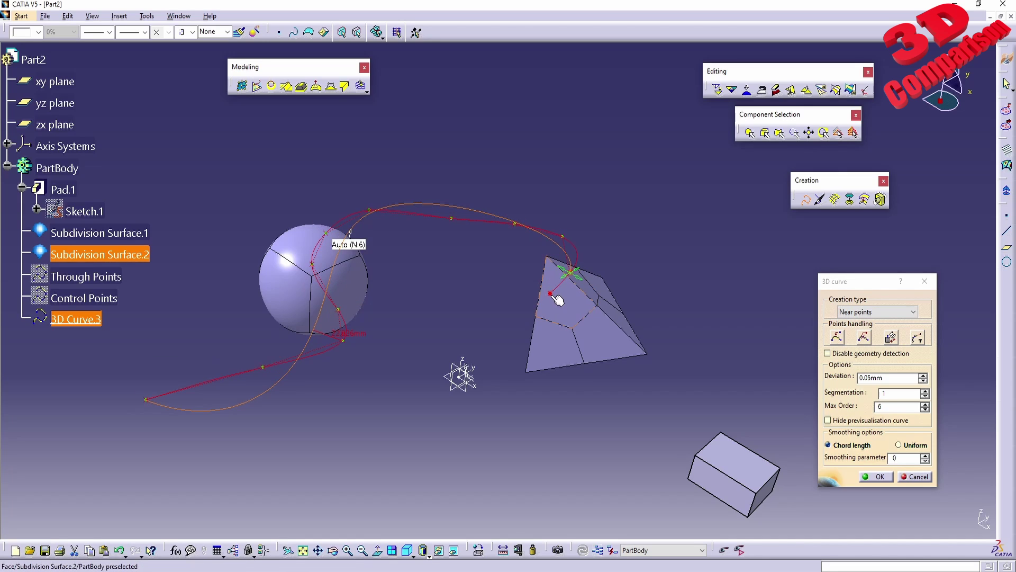
pyautogui.click(553, 295)
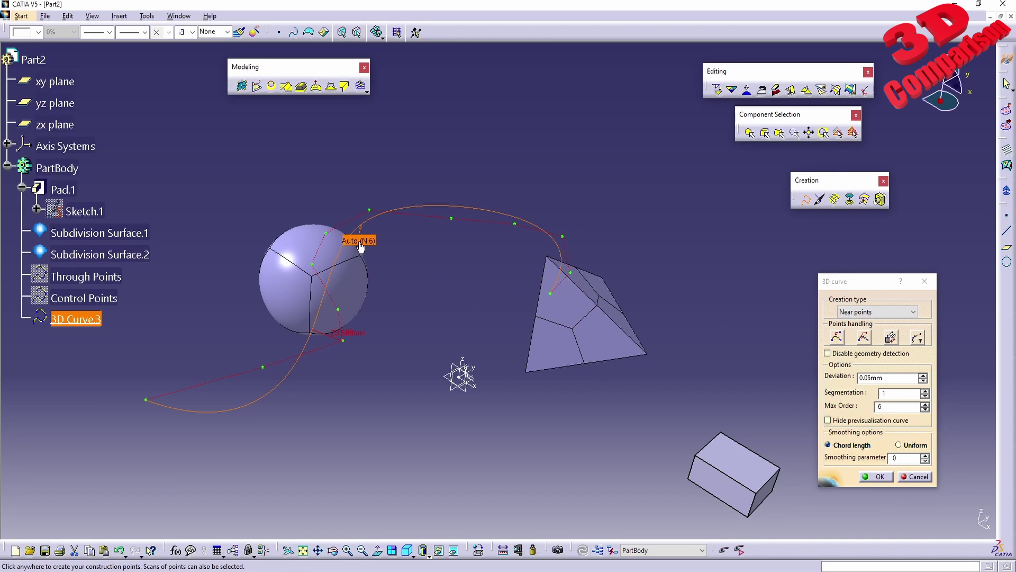
pyautogui.click(446, 324)
pyautogui.click(434, 377)
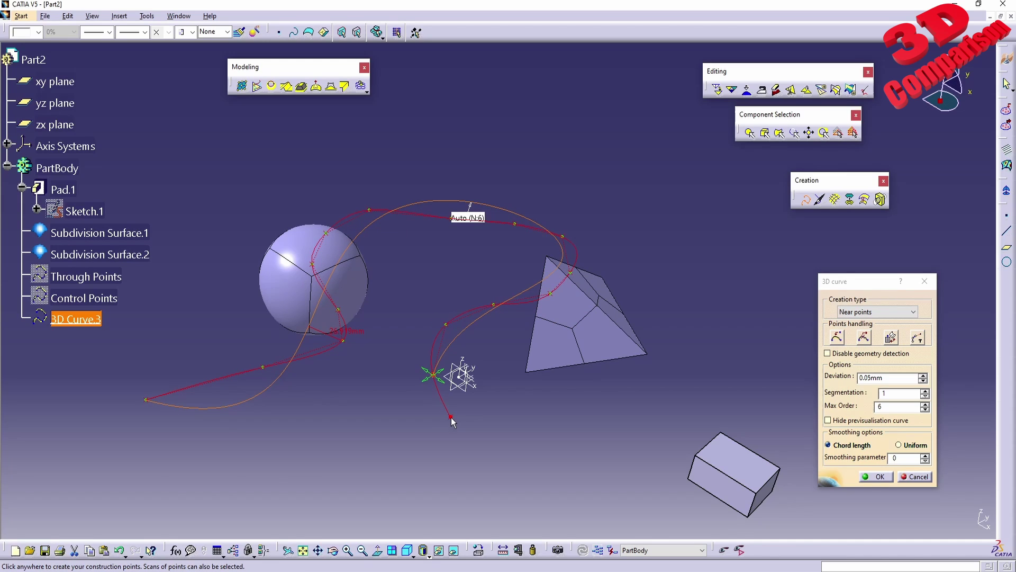
# Step: Examine the point options offered for the curve's end point and for intermediate points
pyautogui.rightClick(433, 377)
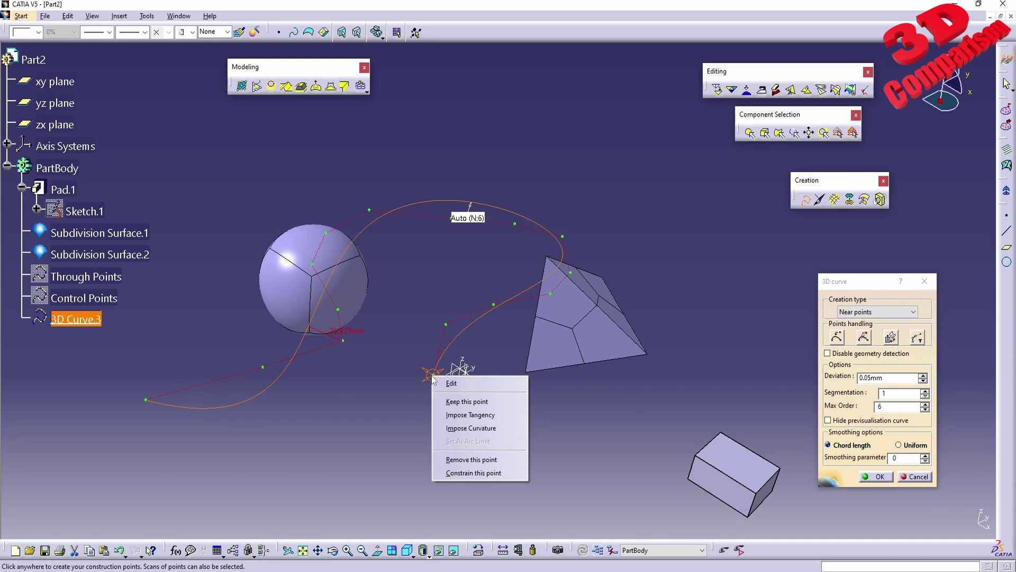
pyautogui.rightClick(447, 327)
pyautogui.rightClick(340, 311)
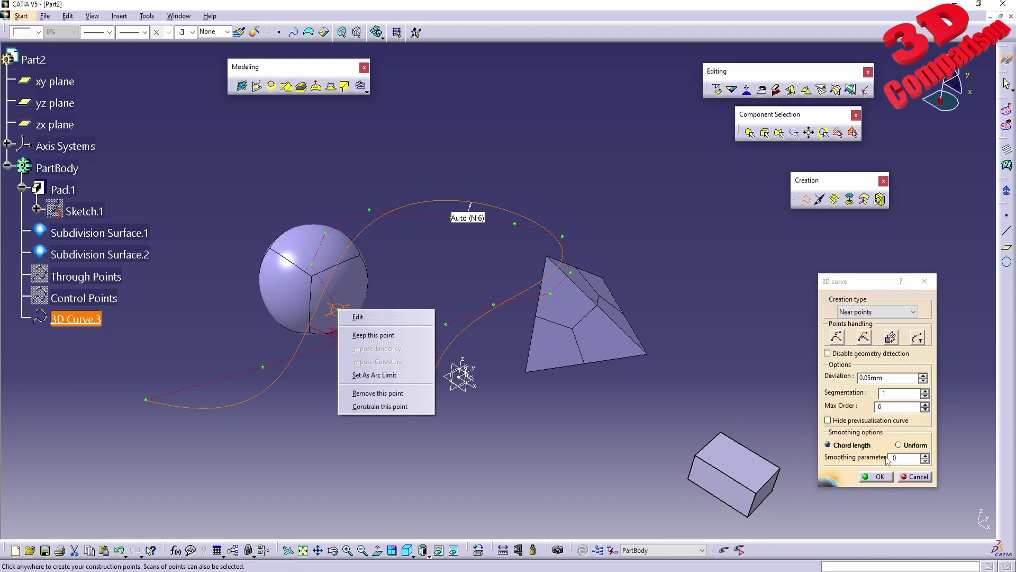
# Step: Try a higher order for the curve so it follows the placed points, then reduce it to order 4
pyautogui.click(468, 219)
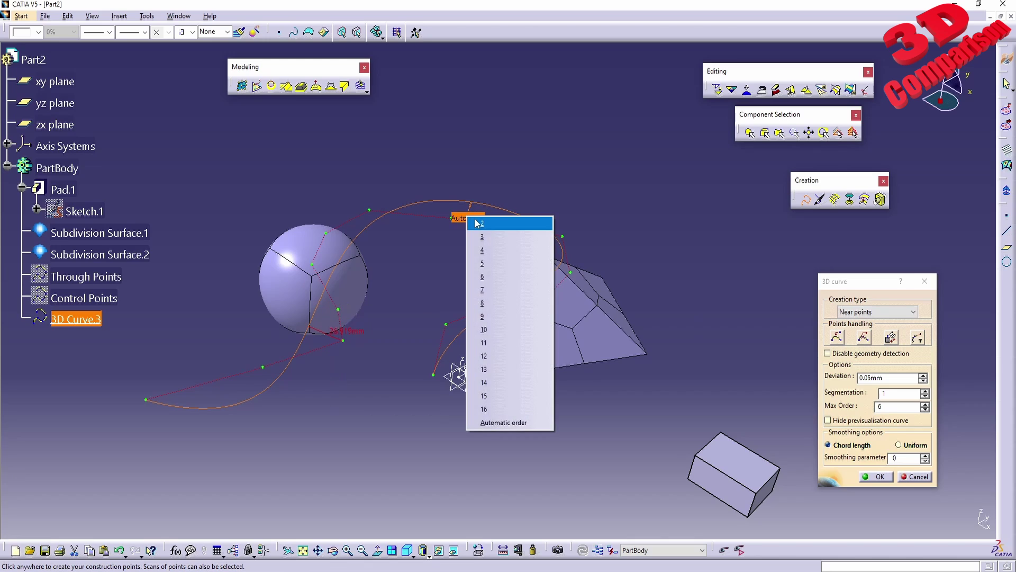
pyautogui.click(524, 421)
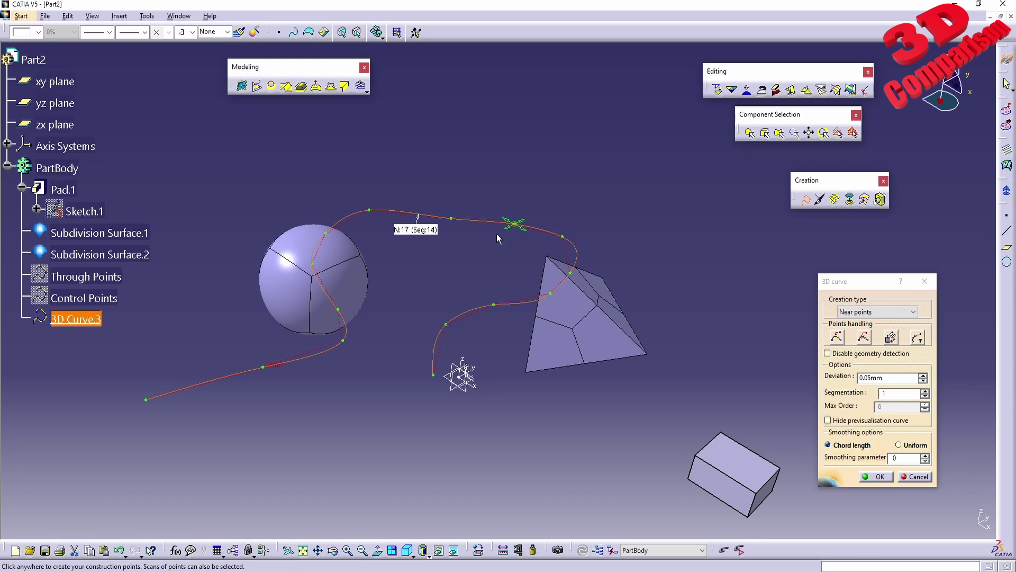
pyautogui.click(198, 383)
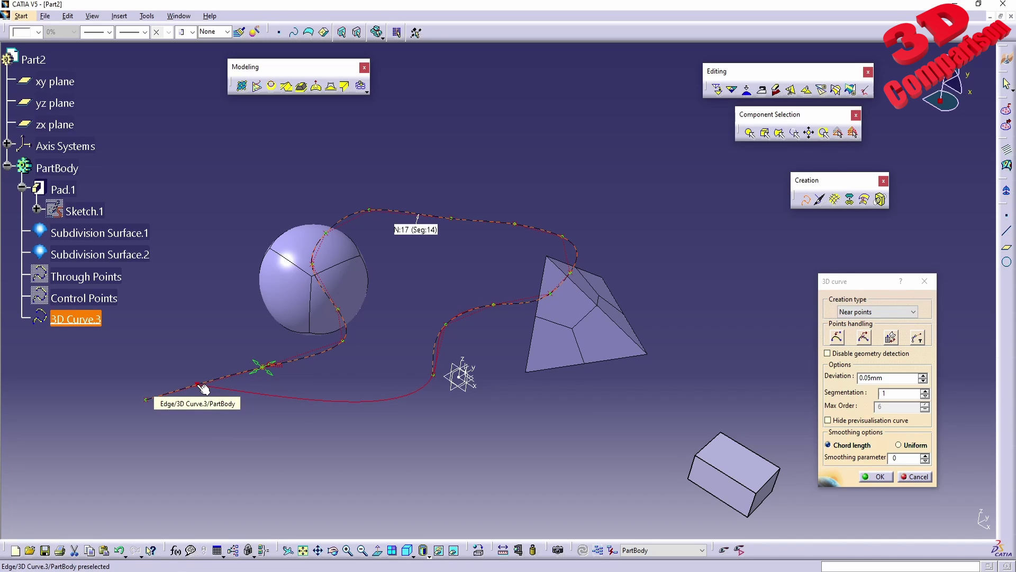
pyautogui.rightClick(425, 232)
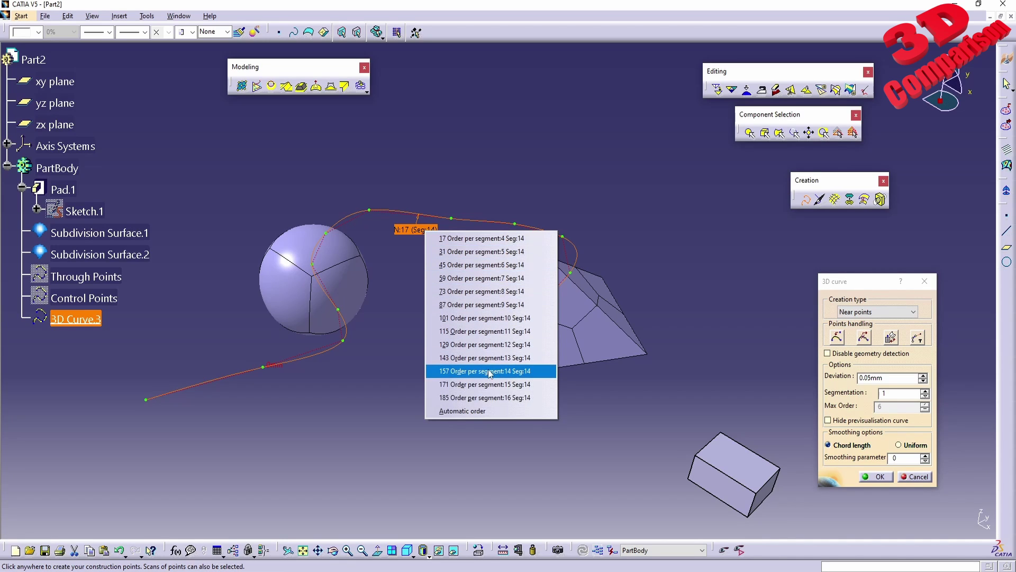
pyautogui.click(483, 238)
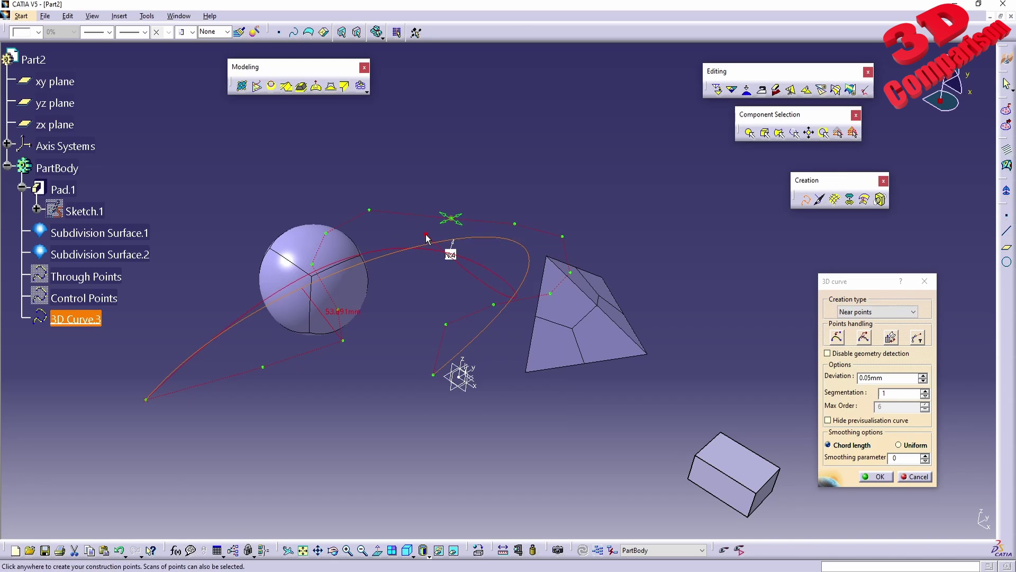
# Step: Extend the curve with four points that dip below the axis system and rise again beneath the pyramid
pyautogui.moveTo(410, 332); pyautogui.dragTo(470, 294)
pyautogui.click(503, 391)
pyautogui.click(548, 438)
pyautogui.click(589, 404)
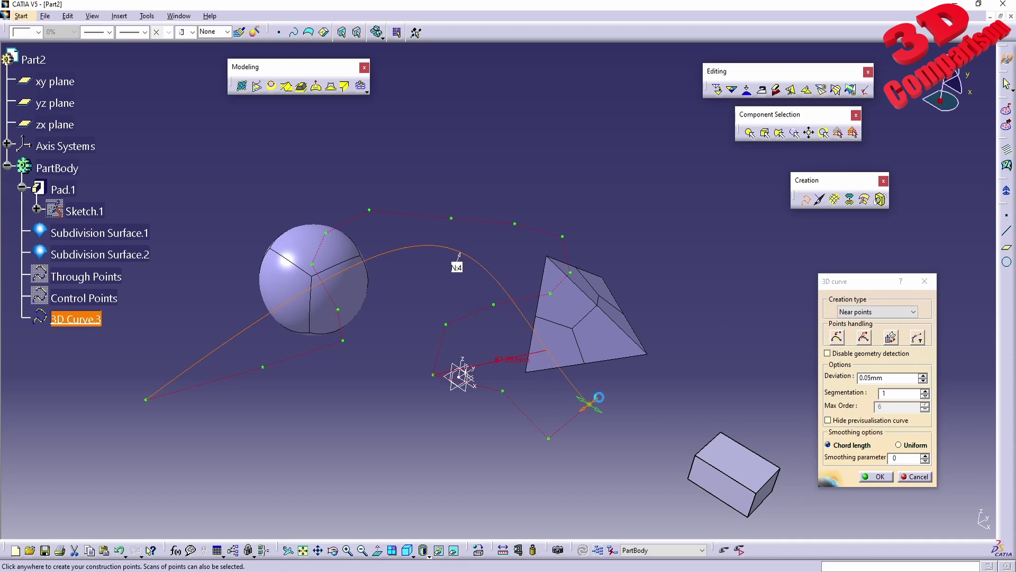
pyautogui.click(655, 381)
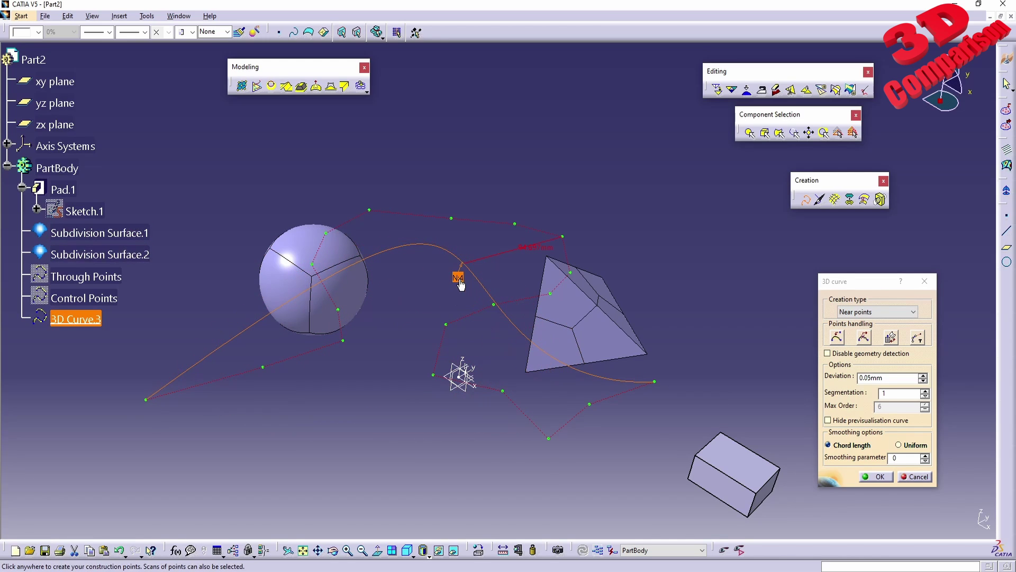
# Step: Set the curve's order to 16 and inspect it from another angle
pyautogui.click(459, 278)
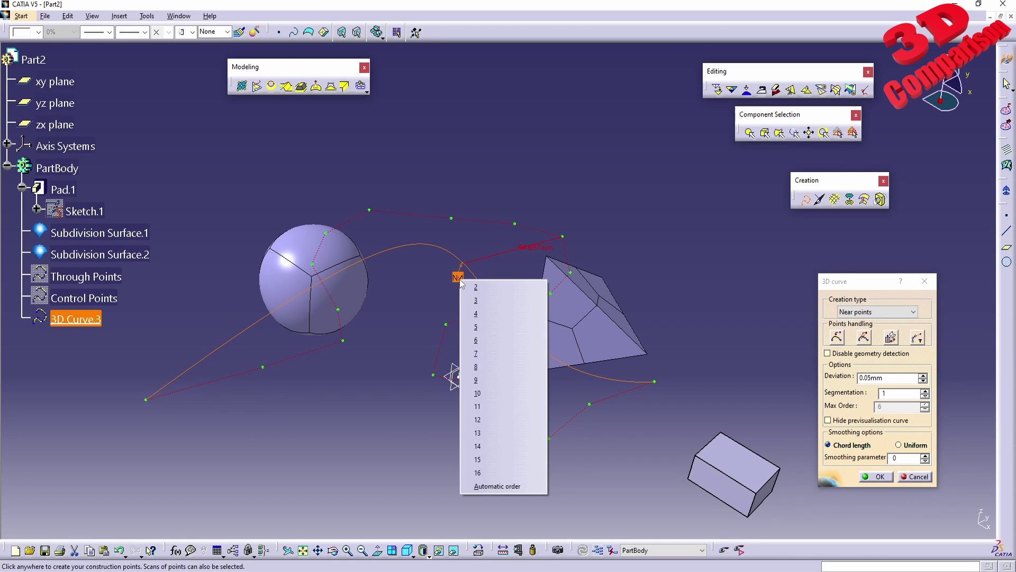
pyautogui.click(489, 473)
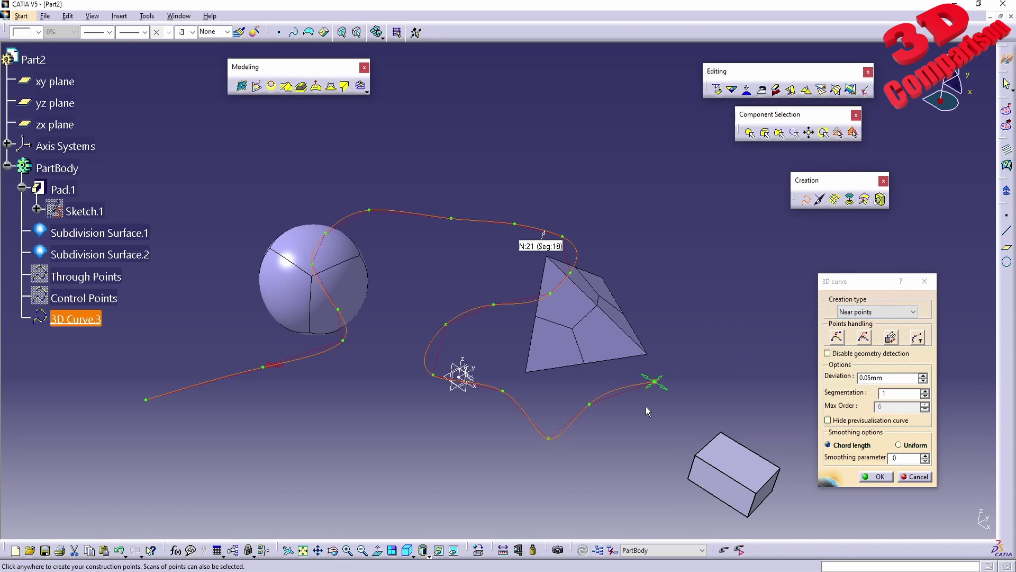
pyautogui.moveTo(592, 414); pyautogui.dragTo(570, 433, button='middle')
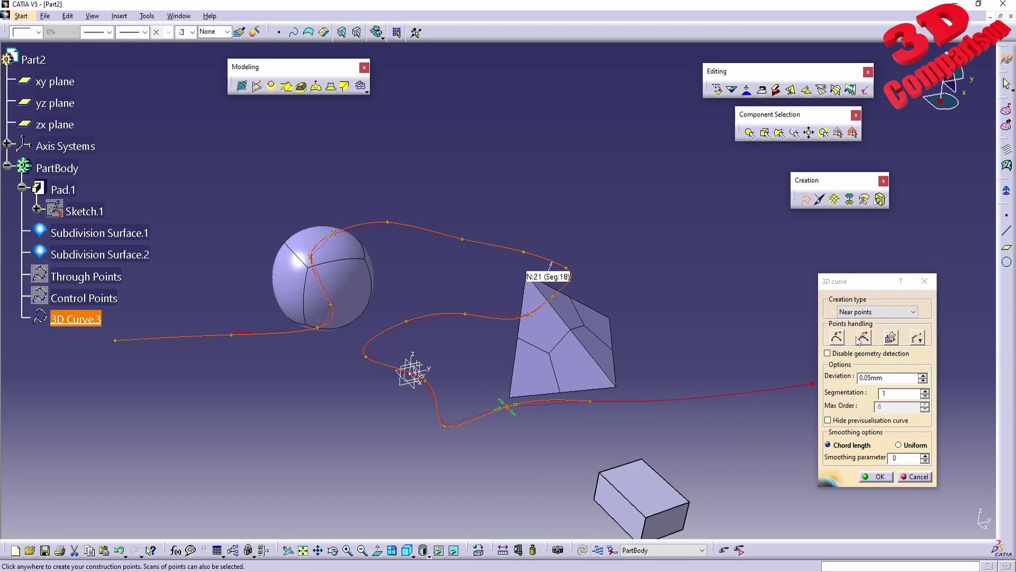
# Step: Try constraining the second-to-last curve point, shift it slightly downward, and reopen the accepted curve for editing
pyautogui.click(917, 343)
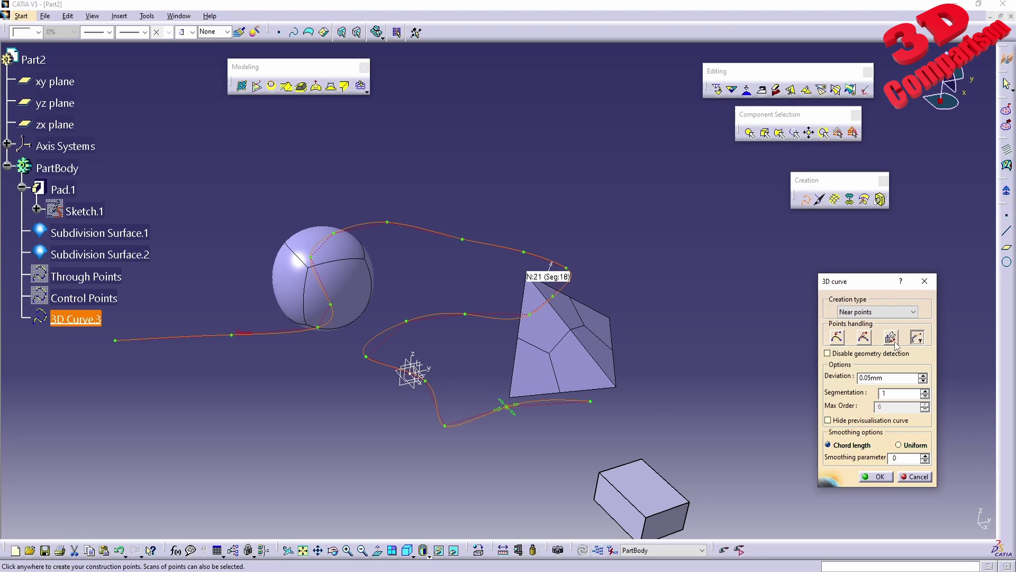
pyautogui.rightClick(507, 409)
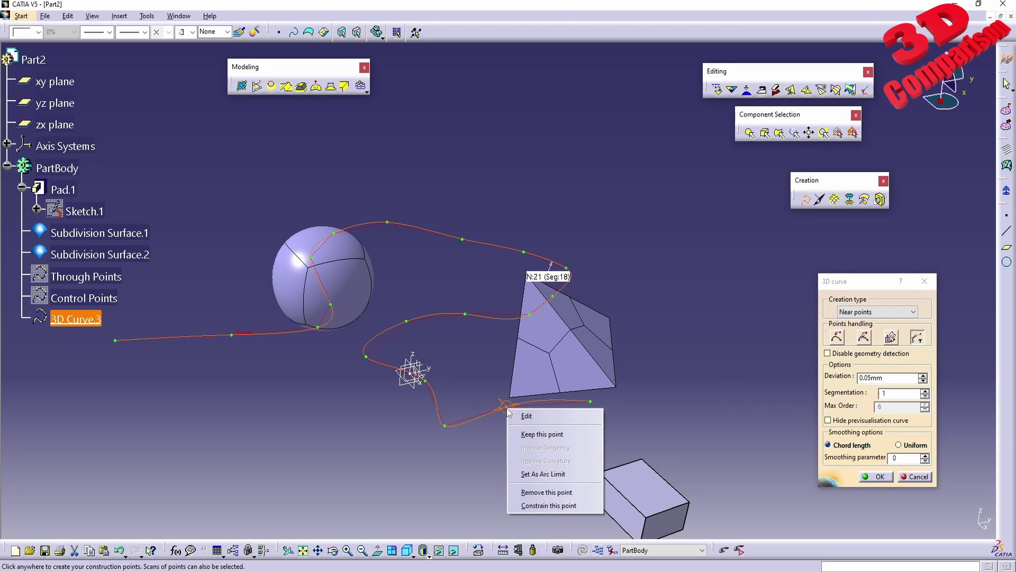
pyautogui.click(479, 461)
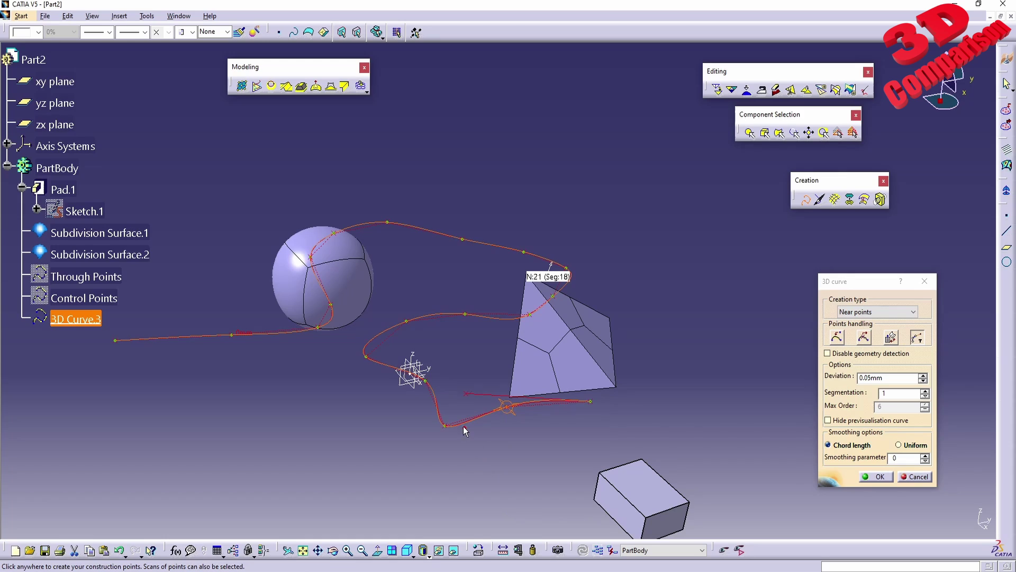
pyautogui.click(507, 408)
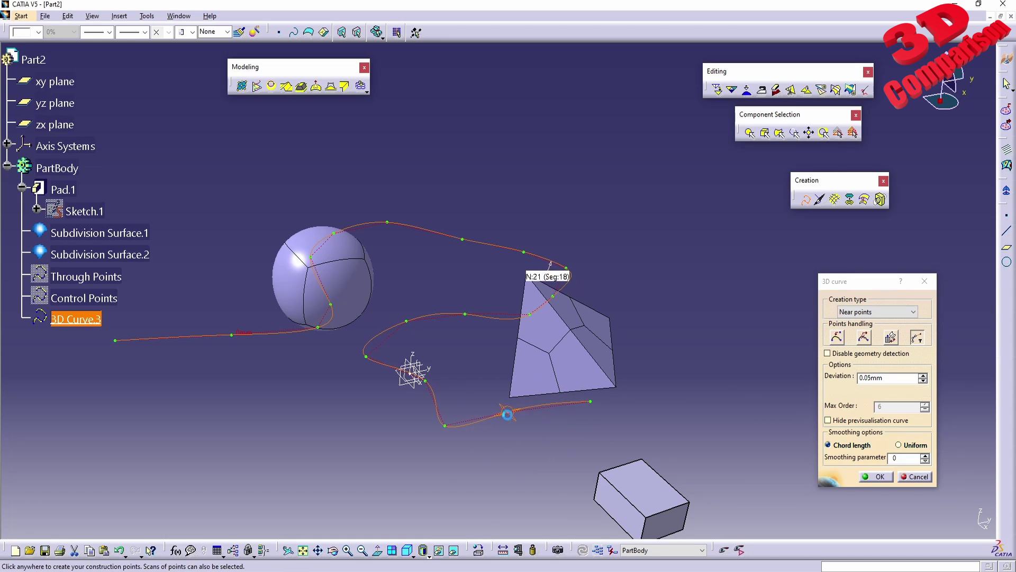
pyautogui.click(509, 425)
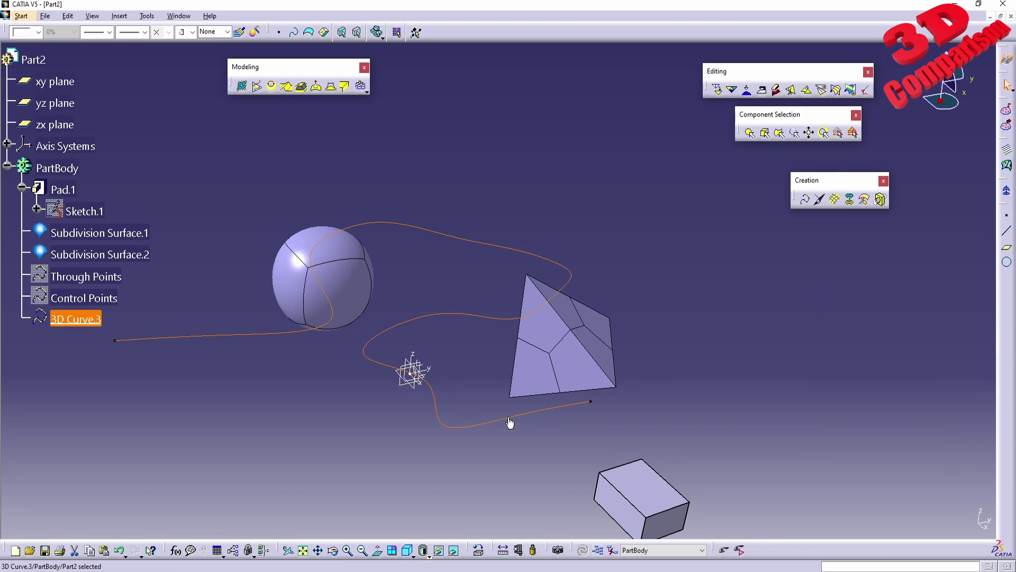
pyautogui.click(917, 337)
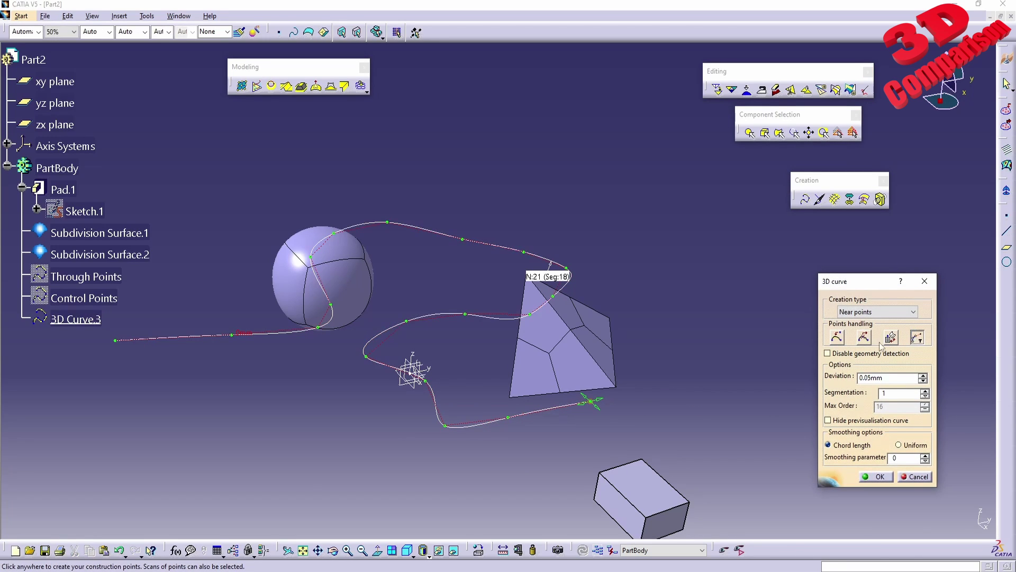
# Step: Extend the curve with four points that loop around the block and end in free space below the sphere
pyautogui.click(635, 412)
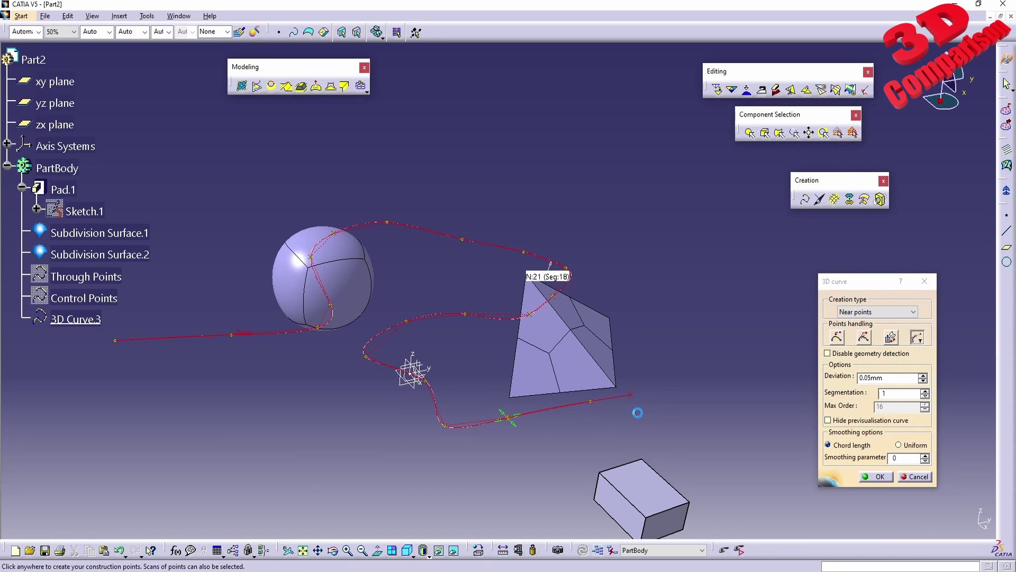
pyautogui.click(699, 441)
pyautogui.click(576, 480)
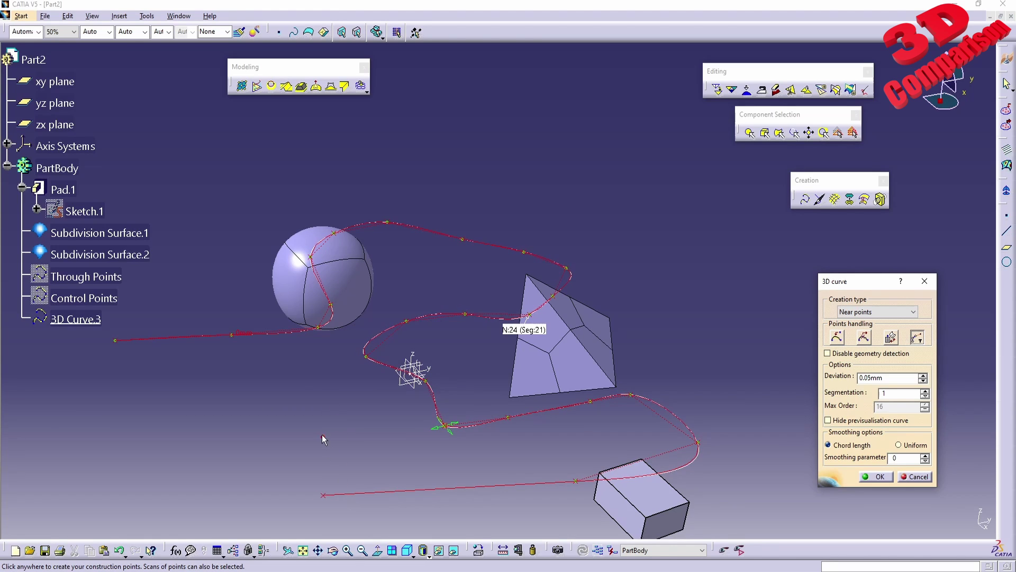
pyautogui.click(321, 495)
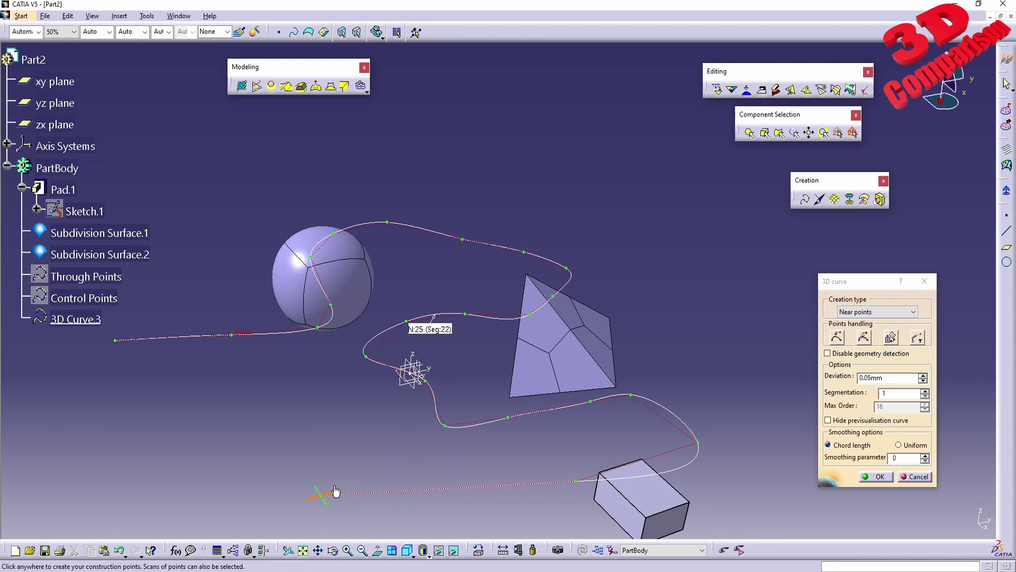
# Step: Impose tangency on the curve's end point, try its tangent direction handle, and move the point closer to the block
pyautogui.rightClick(321, 495)
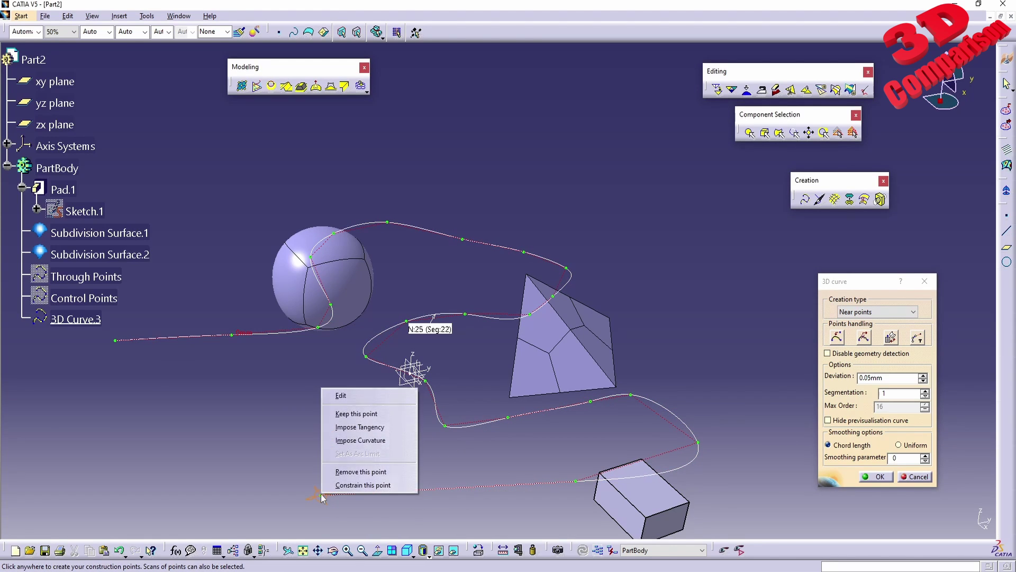
pyautogui.click(374, 428)
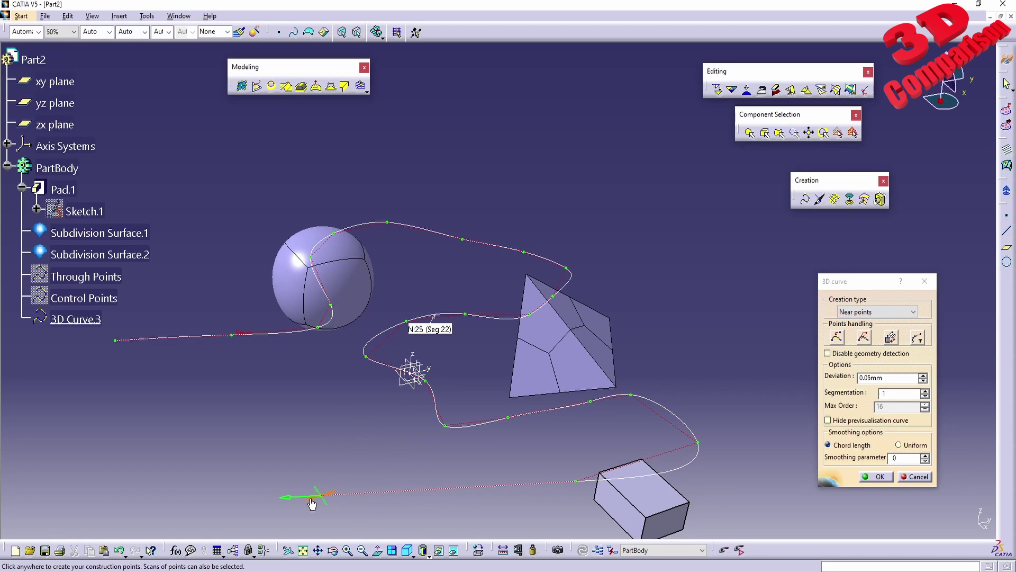
pyautogui.moveTo(317, 472); pyautogui.dragTo(360, 467)
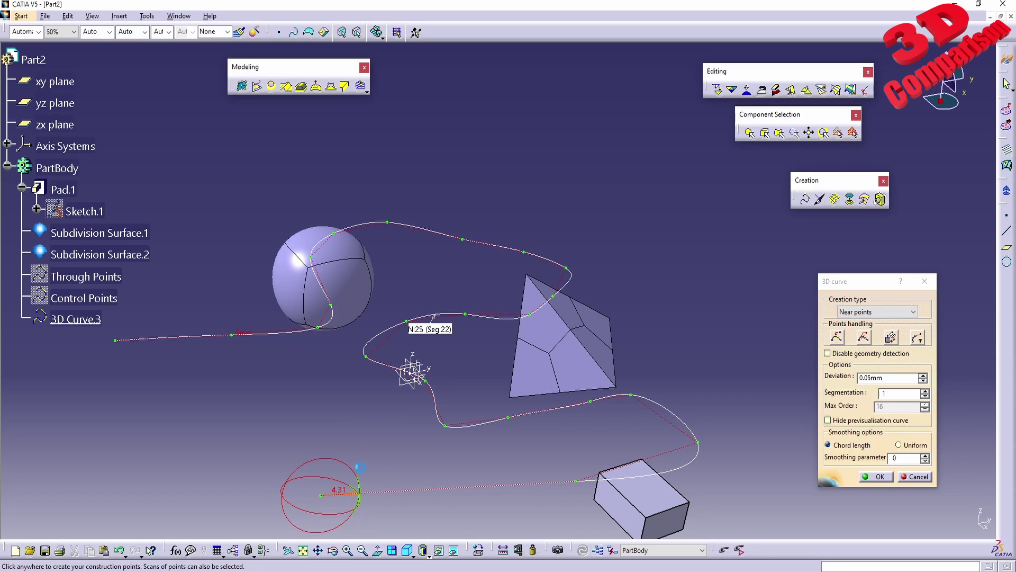
pyautogui.moveTo(320, 494); pyautogui.dragTo(575, 482)
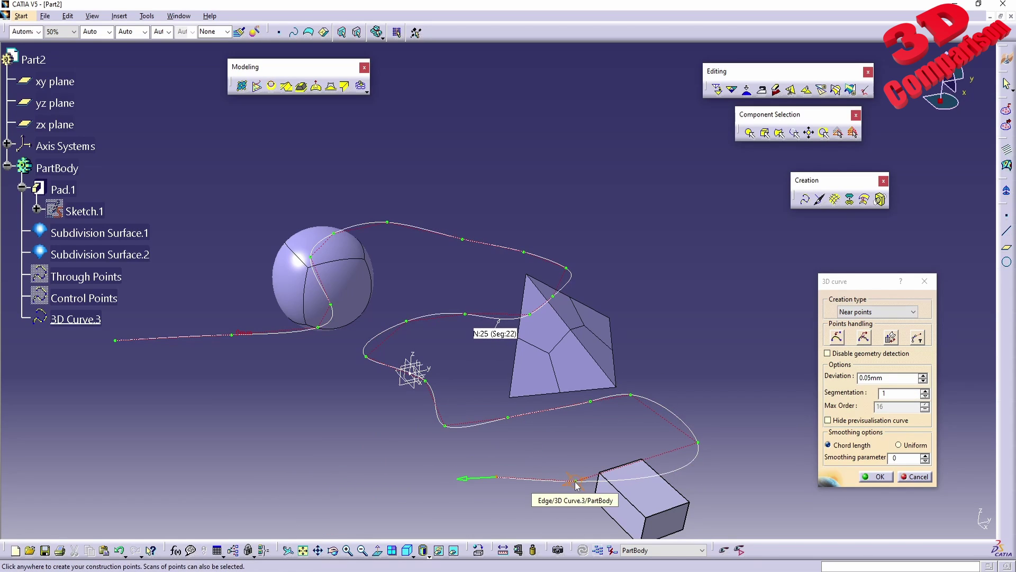
pyautogui.rightClick(576, 484)
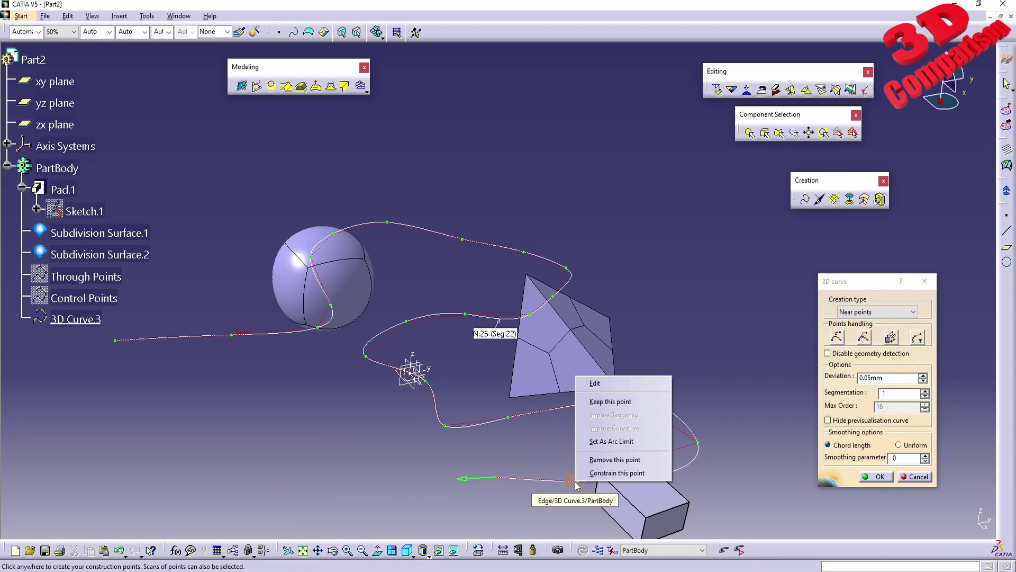
pyautogui.click(557, 456)
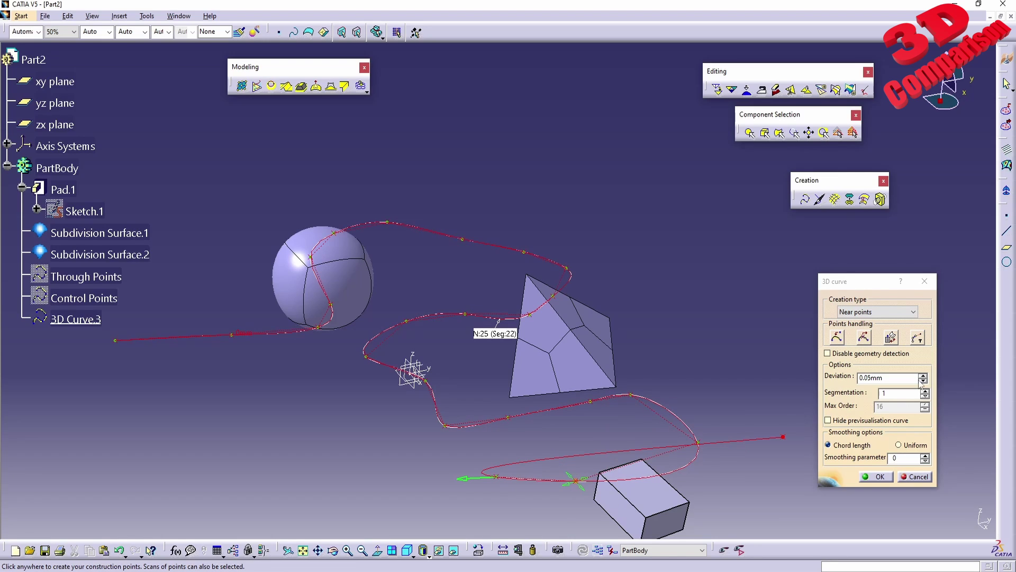
# Step: Insert a point into the curve segment beside the block, place it over the block's upper face, and check its point options
pyautogui.click(839, 338)
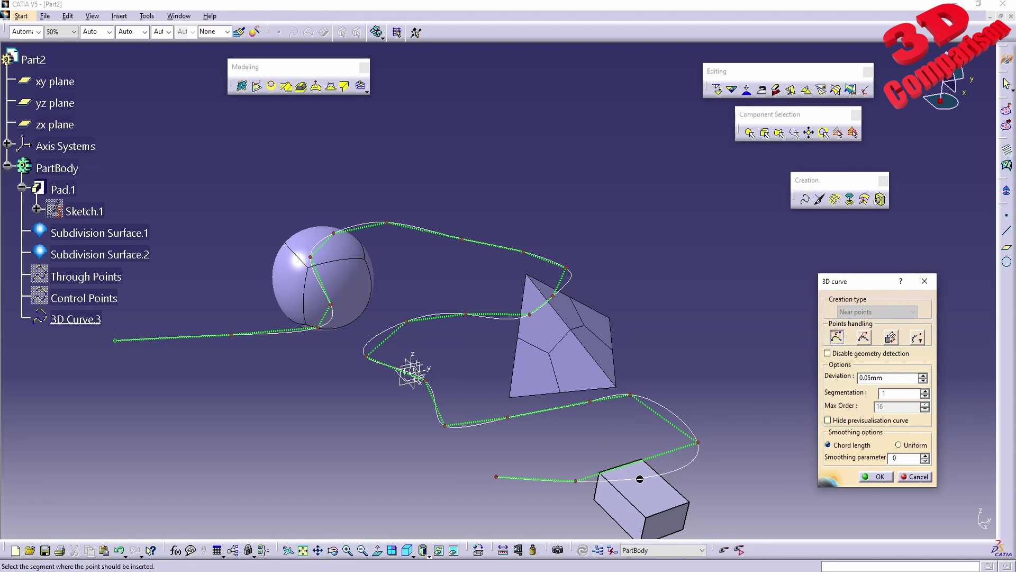
pyautogui.click(657, 463)
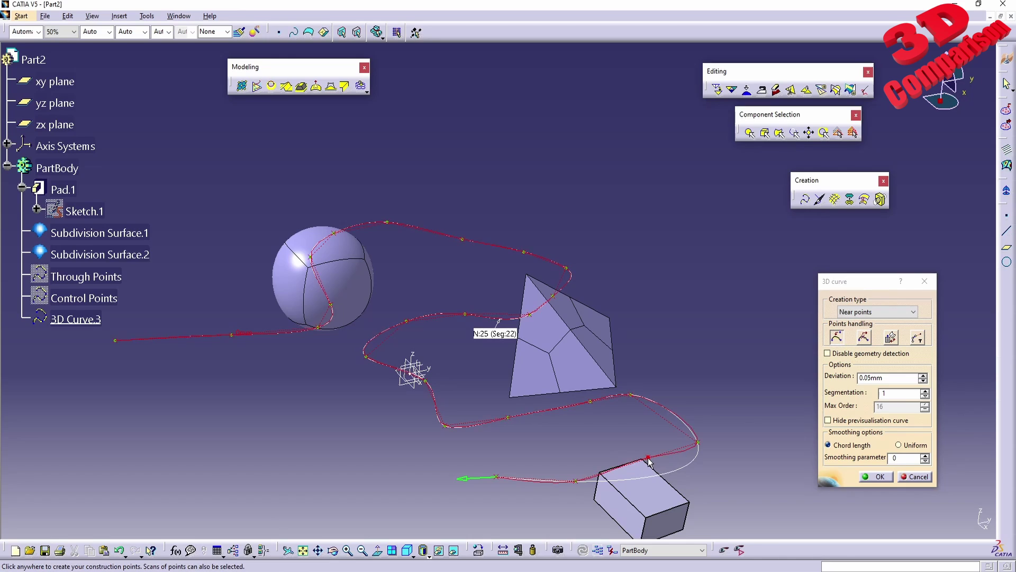
pyautogui.rightClick(661, 477)
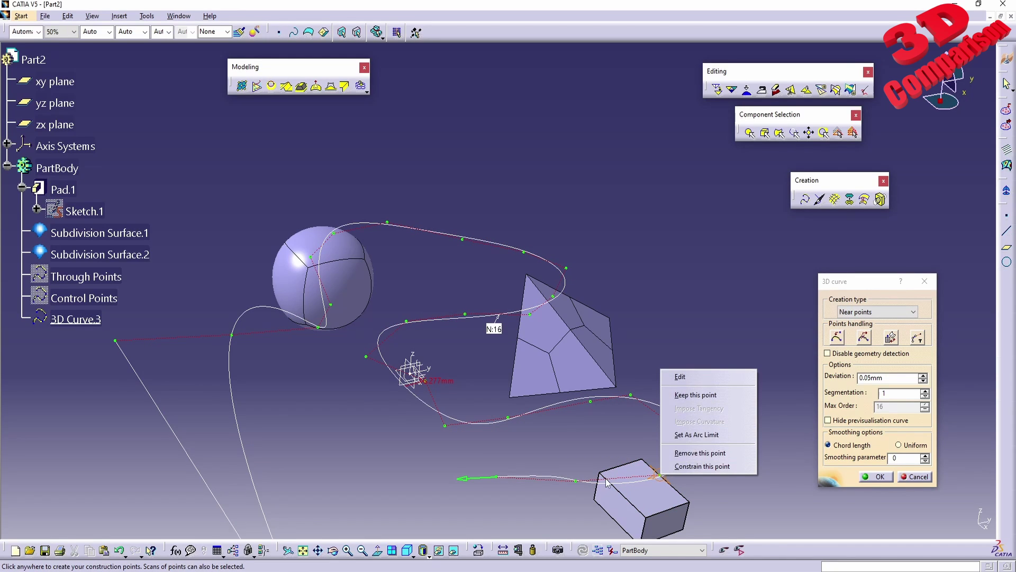
pyautogui.press('Escape')
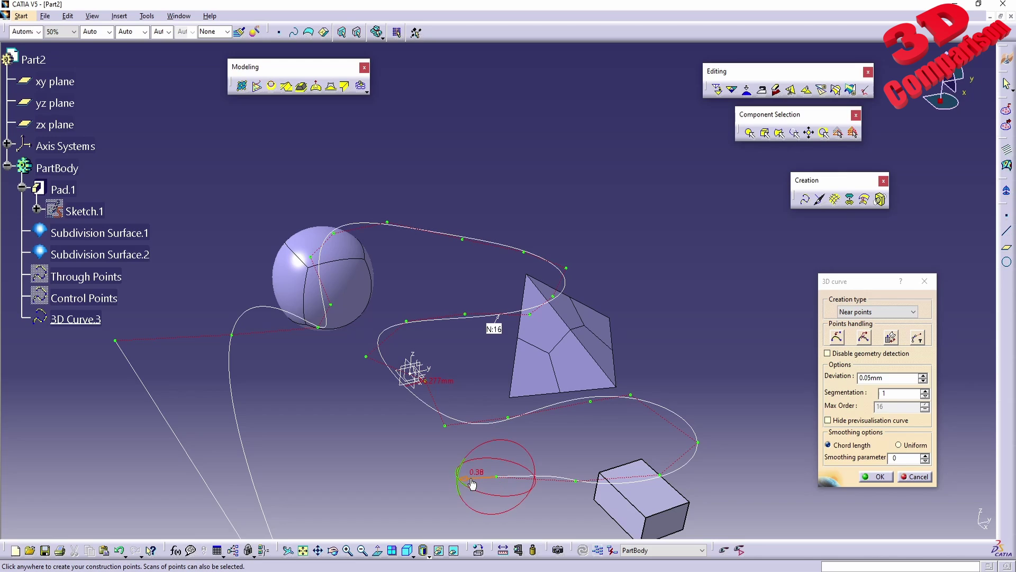
# Step: Try the end point's tangent handle, and constrain the neighbouring curve point to the pyramid near its lower front edge
pyautogui.moveTo(511, 478)
pyautogui.mouseDown()
pyautogui.moveTo(463, 485)
pyautogui.moveTo(486, 475)
pyautogui.moveTo(468, 465)
pyautogui.moveTo(470, 474)
pyautogui.moveTo(481, 466)
pyautogui.moveTo(468, 472)
pyautogui.moveTo(497, 475)
pyautogui.moveTo(439, 444)
pyautogui.moveTo(439, 466)
pyautogui.moveTo(483, 464)
pyautogui.moveTo(464, 495)
pyautogui.moveTo(473, 511)
pyautogui.moveTo(454, 486)
pyautogui.moveTo(419, 492)
pyautogui.moveTo(446, 470)
pyautogui.mouseUp()
pyautogui.moveTo(699, 442); pyautogui.dragTo(936, 353)
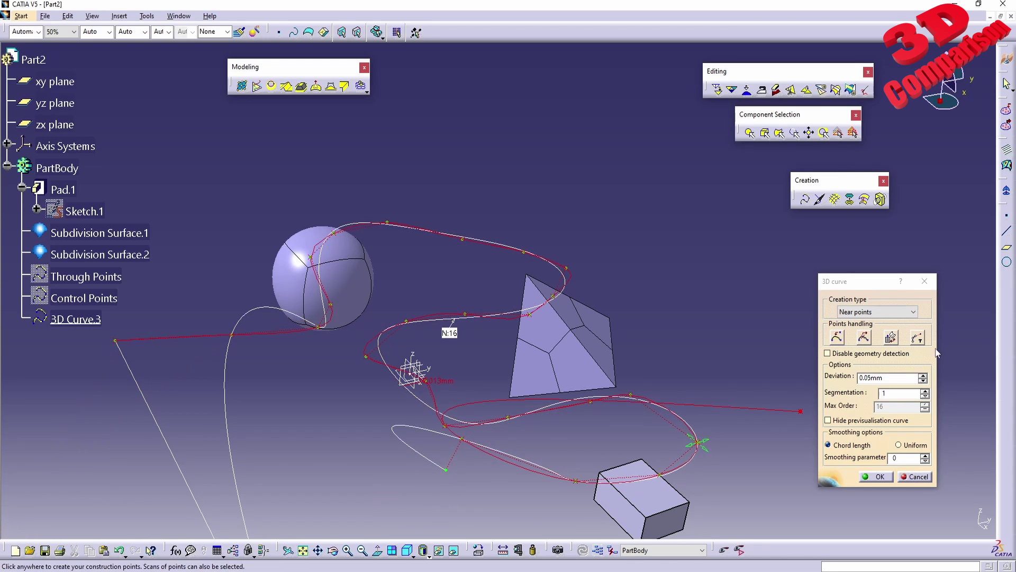
pyautogui.click(890, 337)
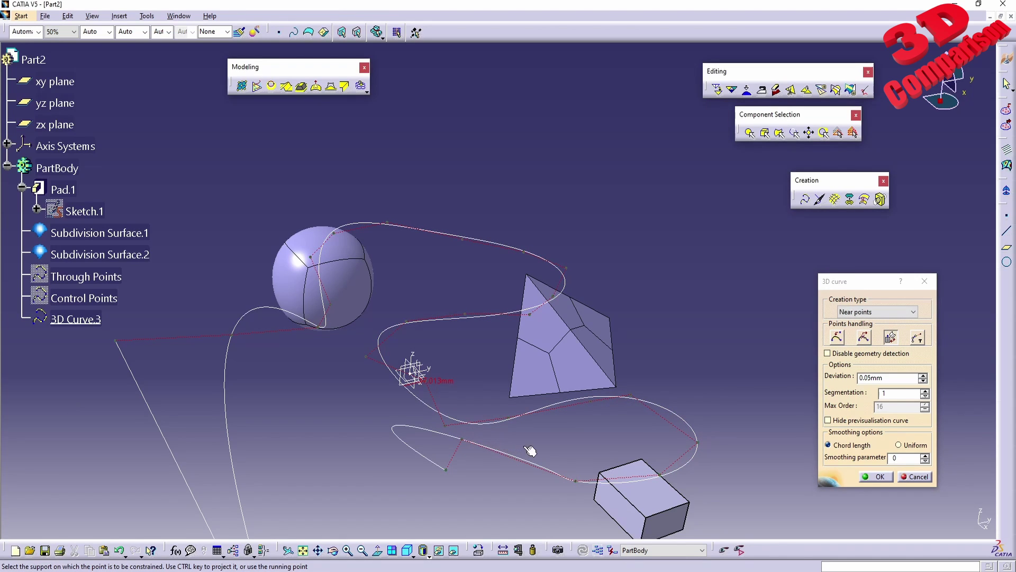
pyautogui.click(545, 386)
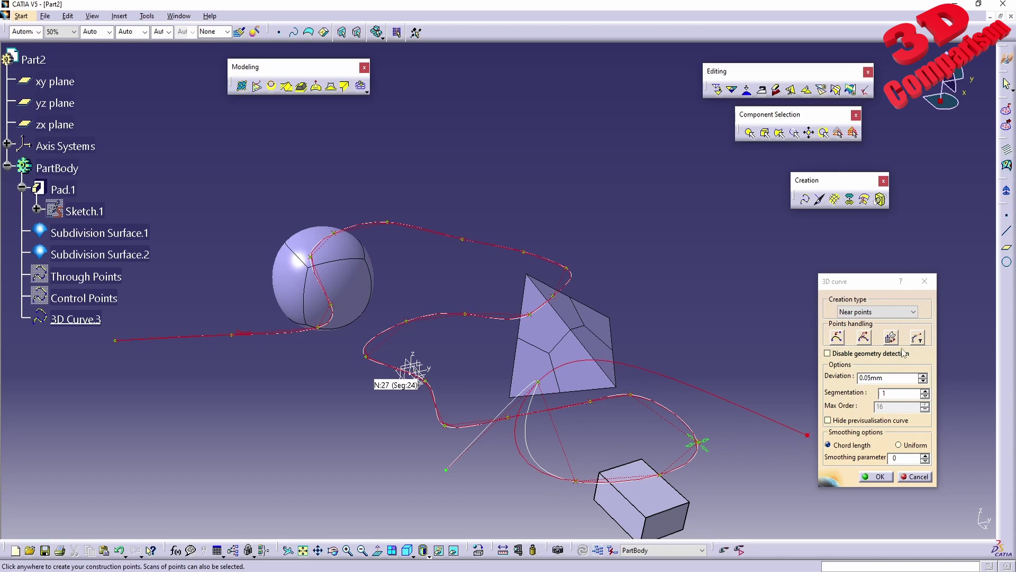
# Step: Insert a point in tangency at the curve point on the pyramid's lower front face
pyautogui.click(917, 337)
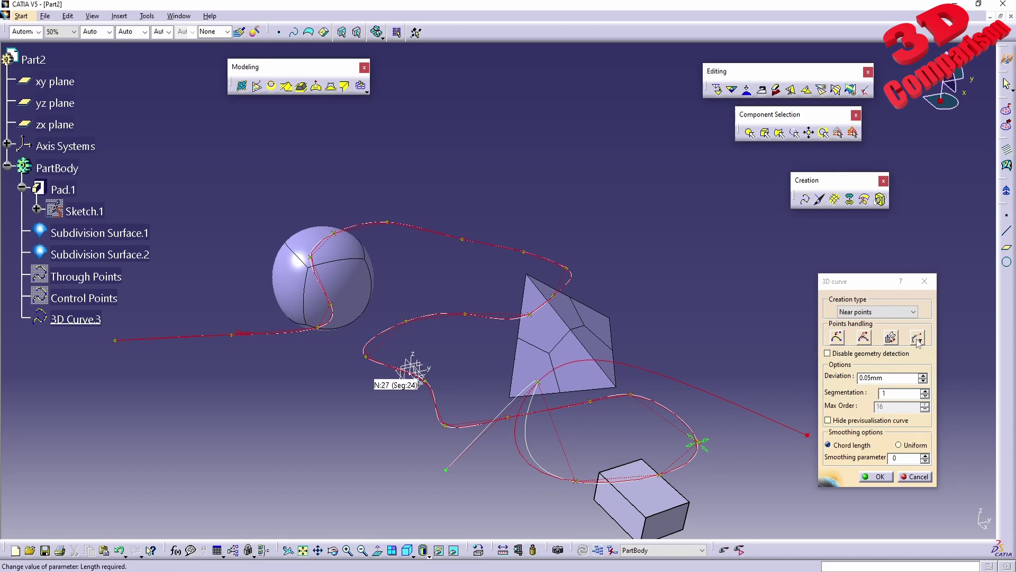
pyautogui.click(541, 387)
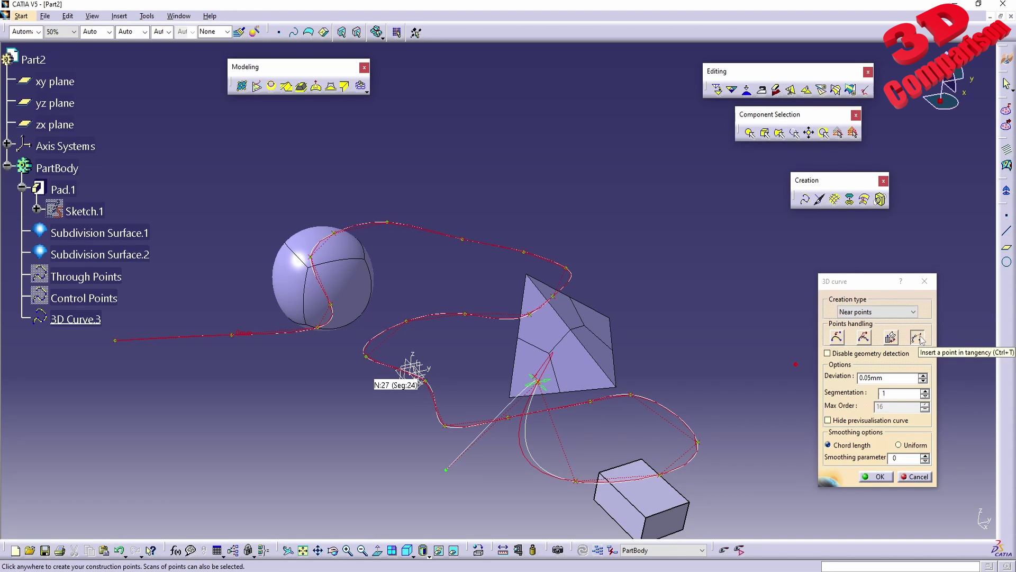
pyautogui.click(917, 337)
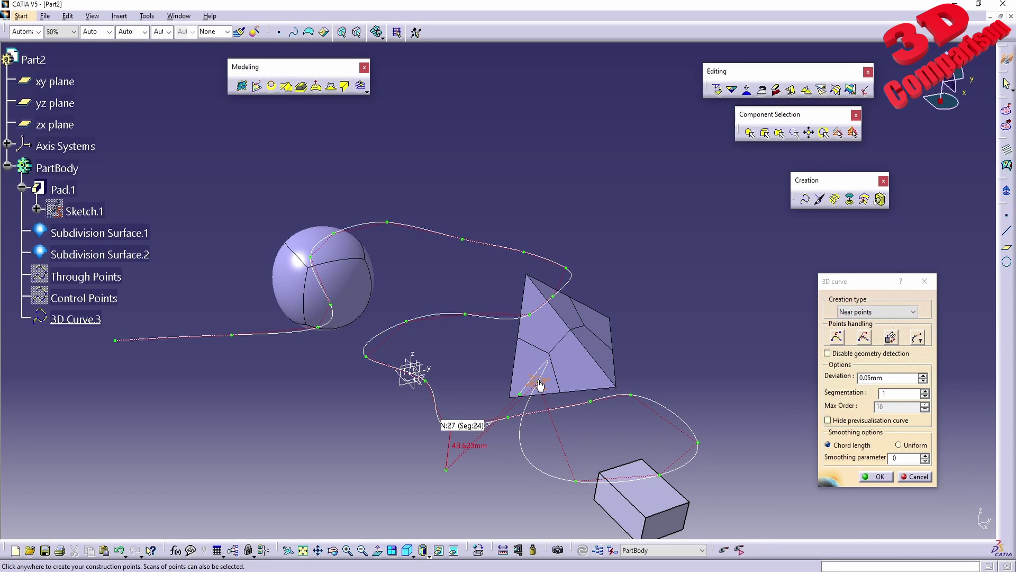
pyautogui.click(538, 382)
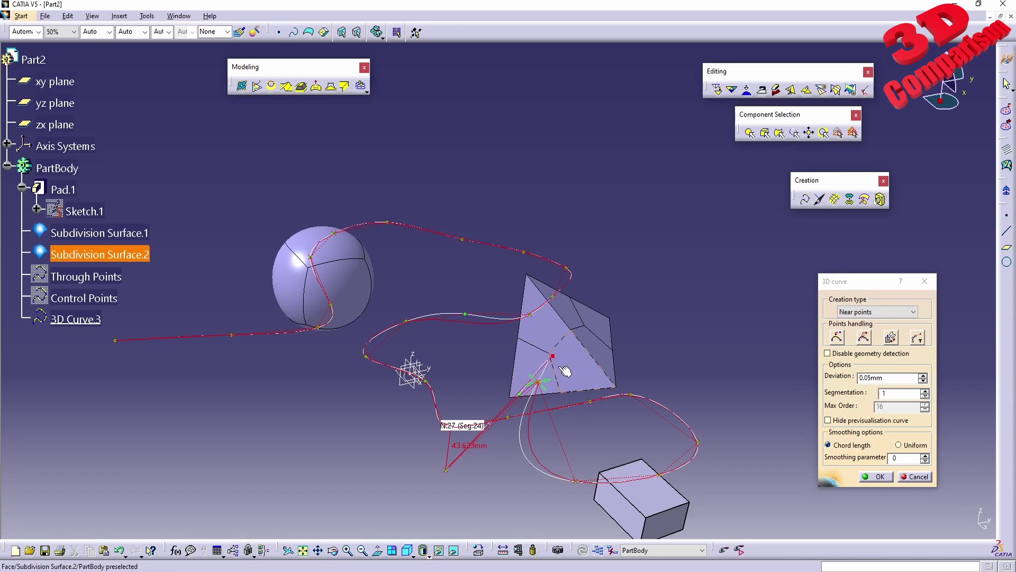
# Step: Impose tangency on the inserted point beside the pyramid's lower corner
pyautogui.moveTo(584, 423); pyautogui.dragTo(518, 396, button='middle')
pyautogui.rightClick(514, 388)
pyautogui.rightClick(476, 408)
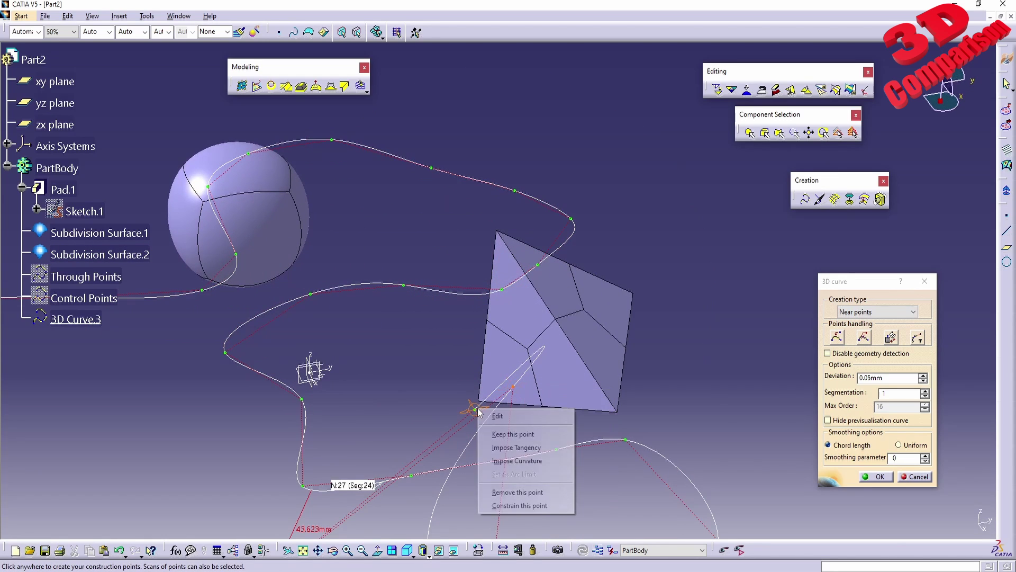
pyautogui.click(517, 448)
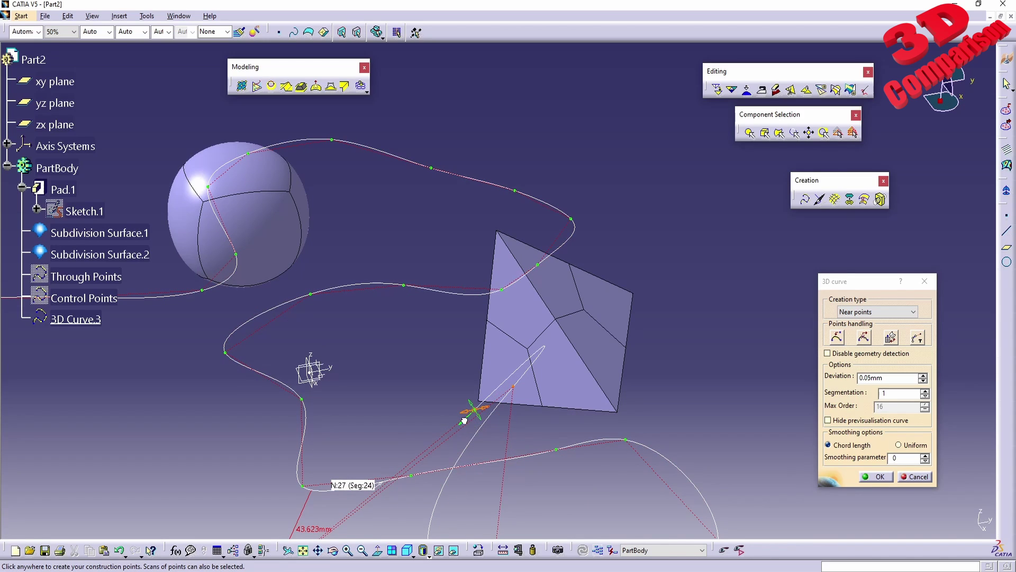
# Step: Reorient the inserted point's tangent direction, move the point over the pyramid's front face, and accept the curve
pyautogui.moveTo(464, 421); pyautogui.dragTo(465, 354)
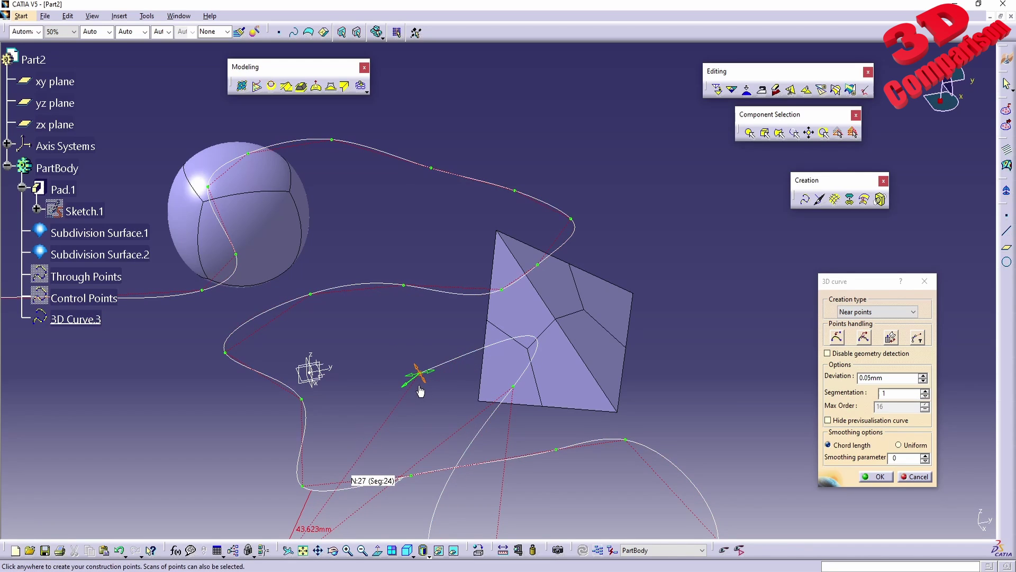
pyautogui.moveTo(406, 390); pyautogui.dragTo(439, 375)
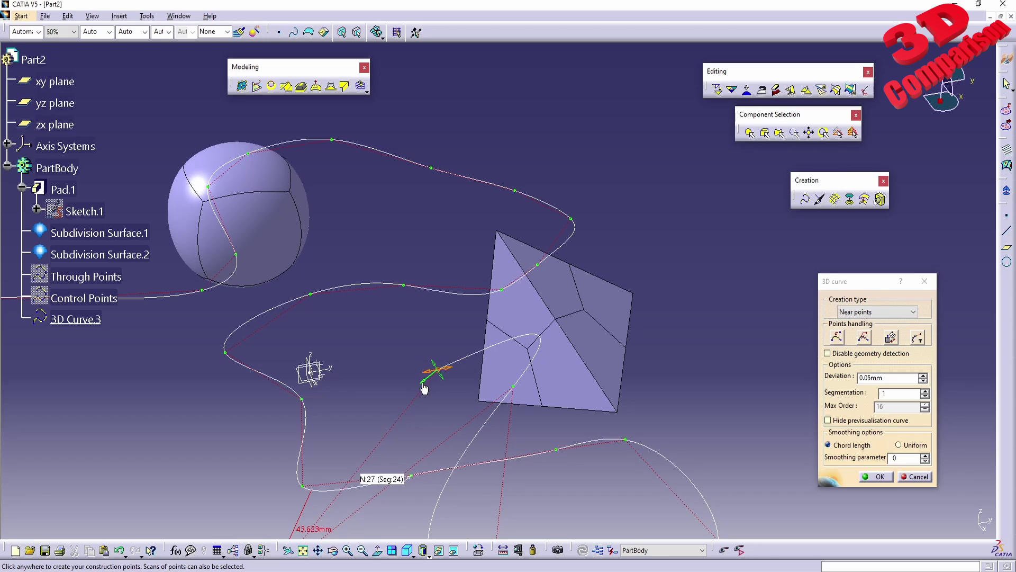
pyautogui.moveTo(424, 392)
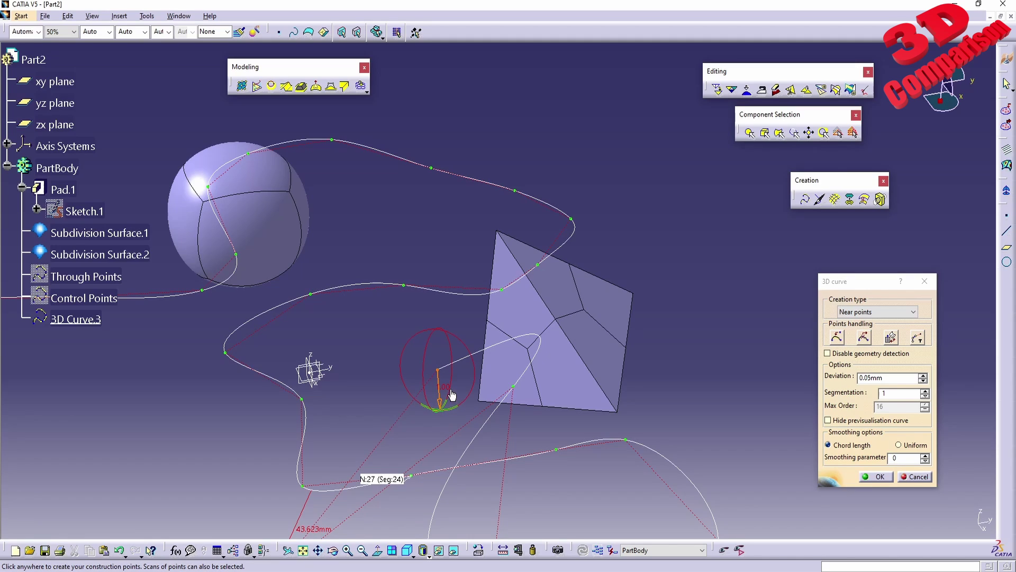
pyautogui.moveTo(458, 411); pyautogui.dragTo(391, 335)
pyautogui.moveTo(440, 377); pyautogui.dragTo(485, 369)
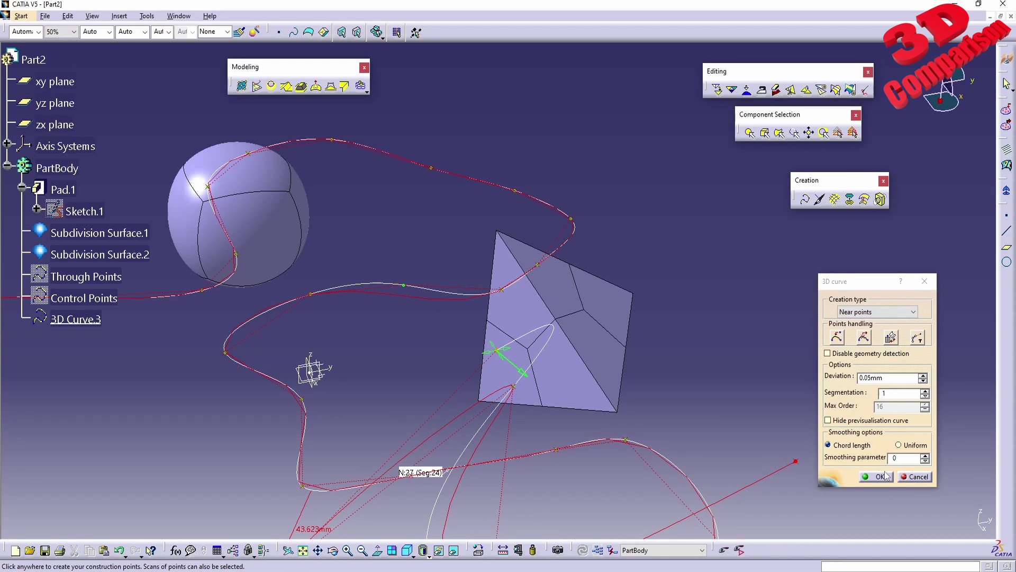
pyautogui.moveTo(861, 296); pyautogui.dragTo(836, 268)
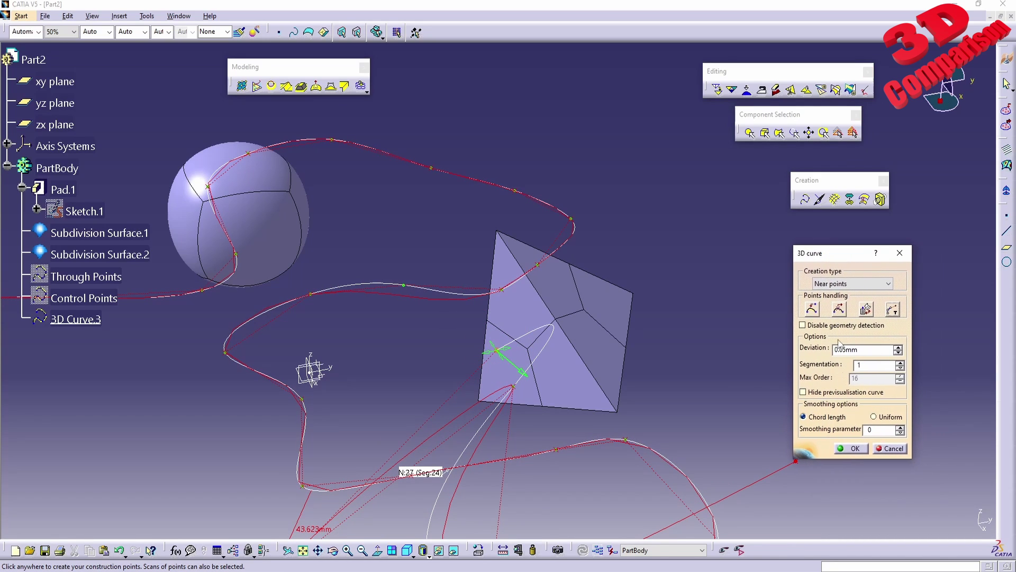
pyautogui.click(853, 447)
# Step: Start a new 3D curve of type Through points with six points looping around the sphere's front faces
pyautogui.moveTo(747, 392); pyautogui.dragTo(728, 227, button='middle')
pyautogui.click(805, 200)
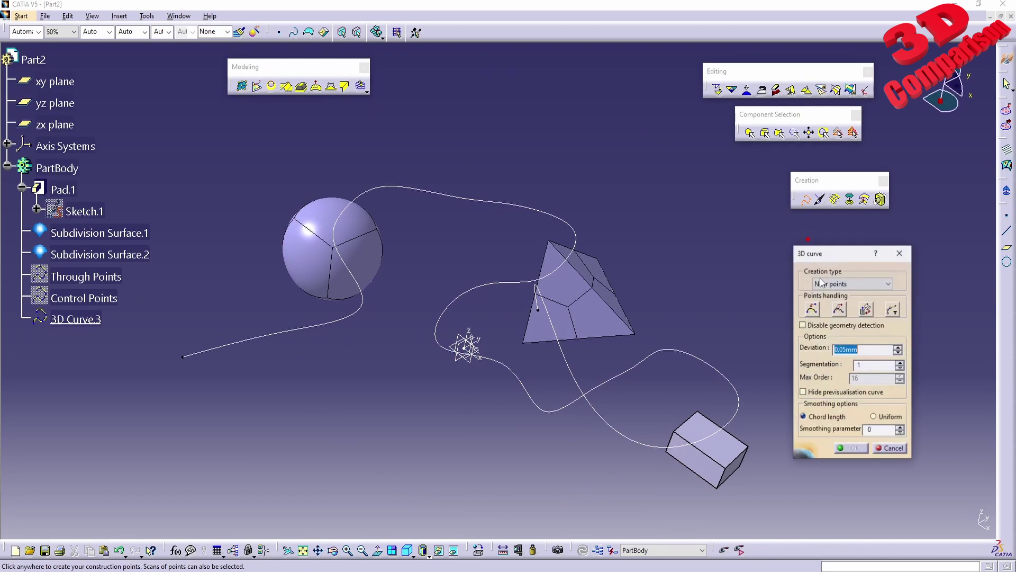
pyautogui.click(824, 283)
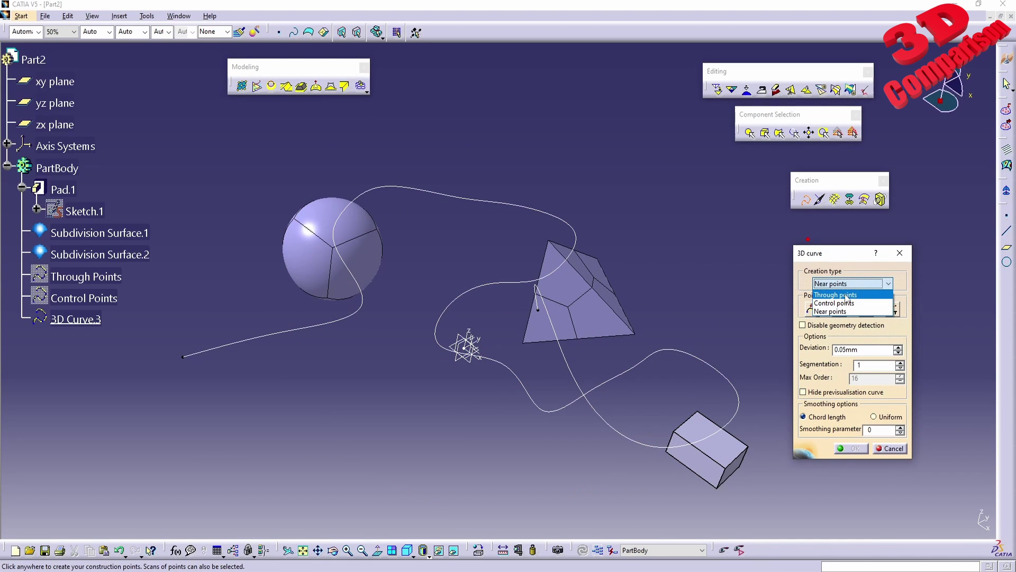
pyautogui.click(846, 295)
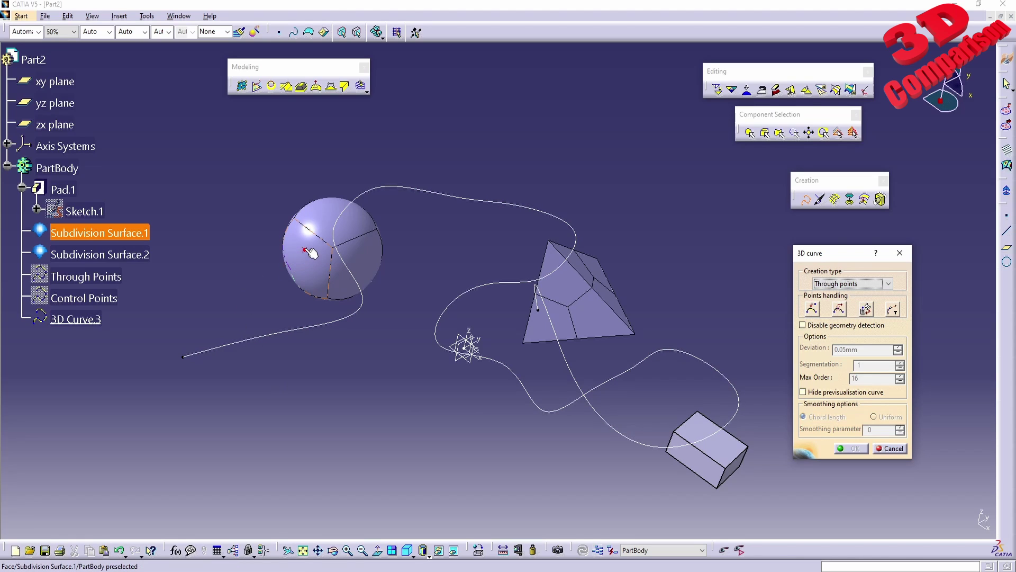
pyautogui.click(332, 271)
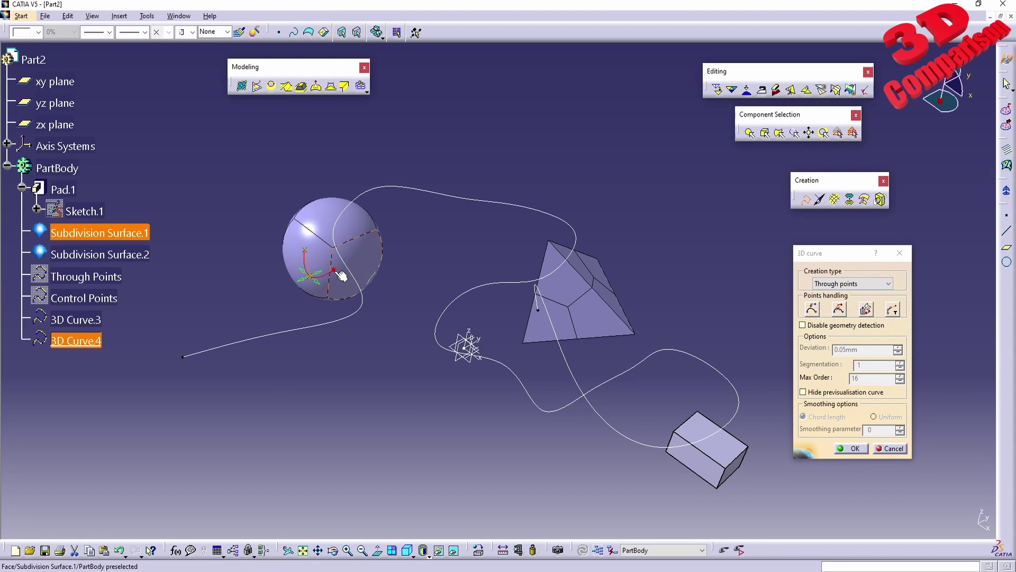
pyautogui.click(364, 258)
pyautogui.click(359, 221)
pyautogui.click(316, 219)
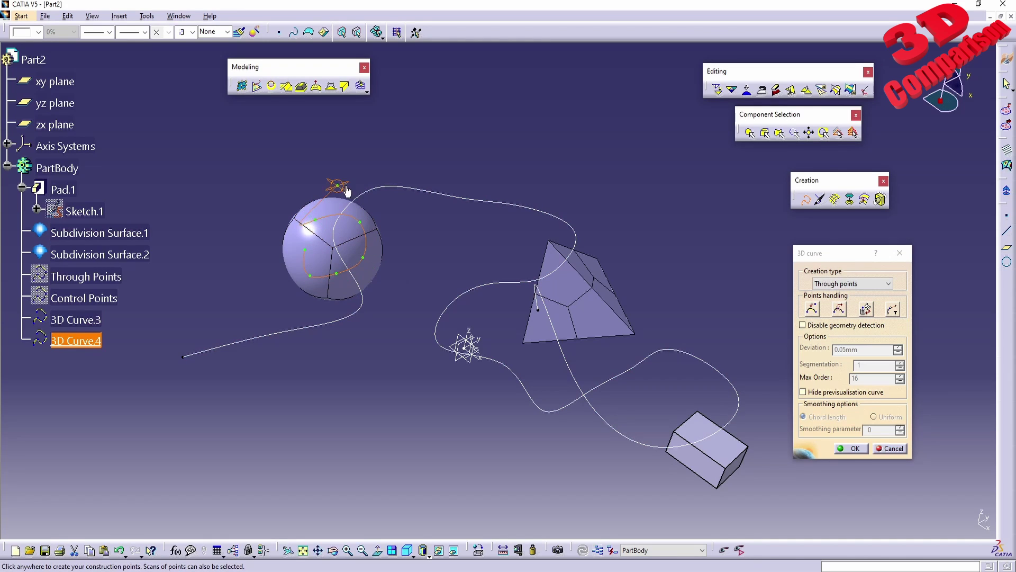
# Step: Continue the curve off the sphere through free-space points curving down below the axis system, and accept it
pyautogui.click(399, 209)
pyautogui.click(426, 242)
pyautogui.click(420, 300)
pyautogui.click(386, 348)
pyautogui.click(469, 414)
pyautogui.click(851, 448)
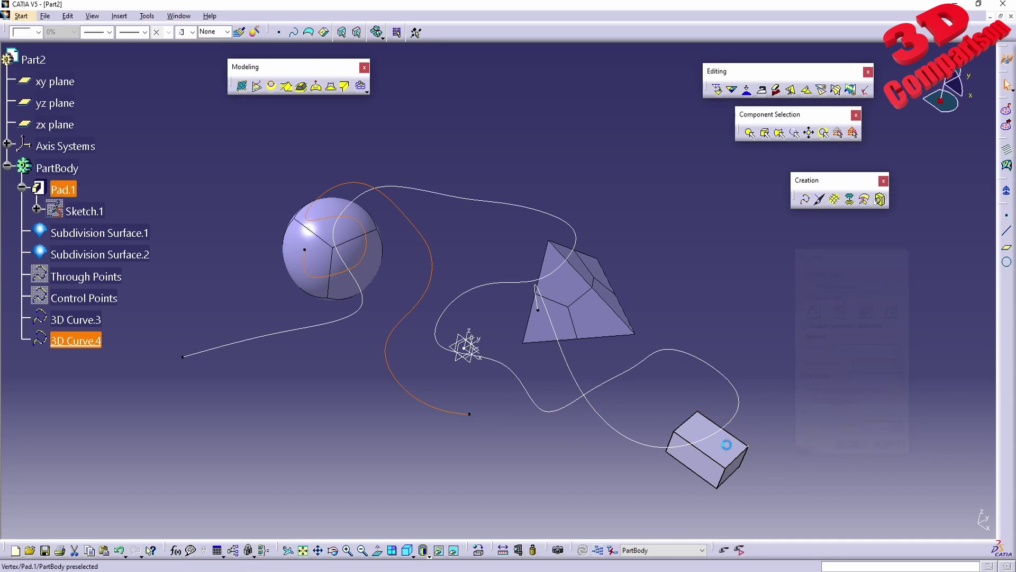
pyautogui.moveTo(503, 444); pyautogui.dragTo(550, 376, button='middle')
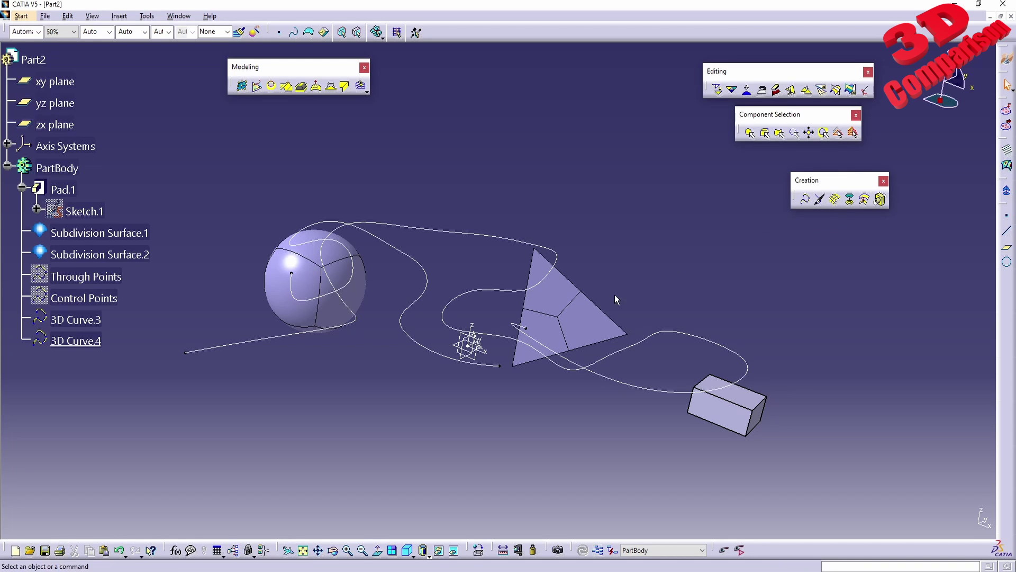
pyautogui.moveTo(497, 309)
pyautogui.mouseDown(button='middle')
pyautogui.moveTo(524, 301)
pyautogui.moveTo(475, 404)
pyautogui.mouseUp(button='middle')
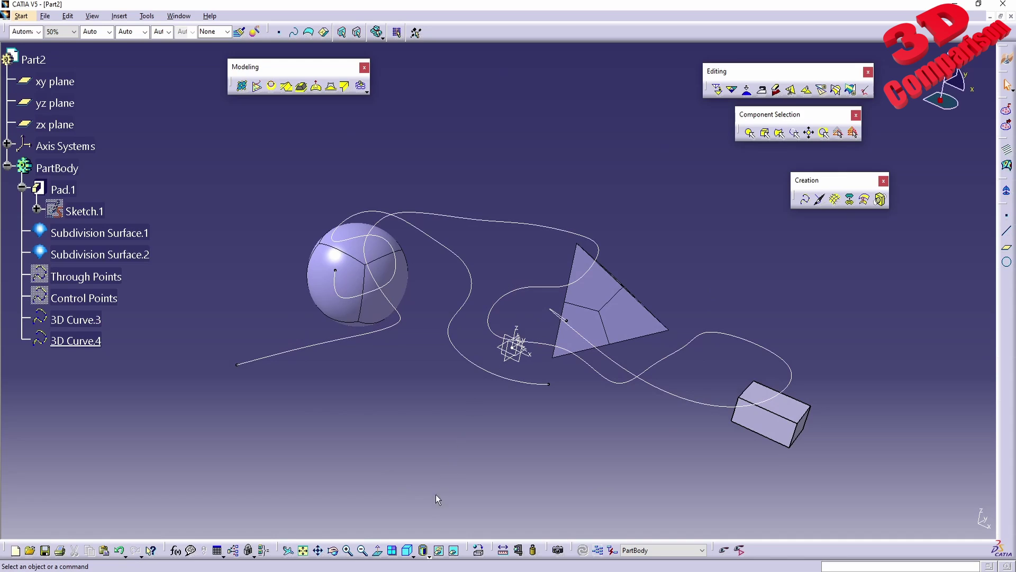
pyautogui.moveTo(456, 528); pyautogui.dragTo(13, 317)
pyautogui.moveTo(509, 267); pyautogui.dragTo(19, 47)
pyautogui.moveTo(577, 525); pyautogui.dragTo(981, 311)
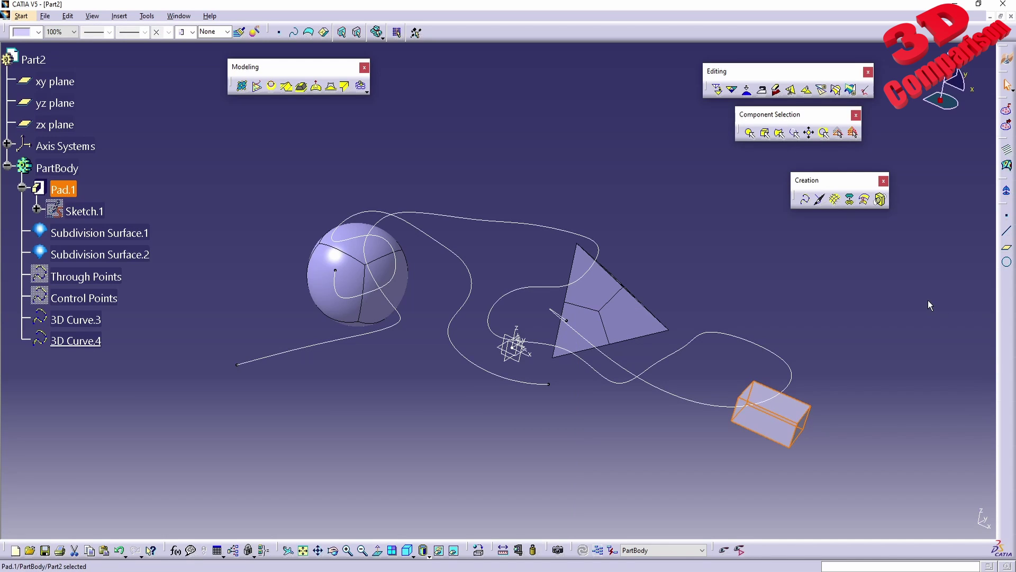